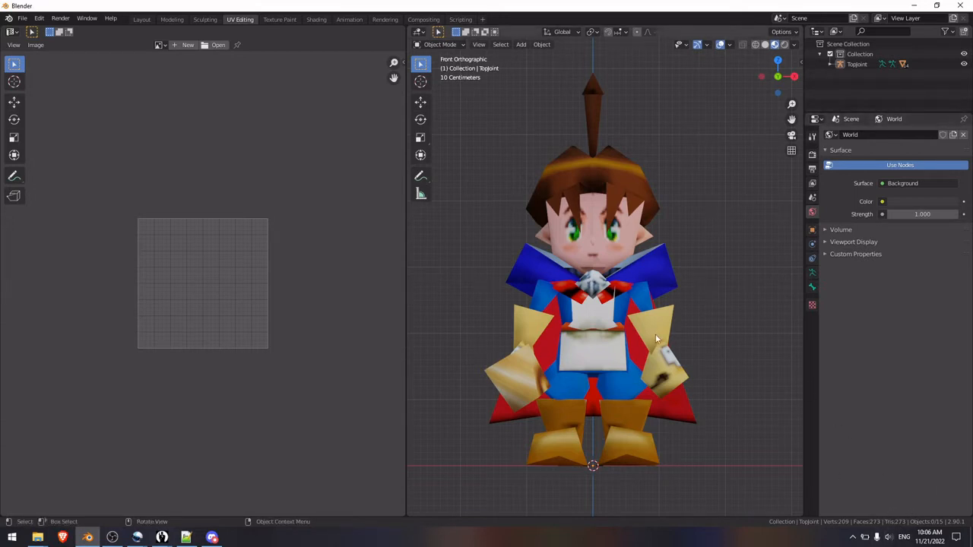
# Step: Examine the character from the front and sides, and check which hair pieces of the head mesh are linked
pyautogui.moveTo(749, 296); pyautogui.dragTo(628, 415, button='middle')
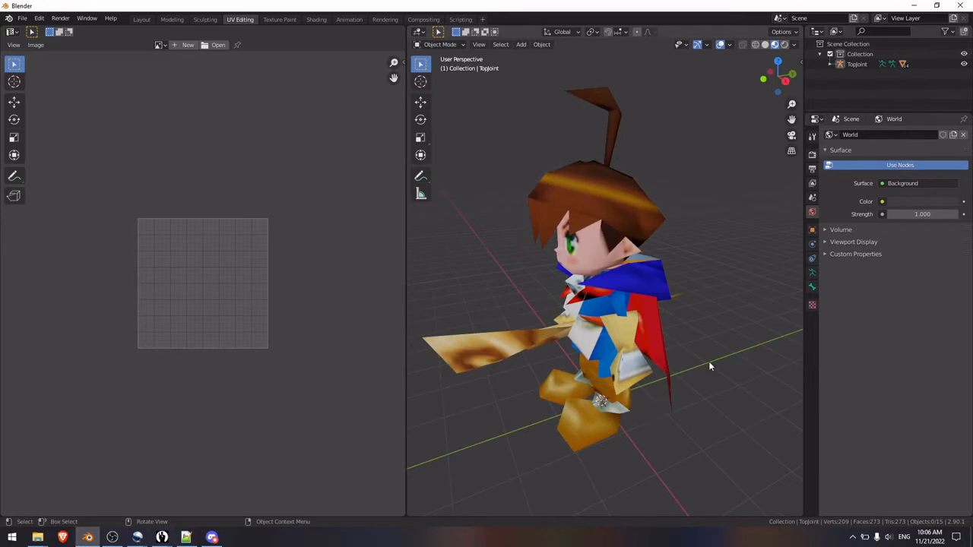
pyautogui.moveTo(710, 366); pyautogui.dragTo(634, 343, button='middle')
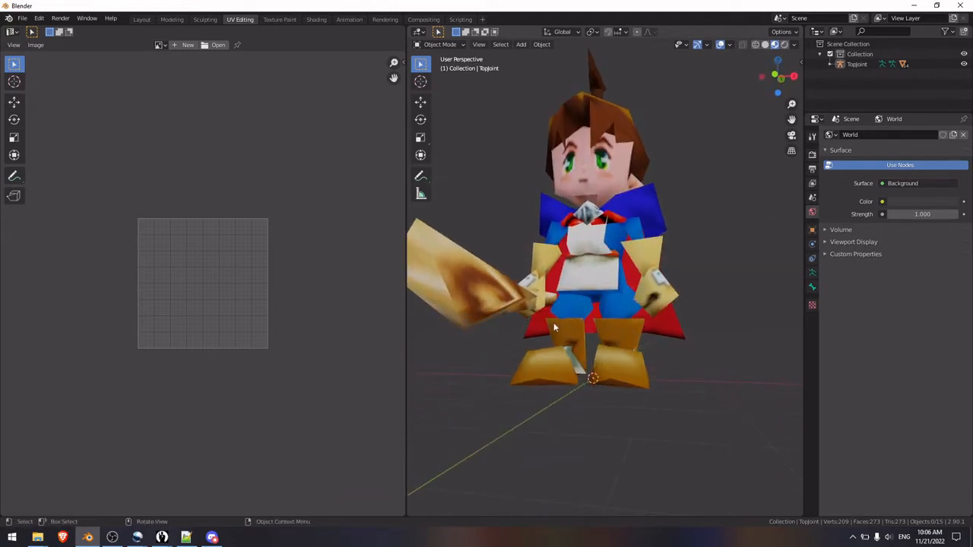
pyautogui.moveTo(555, 326); pyautogui.dragTo(632, 351, button='middle')
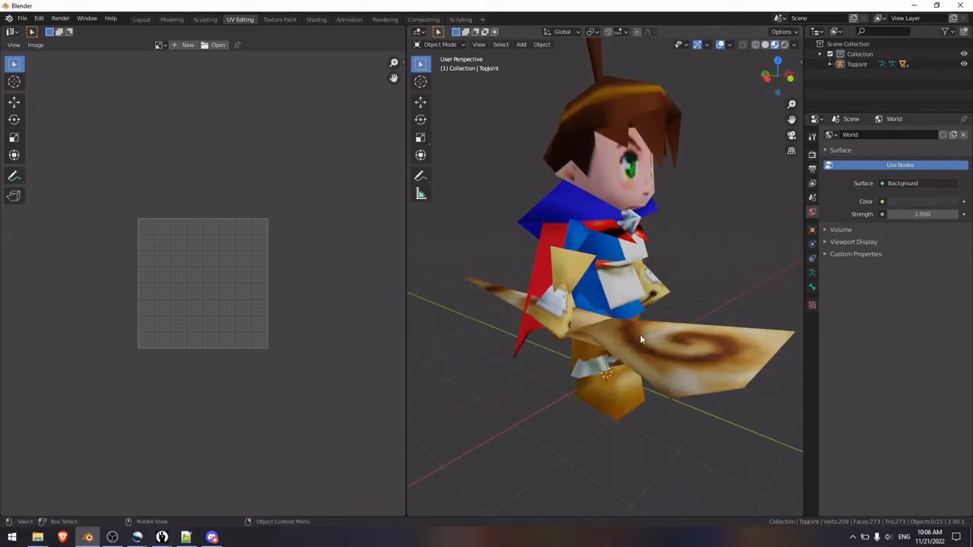
pyautogui.press('KP_1')
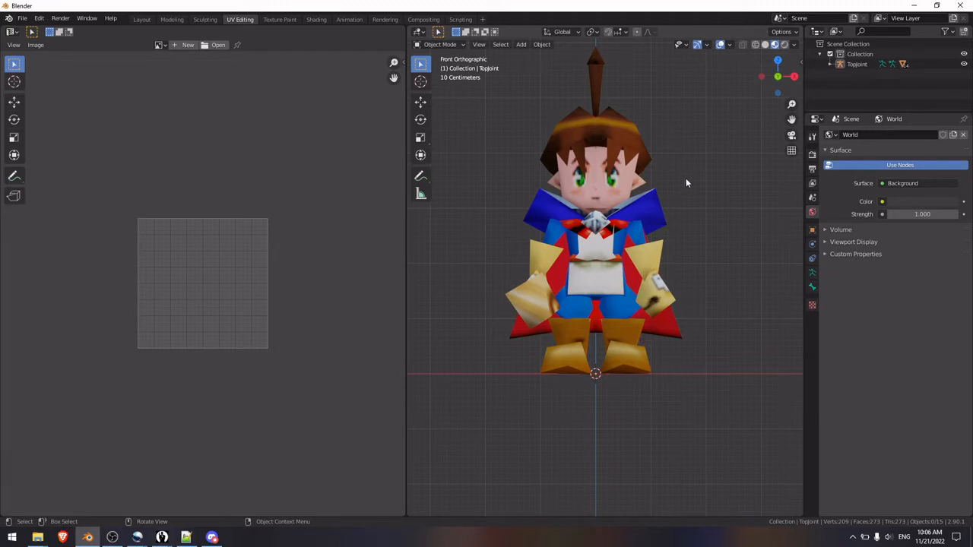
pyautogui.scroll(4, 691, 157)
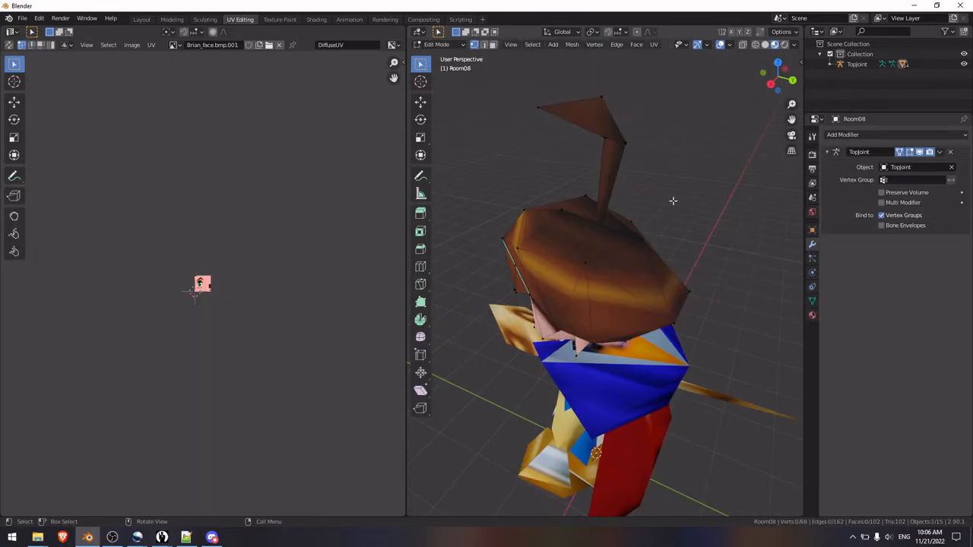
pyautogui.moveTo(674, 202); pyautogui.dragTo(683, 171, button='middle')
pyautogui.press('l')
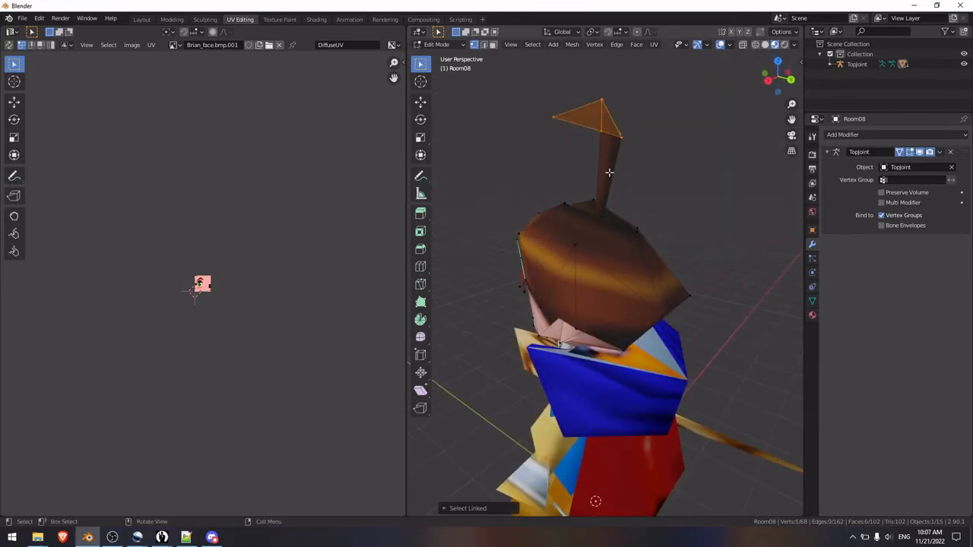
pyautogui.press('l')
pyautogui.press('l')
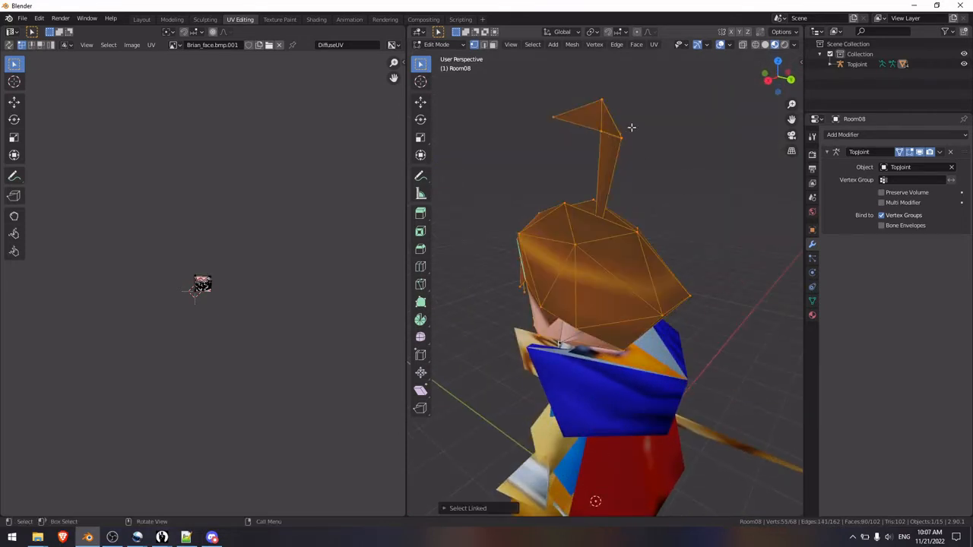
pyautogui.click(698, 156)
# Step: In face selection mode, delete a hidden triangular face capping the joint of the upright hair strand
pyautogui.keyDown('shift'); pyautogui.moveTo(698, 157); pyautogui.dragTo(667, 225, button='middle'); pyautogui.keyUp('shift')
pyautogui.scroll(5, 600, 262)
pyautogui.moveTo(600, 262); pyautogui.dragTo(651, 254, button='middle')
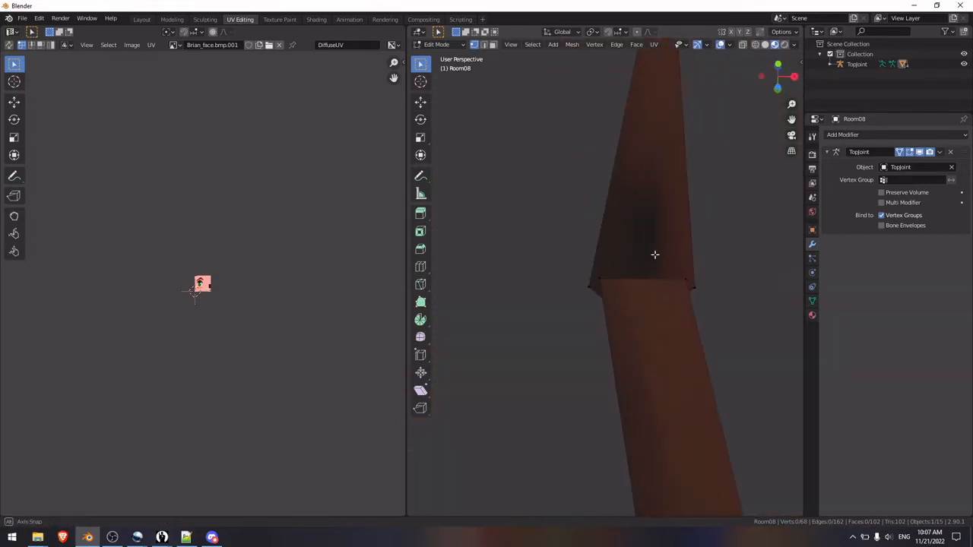
pyautogui.click(496, 46)
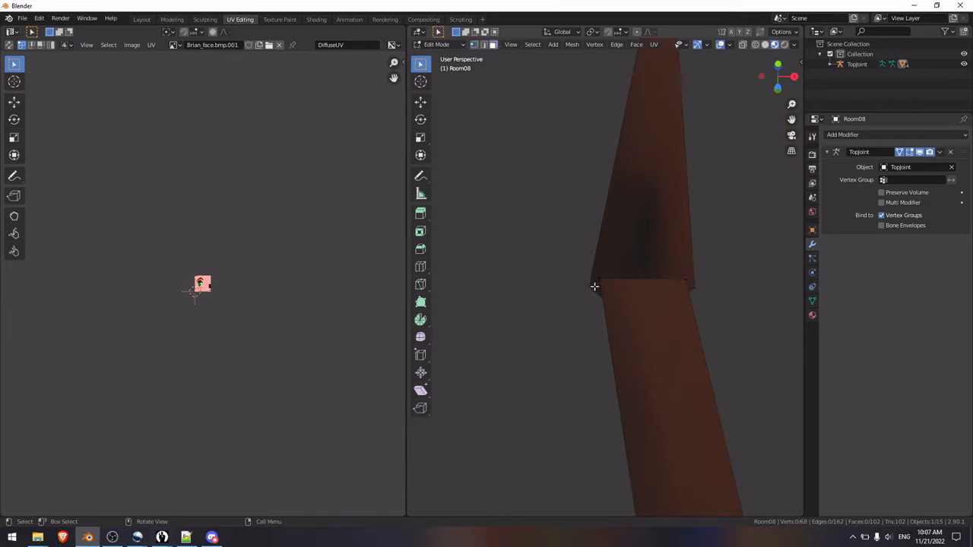
pyautogui.click(595, 283)
pyautogui.moveTo(729, 246); pyautogui.dragTo(674, 265, button='middle')
pyautogui.scroll(4, 684, 287)
pyautogui.moveTo(752, 274); pyautogui.dragTo(652, 335, button='middle')
pyautogui.press('x')
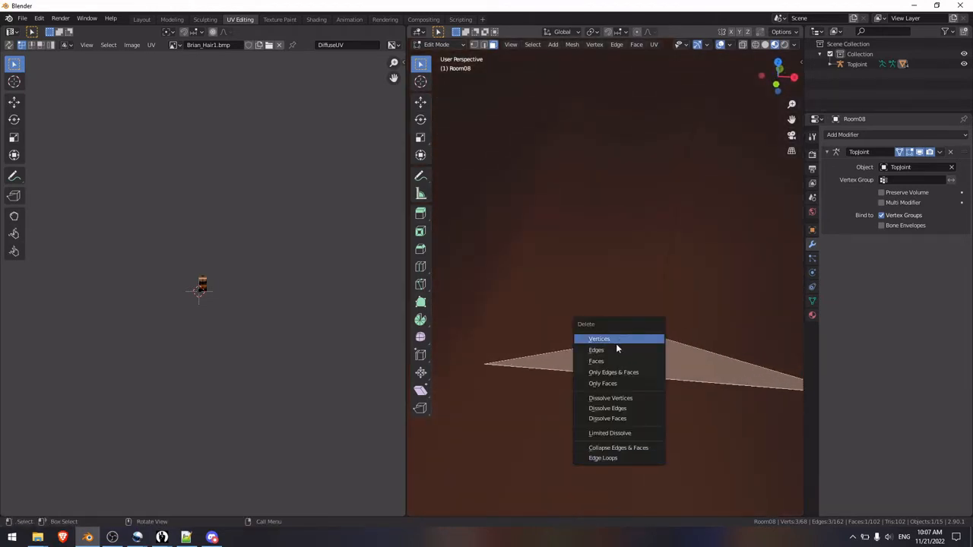
pyautogui.click(616, 362)
# Step: Delete the remaining cap face at the same hair strand joint
pyautogui.click(638, 369)
pyautogui.moveTo(684, 369); pyautogui.dragTo(656, 321, button='middle')
pyautogui.press('x')
pyautogui.click(689, 372)
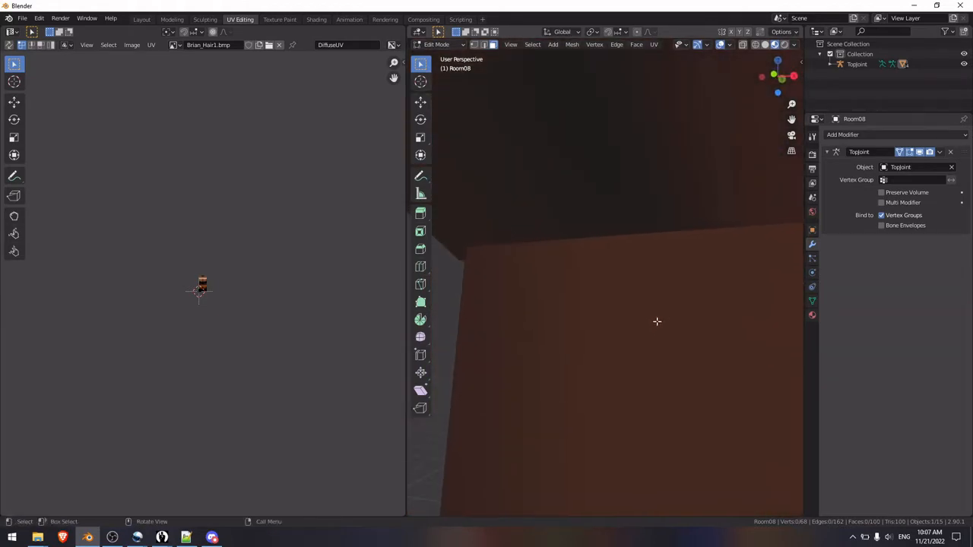
# Step: In vertex selection mode, merge the first pair of separated vertices at the hair strand's joint at the last-selected vertex
pyautogui.click(473, 45)
pyautogui.moveTo(490, 187); pyautogui.dragTo(564, 179, button='middle')
pyautogui.click(563, 180)
pyautogui.rightClick(511, 188)
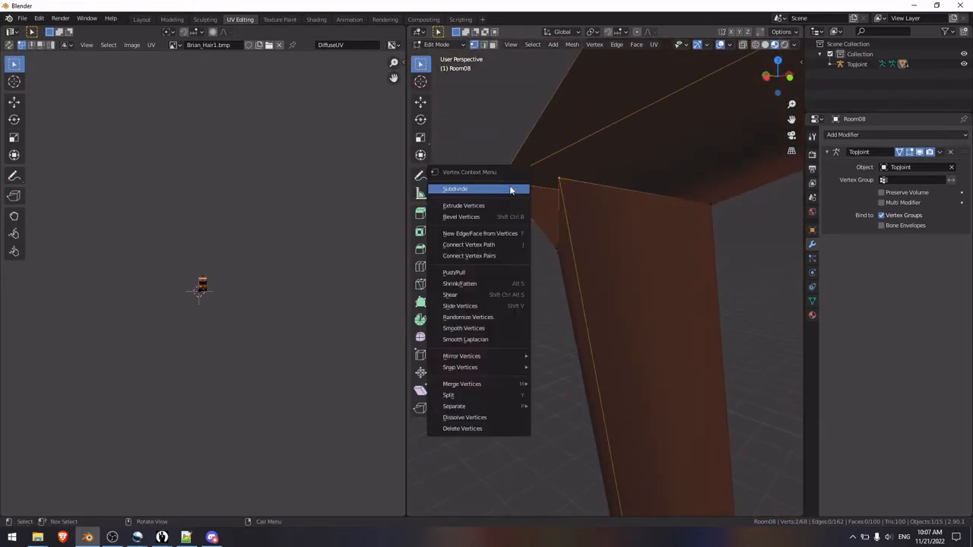
pyautogui.moveTo(521, 385)
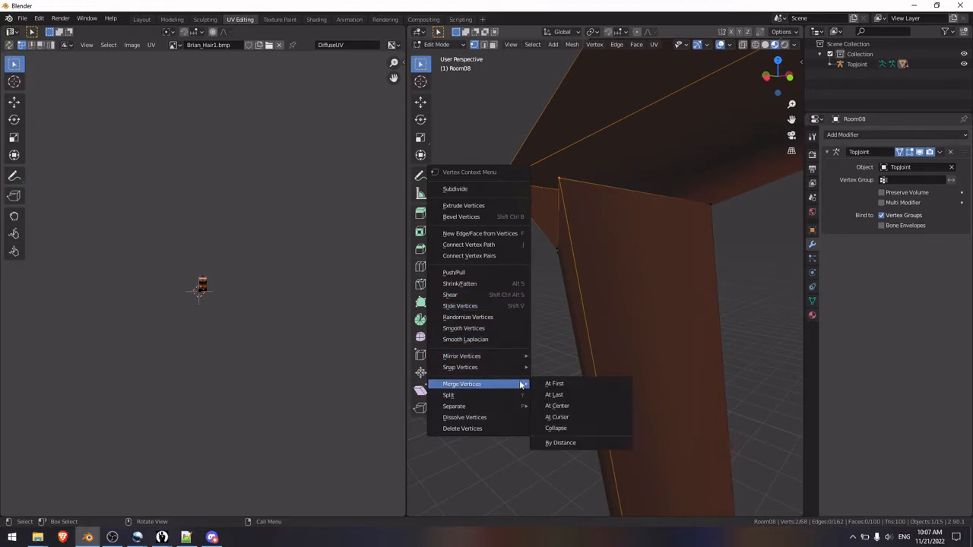
pyautogui.click(586, 397)
# Step: Merge the vertex pair on the opposite side of the hair strand's joint at the last-selected vertex
pyautogui.moveTo(593, 380); pyautogui.dragTo(626, 282, button='middle')
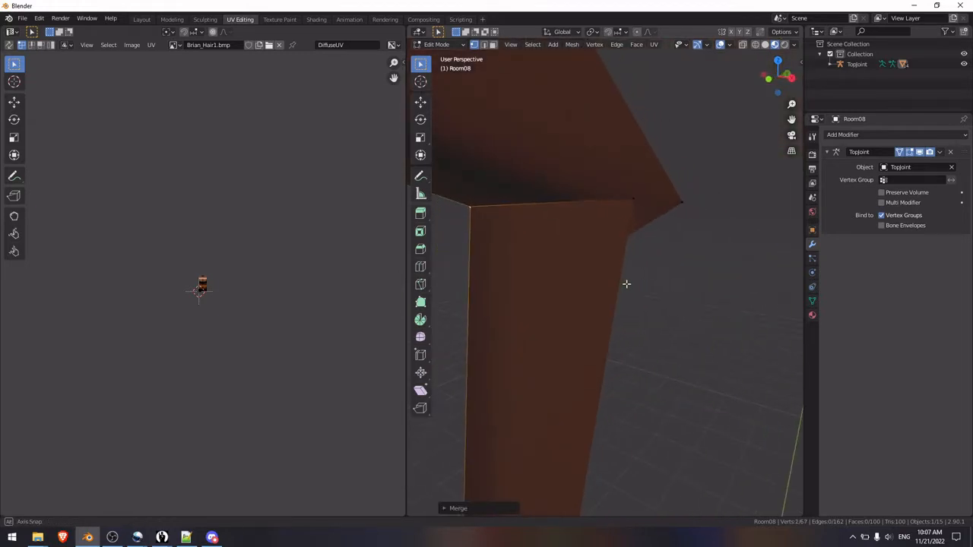
pyautogui.keyDown('shift'); pyautogui.click(688, 201); pyautogui.keyUp('shift')
pyautogui.rightClick(693, 201)
pyautogui.moveTo(690, 235)
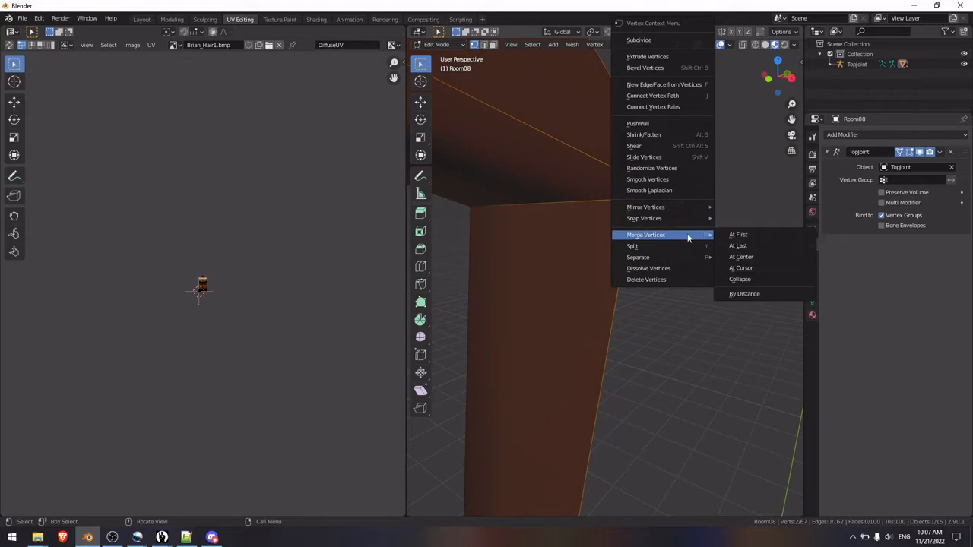
pyautogui.click(752, 251)
# Step: Merge the third vertex pair at the hair strand's joint and return to Object Mode to check the strand
pyautogui.moveTo(752, 251); pyautogui.dragTo(679, 309, button='middle')
pyautogui.keyDown('shift'); pyautogui.click(658, 250); pyautogui.keyUp('shift')
pyautogui.rightClick(658, 251)
pyautogui.moveTo(659, 250)
pyautogui.click(715, 264)
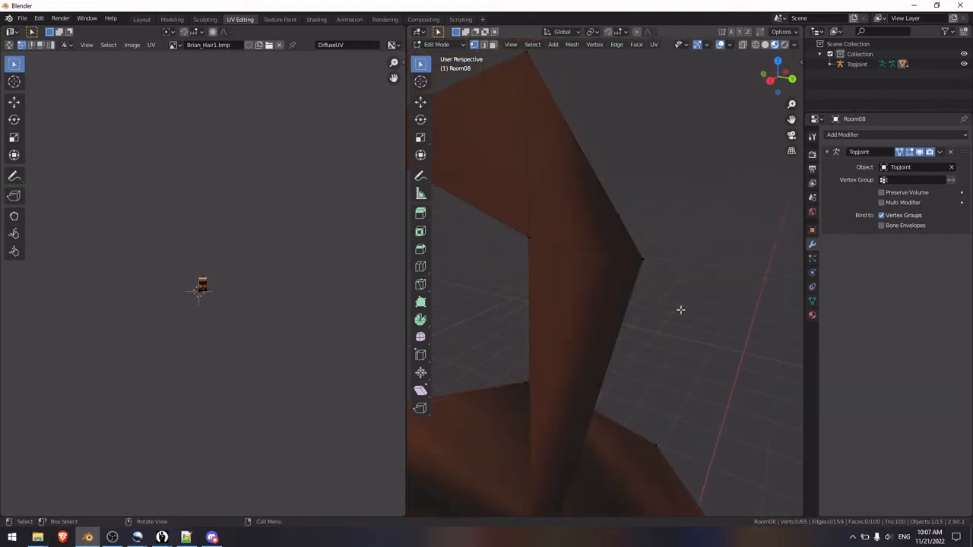
pyautogui.press('Tab')
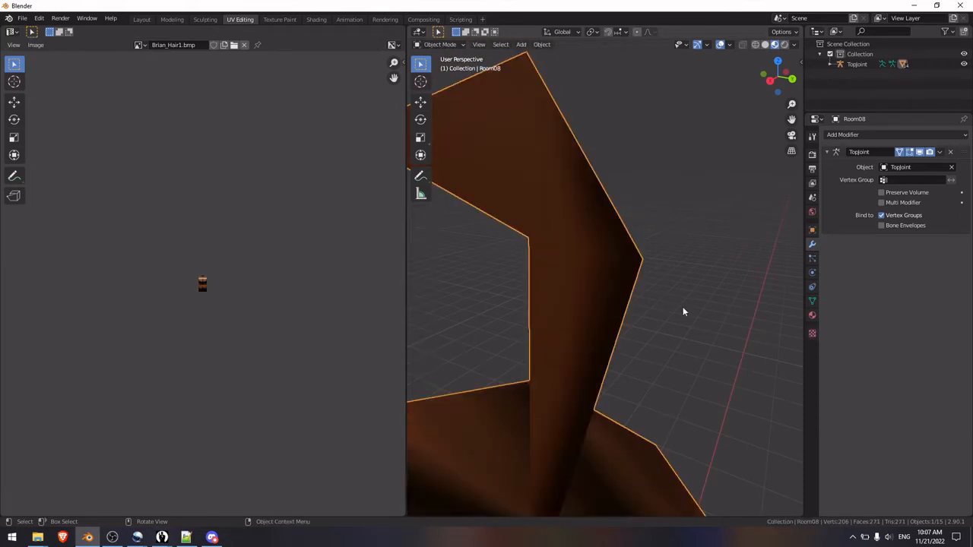
pyautogui.moveTo(683, 311); pyautogui.dragTo(643, 331, button='middle')
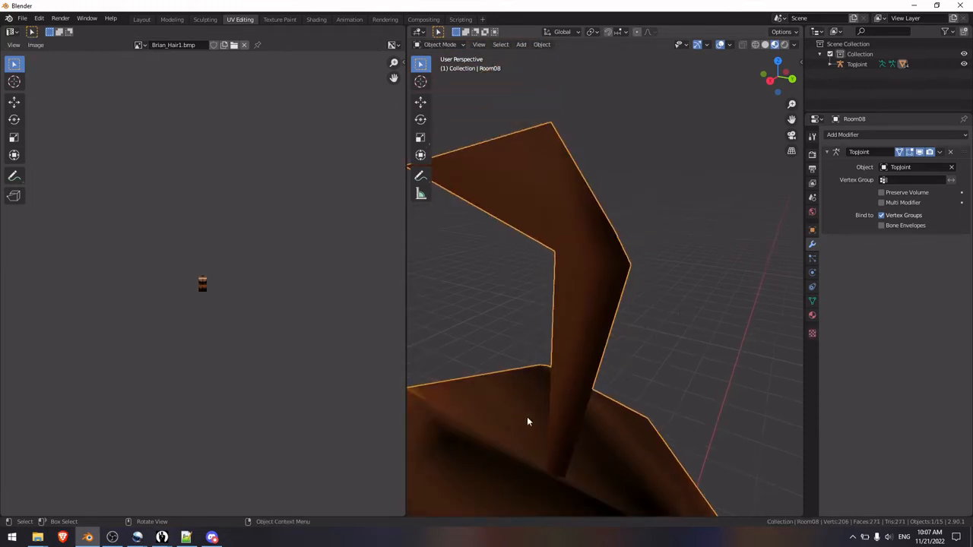
pyautogui.moveTo(528, 421); pyautogui.dragTo(673, 348, button='middle')
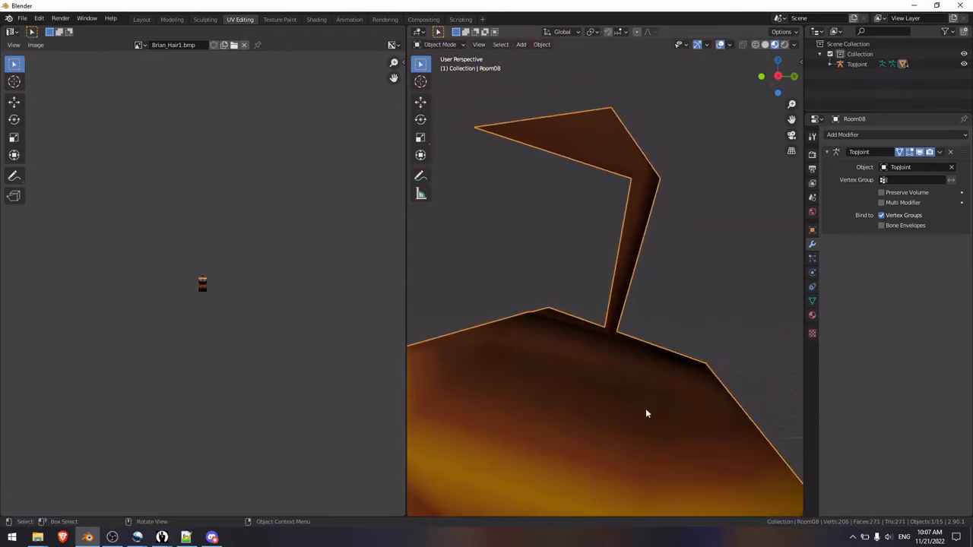
# Step: Merge the two vertices along the lower back edge of the hair at their center, and return to Object Mode in front view
pyautogui.press('Tab')
pyautogui.moveTo(651, 413); pyautogui.dragTo(628, 278, button='middle')
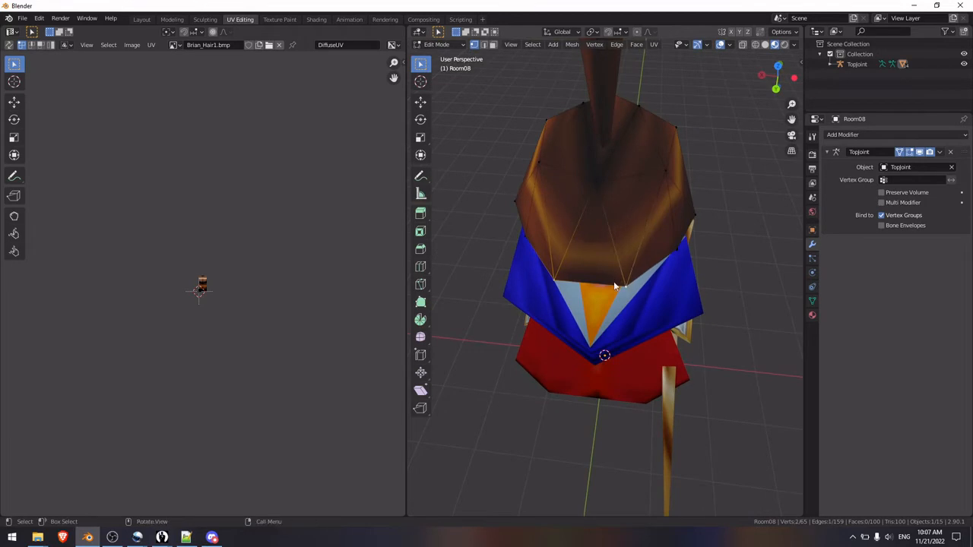
pyautogui.rightClick(614, 286)
pyautogui.moveTo(614, 284)
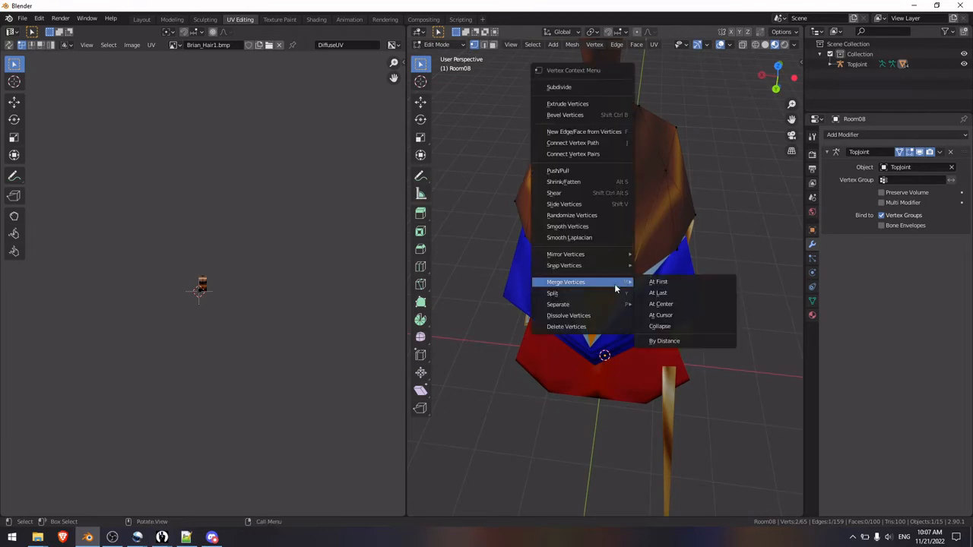
pyautogui.click(671, 304)
pyautogui.moveTo(647, 282); pyautogui.dragTo(650, 288, button='middle')
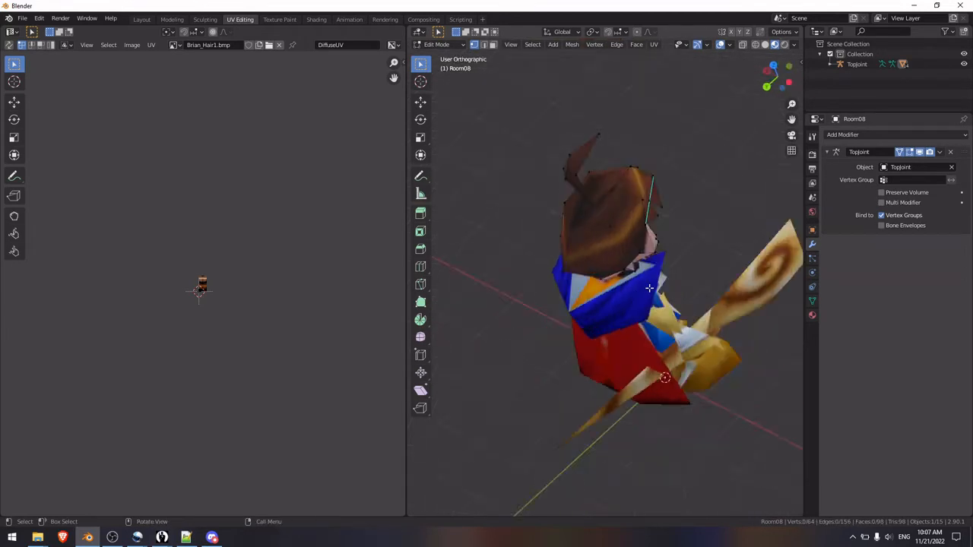
pyautogui.press('KP_1')
pyautogui.press('Tab')
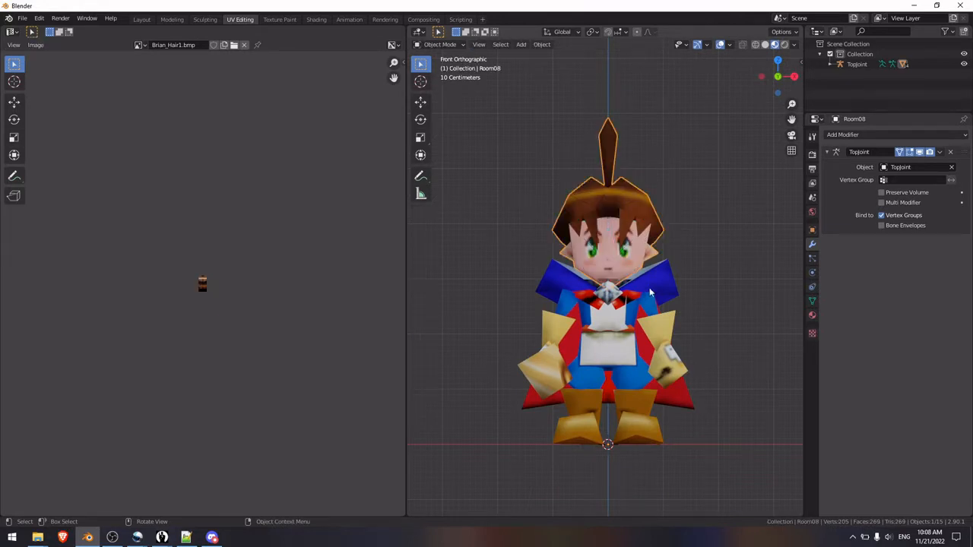
# Step: Examine the character from the side and inspect the torso, arms and collar up close
pyautogui.press('KP_3')
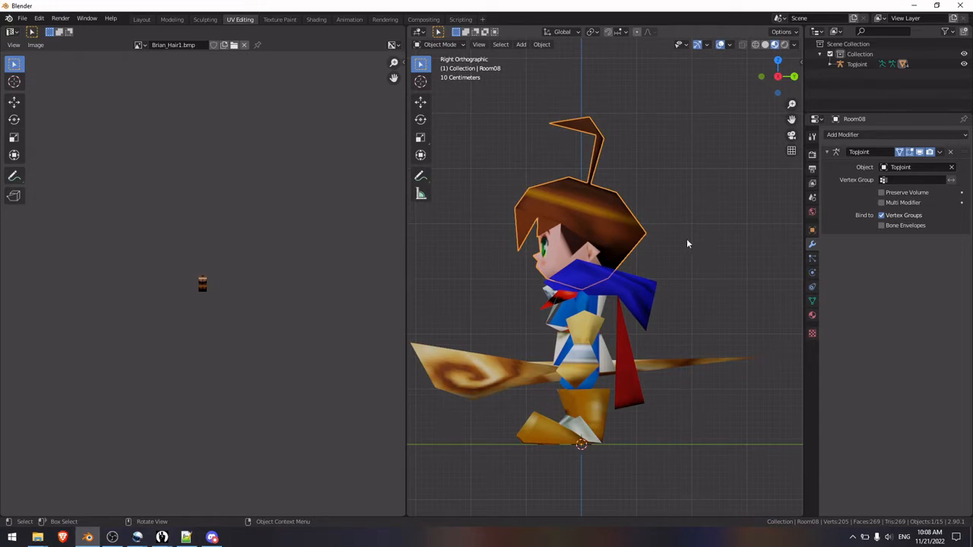
pyautogui.click(728, 225)
pyautogui.moveTo(729, 221); pyautogui.dragTo(566, 250, button='middle')
pyautogui.click(568, 266)
pyautogui.scroll(3, 593, 243)
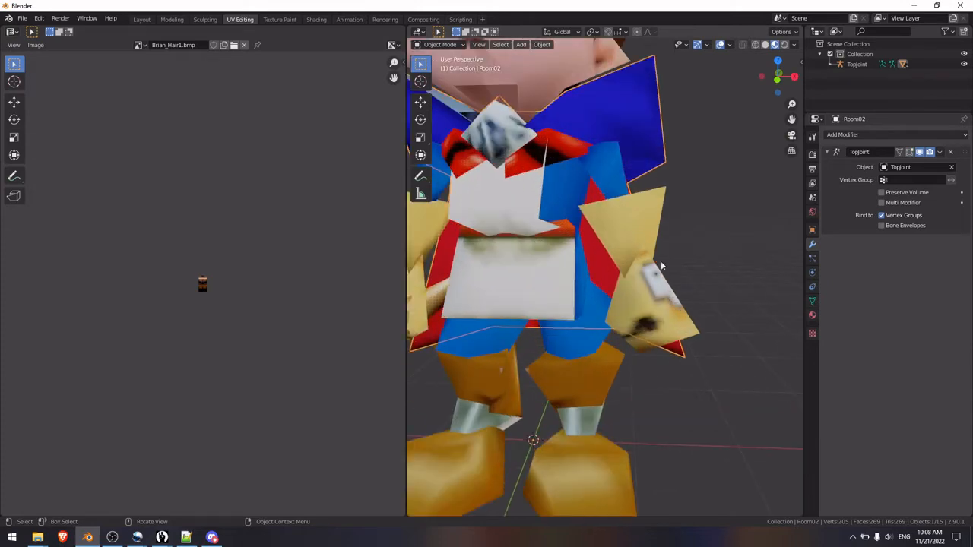
pyautogui.scroll(-2, 660, 265)
pyautogui.keyDown('shift'); pyautogui.moveTo(651, 250); pyautogui.dragTo(680, 283, button='middle'); pyautogui.keyUp('shift')
# Step: In Edit Mode on the head mesh, merge the two face-edge vertices beside the character's right ear at their center
pyautogui.click(621, 212)
pyautogui.press('Tab')
pyautogui.scroll(4, 699, 218)
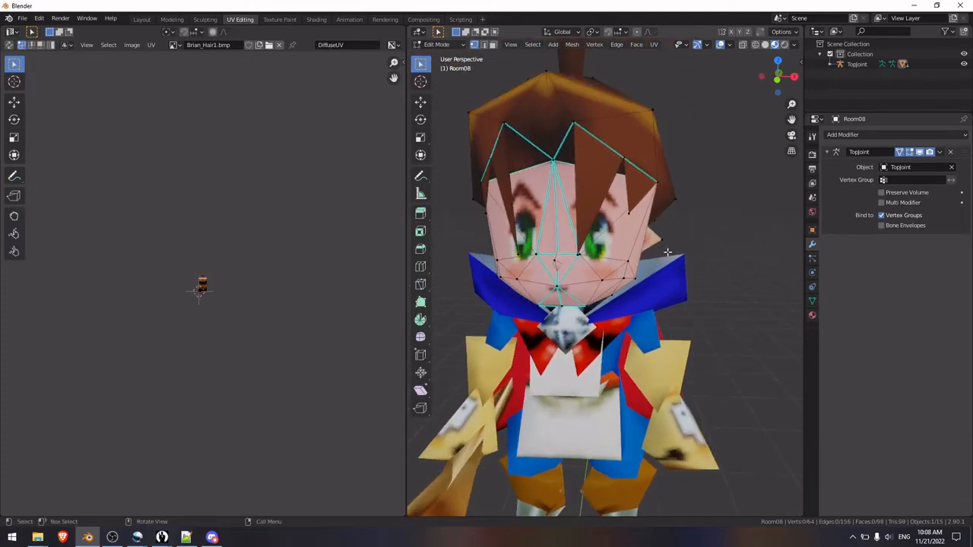
pyautogui.moveTo(691, 219); pyautogui.dragTo(650, 188, button='middle')
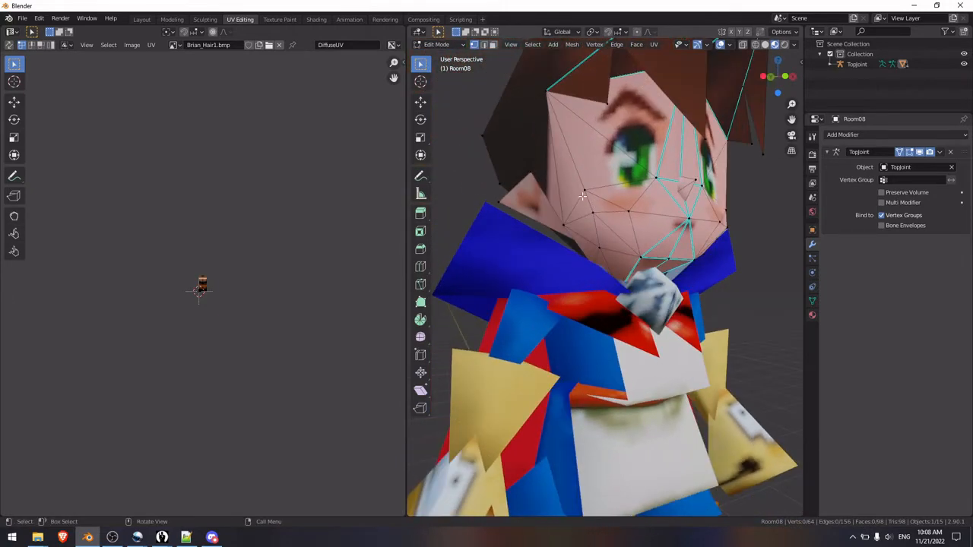
pyautogui.rightClick(588, 220)
pyautogui.moveTo(588, 220)
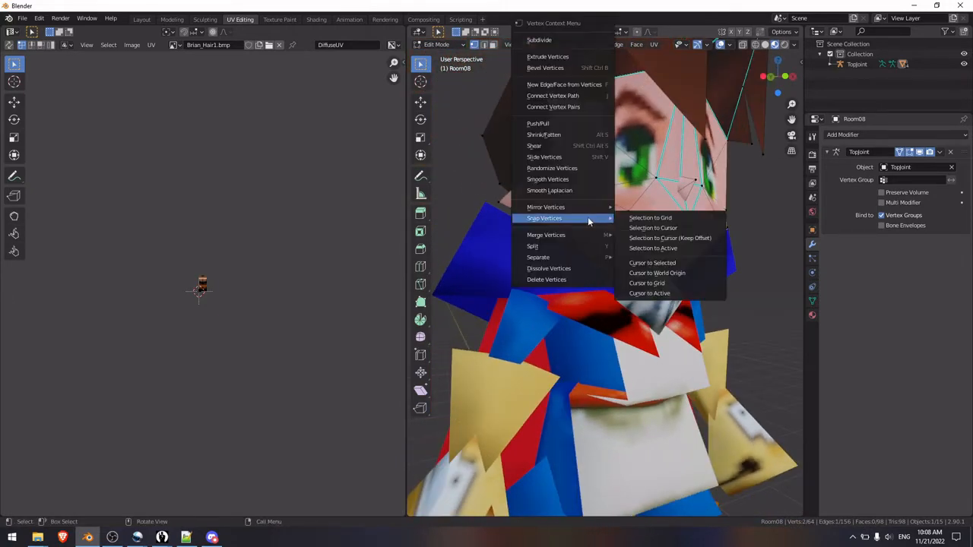
pyautogui.click(660, 260)
# Step: Merge the matching two face-edge vertices beside the character's left ear at their center, and check the face in Object Mode
pyautogui.moveTo(660, 259); pyautogui.dragTo(634, 215, button='middle')
pyautogui.rightClick(643, 234)
pyautogui.moveTo(644, 233)
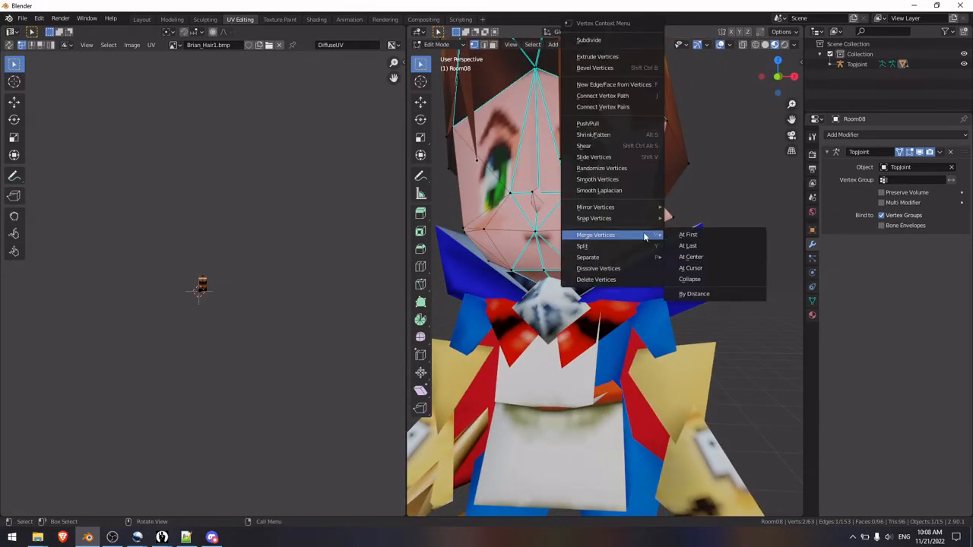
pyautogui.click(706, 257)
pyautogui.scroll(-3, 622, 249)
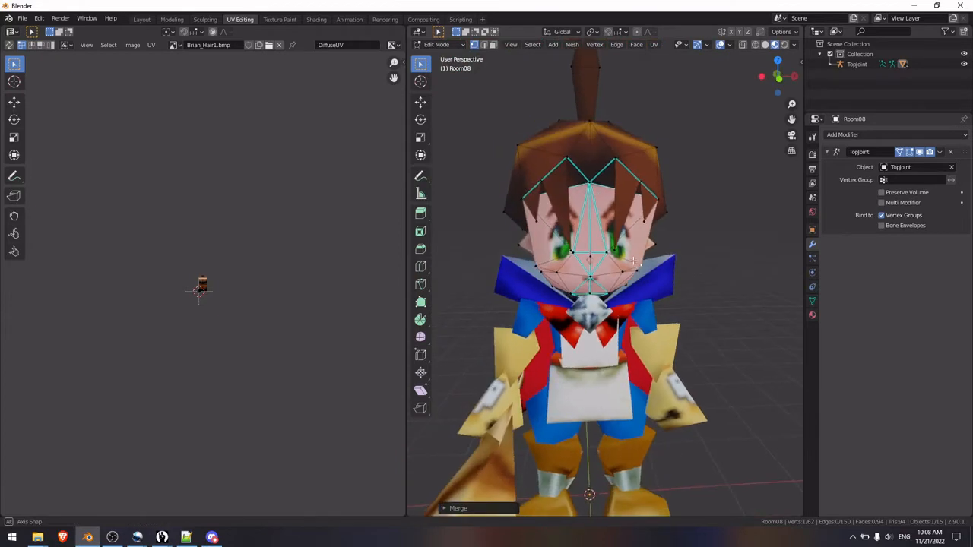
pyautogui.press('Tab')
pyautogui.scroll(3, 657, 272)
pyautogui.moveTo(663, 280); pyautogui.dragTo(591, 304, button='middle')
# Step: Merge the left cheek vertex with the face-edge vertex beside the left ear at their center
pyautogui.press('Tab')
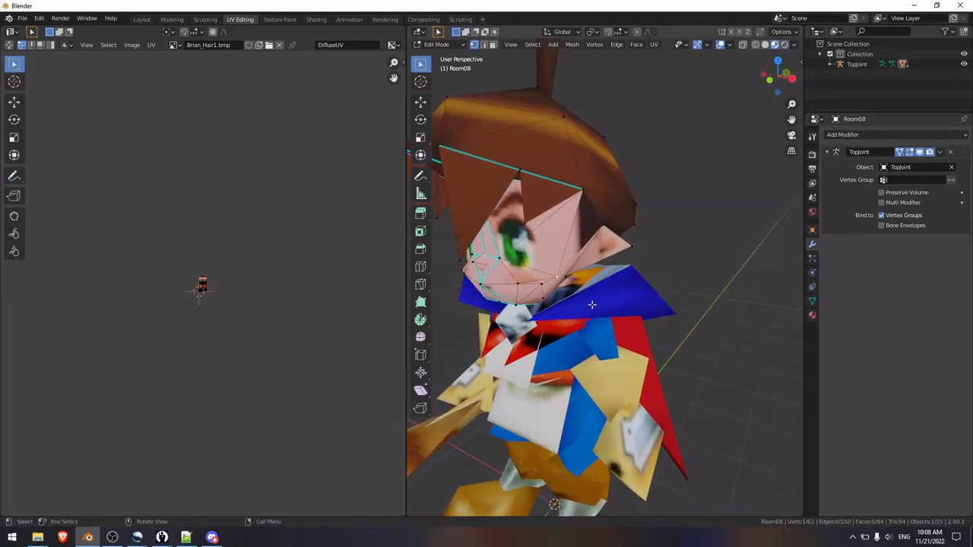
pyautogui.click(591, 304)
pyautogui.scroll(3, 559, 294)
pyautogui.scroll(-1, 518, 274)
pyautogui.click(521, 285)
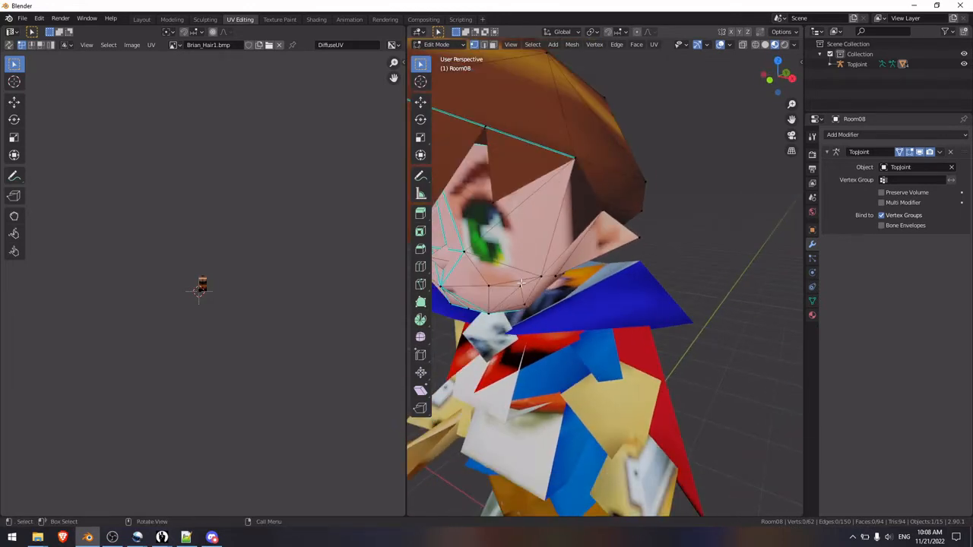
pyautogui.keyDown('shift'); pyautogui.click(543, 278); pyautogui.keyUp('shift')
pyautogui.rightClick(545, 278)
pyautogui.moveTo(545, 279)
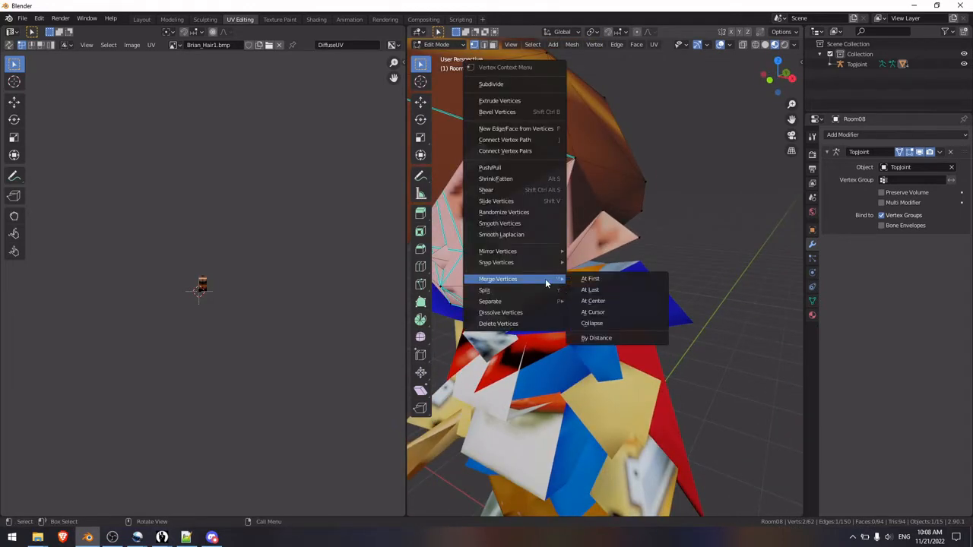
pyautogui.click(601, 301)
# Step: Merge the right cheek vertex with the face-edge vertex beside the character's right ear at their center
pyautogui.moveTo(579, 306); pyautogui.dragTo(671, 271, button='middle')
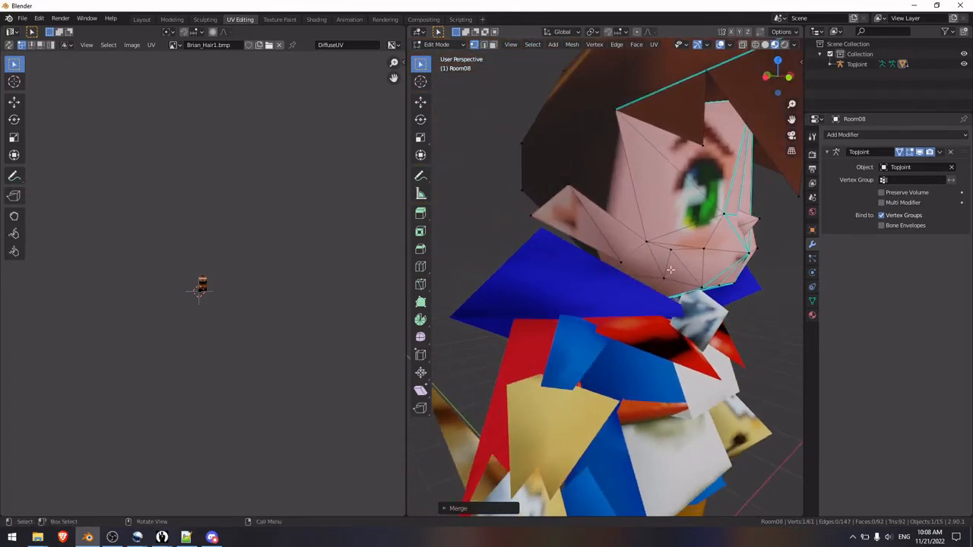
pyautogui.keyDown('shift'); pyautogui.click(675, 262); pyautogui.keyUp('shift')
pyautogui.rightClick(654, 246)
pyautogui.moveTo(655, 247)
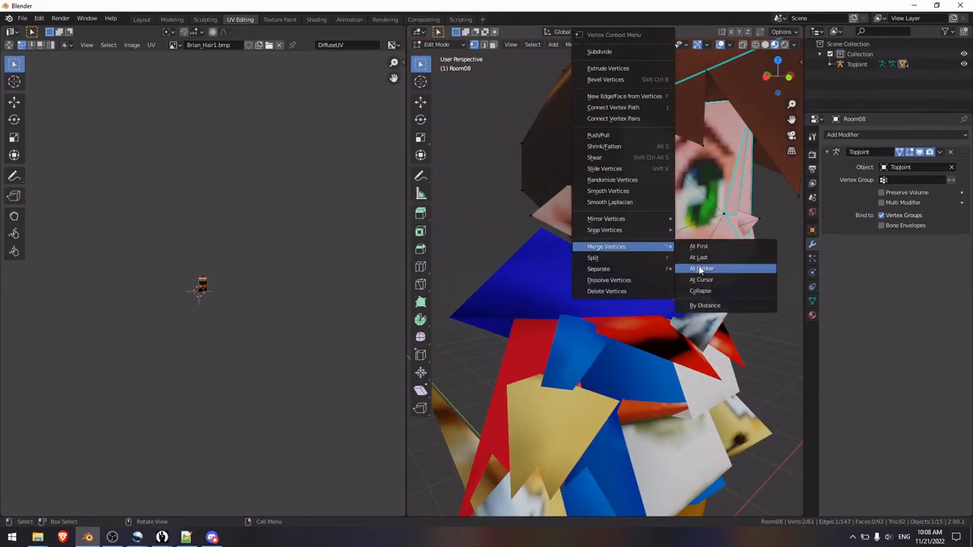
pyautogui.click(695, 270)
# Step: Return to Object Mode and examine the whole character from the front and right side
pyautogui.press('KP_1')
pyautogui.press('KP_3')
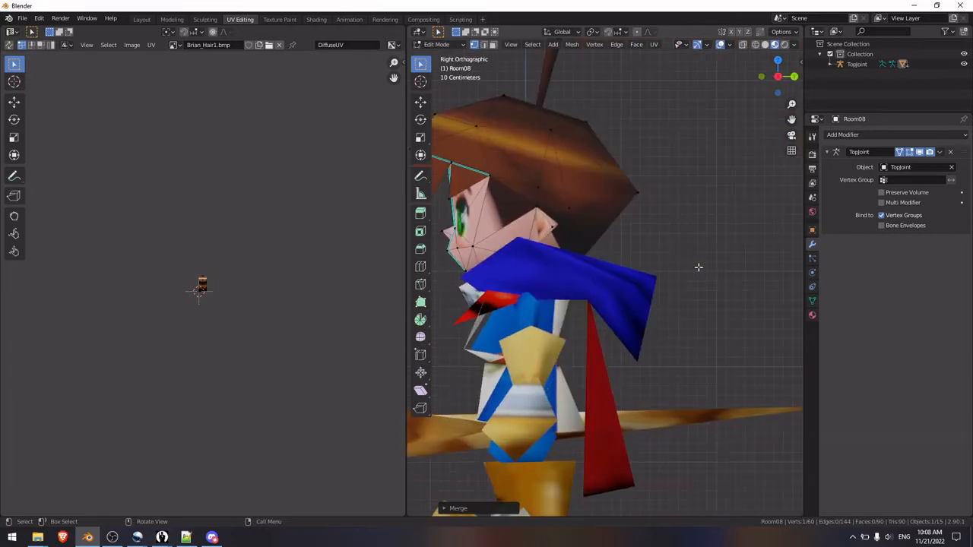
pyautogui.press('KP_1')
pyautogui.press('Tab')
pyautogui.click(678, 279)
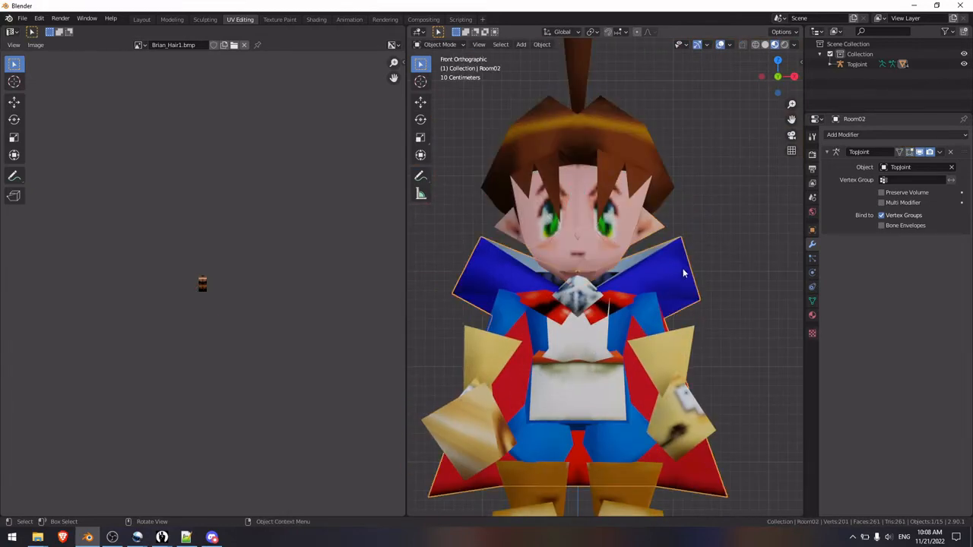
pyautogui.click(718, 269)
pyautogui.moveTo(718, 270); pyautogui.dragTo(623, 277, button='middle')
pyautogui.press('KP_1')
pyautogui.press('KP_3')
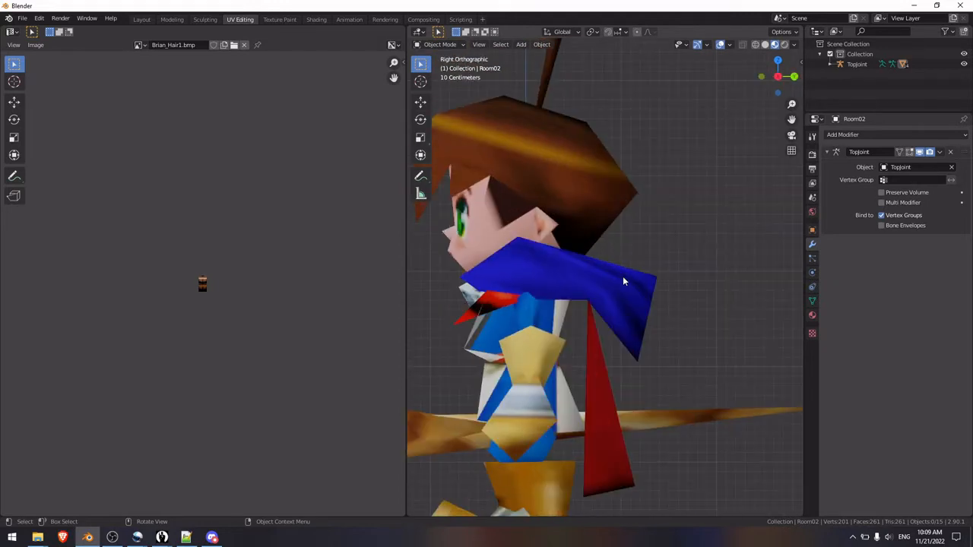
pyautogui.press('KP_1')
pyautogui.keyDown('shift'); pyautogui.moveTo(624, 280); pyautogui.dragTo(606, 234, button='middle'); pyautogui.keyUp('shift')
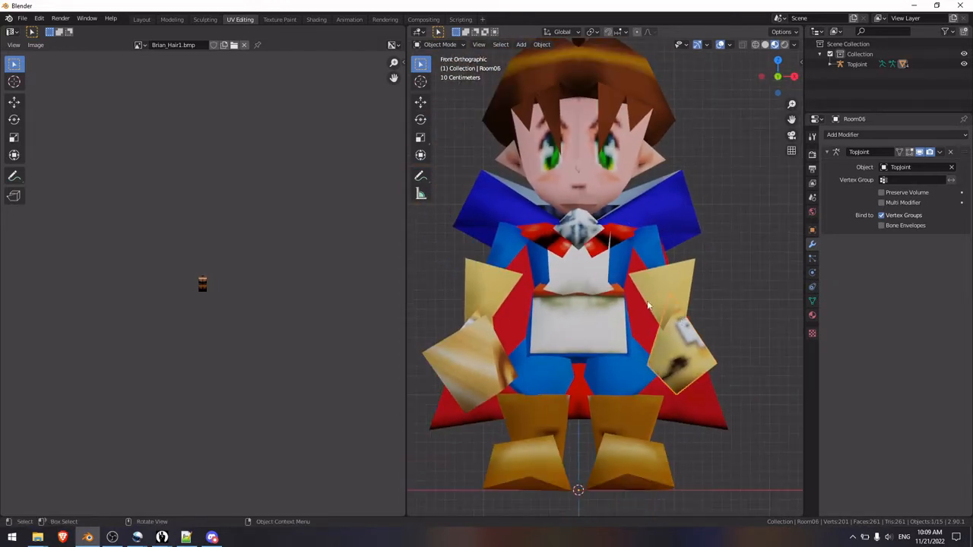
# Step: Open the torso and cape mesh in Edit Mode, enable its armature modifier's Edit Mode and On Cage display, and clear the selection
pyautogui.click(599, 265)
pyautogui.press('Tab')
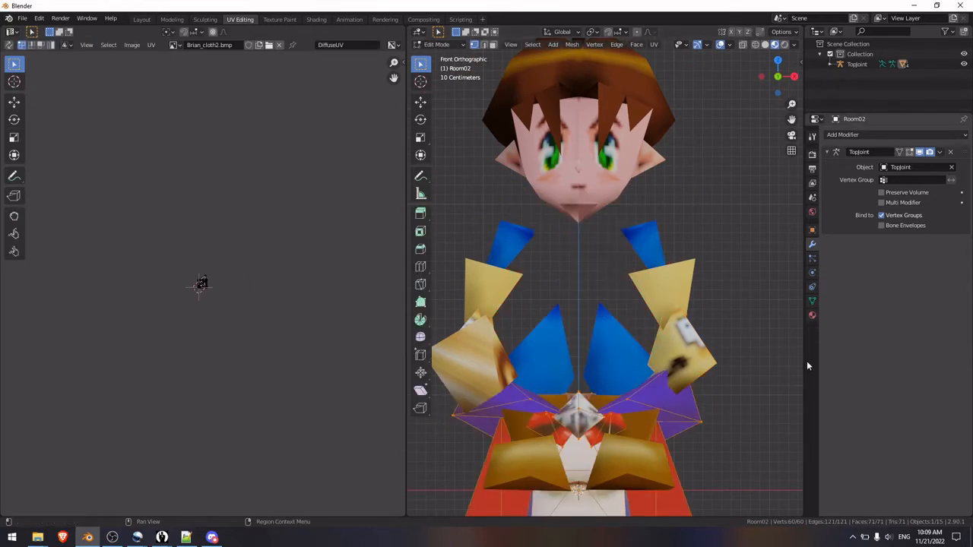
pyautogui.click(900, 152)
pyautogui.keyDown('shift'); pyautogui.moveTo(647, 326); pyautogui.dragTo(622, 295, button='middle'); pyautogui.keyUp('shift')
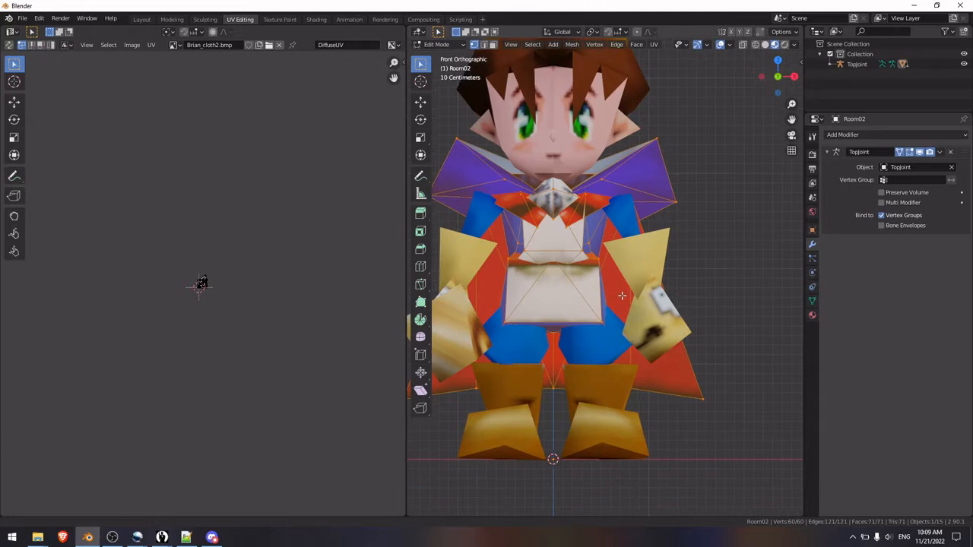
pyautogui.click(721, 251)
# Step: At the back of the cape, merge the hem vertex near the character's left corner into that corner vertex with At Last
pyautogui.scroll(3, 716, 282)
pyautogui.moveTo(715, 282); pyautogui.dragTo(700, 321, button='middle')
pyautogui.moveTo(586, 302); pyautogui.dragTo(573, 292, button='middle')
pyautogui.moveTo(634, 283); pyautogui.dragTo(592, 394, button='middle')
pyautogui.click(561, 386)
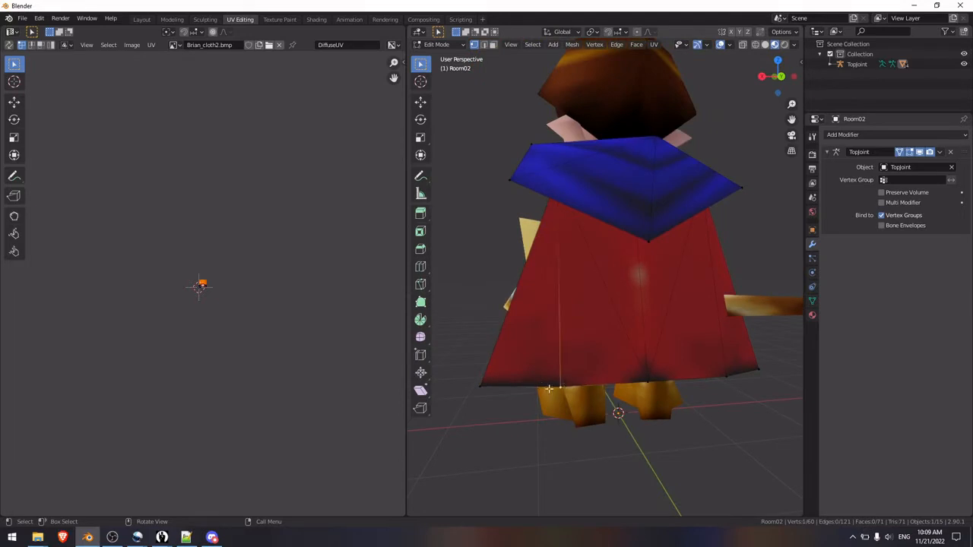
pyautogui.keyDown('shift'); pyautogui.click(490, 388); pyautogui.keyUp('shift')
pyautogui.rightClick(492, 388)
pyautogui.moveTo(492, 390)
pyautogui.click(585, 398)
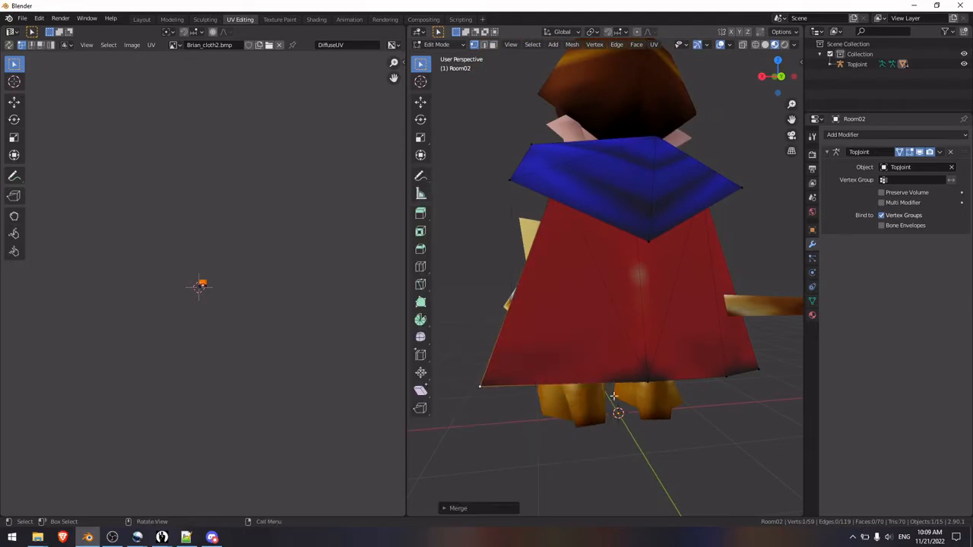
# Step: Merge the matching hem vertex into the cape's right corner vertex with At Last, and check the character in Object Mode
pyautogui.keyDown('shift'); pyautogui.click(758, 371); pyautogui.keyUp('shift')
pyautogui.rightClick(764, 370)
pyautogui.moveTo(764, 369)
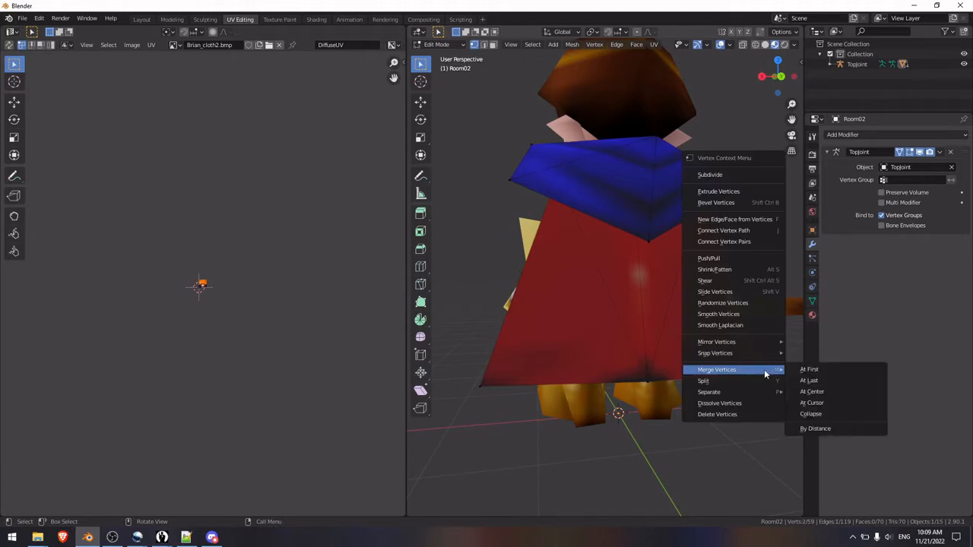
pyautogui.click(806, 381)
pyautogui.moveTo(532, 341); pyautogui.dragTo(582, 328, button='middle')
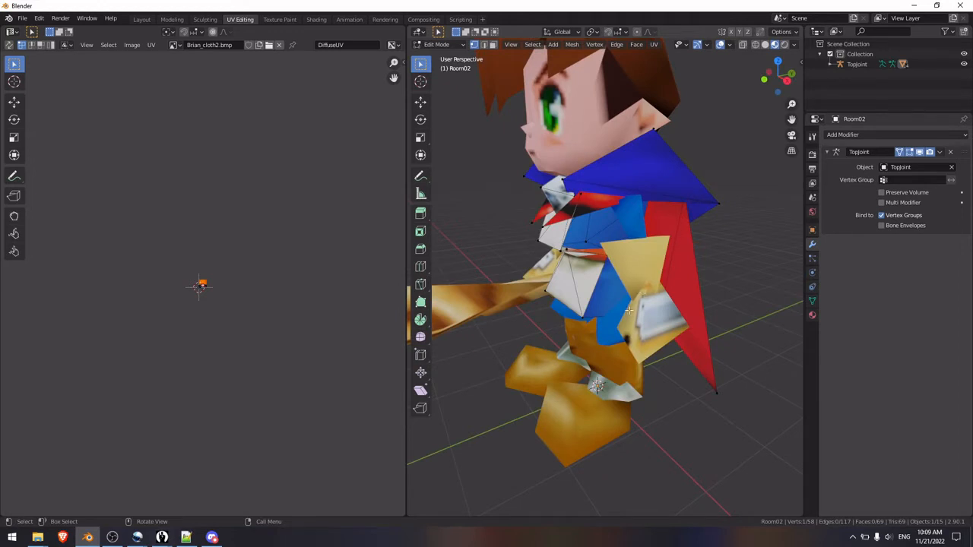
pyautogui.moveTo(612, 291); pyautogui.dragTo(639, 320, button='middle')
pyautogui.press('Tab')
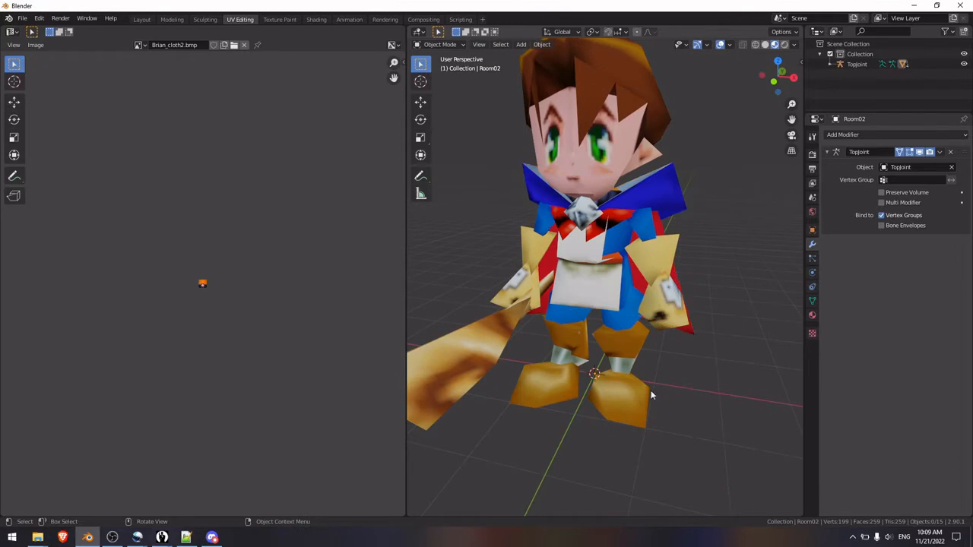
# Step: Inspect the meshes of the left foot, lower leg, hand, torso and head one by one in Edit Mode
pyautogui.click(623, 400)
pyautogui.press('Tab')
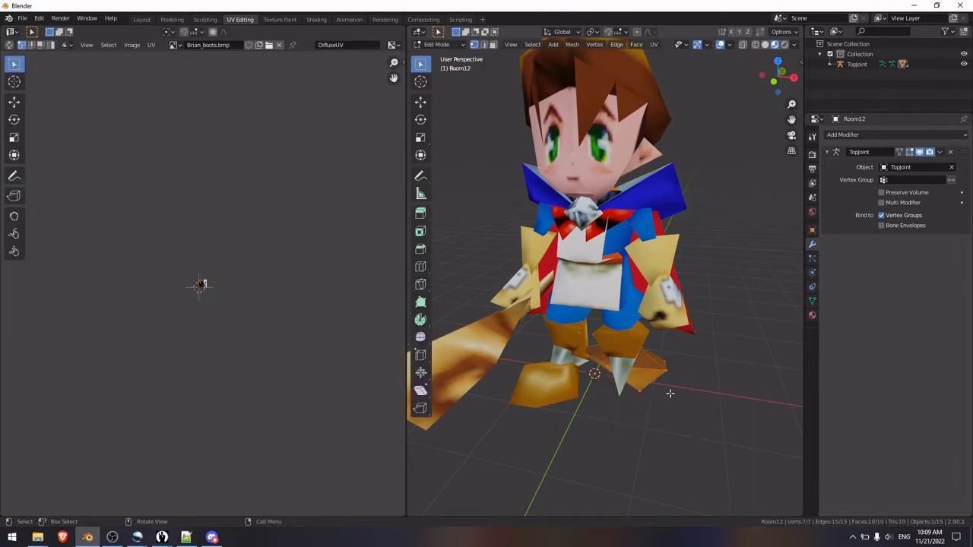
pyautogui.press('Tab')
pyautogui.click(621, 333)
pyautogui.press('Tab')
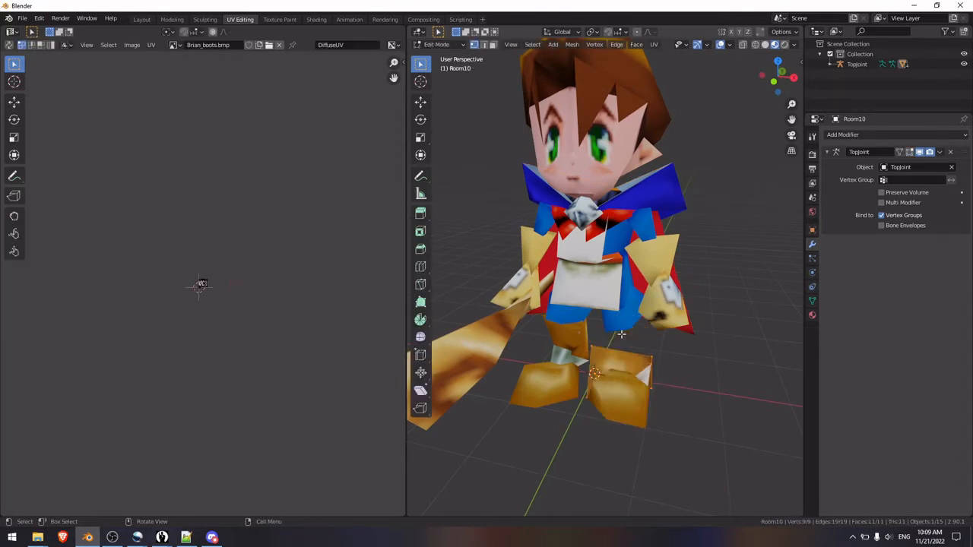
pyautogui.press('Tab')
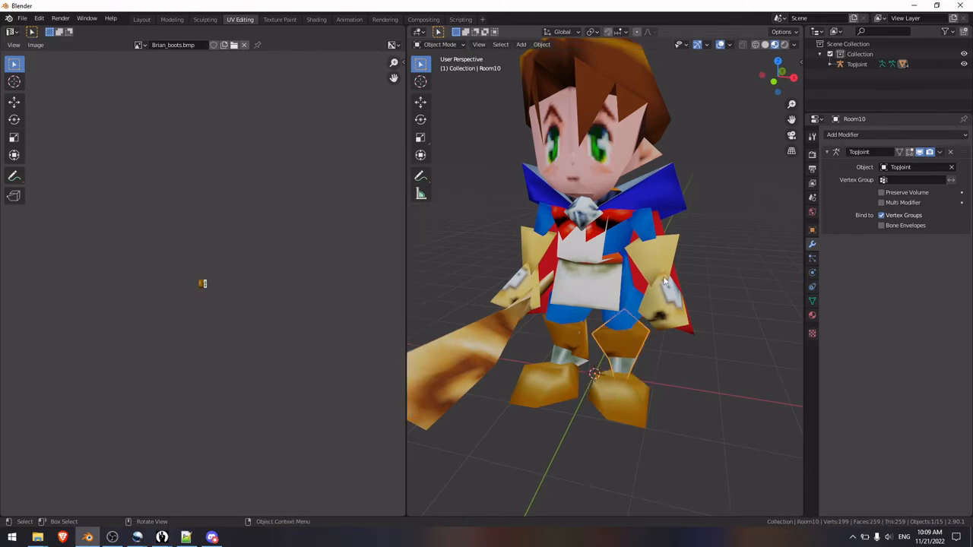
pyautogui.click(669, 282)
pyautogui.press('Tab')
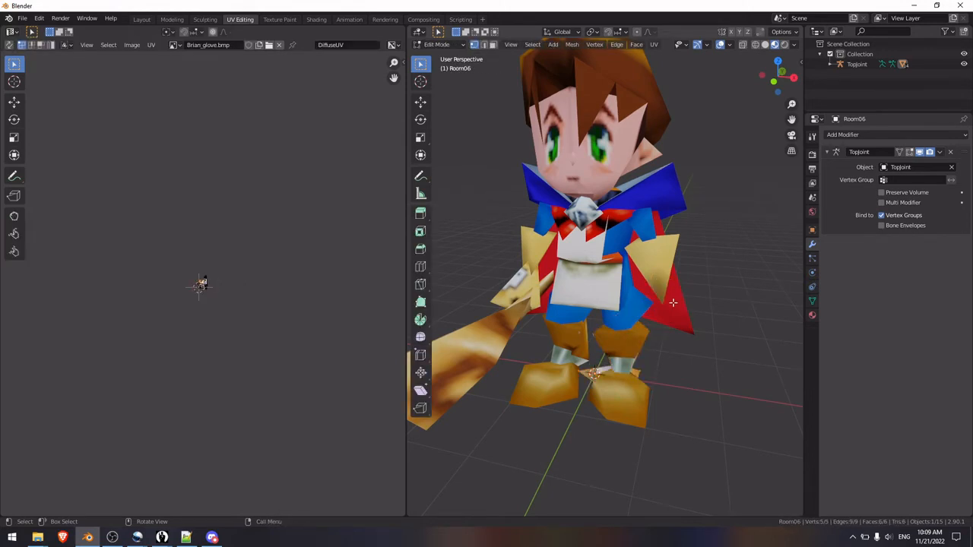
pyautogui.press('Tab')
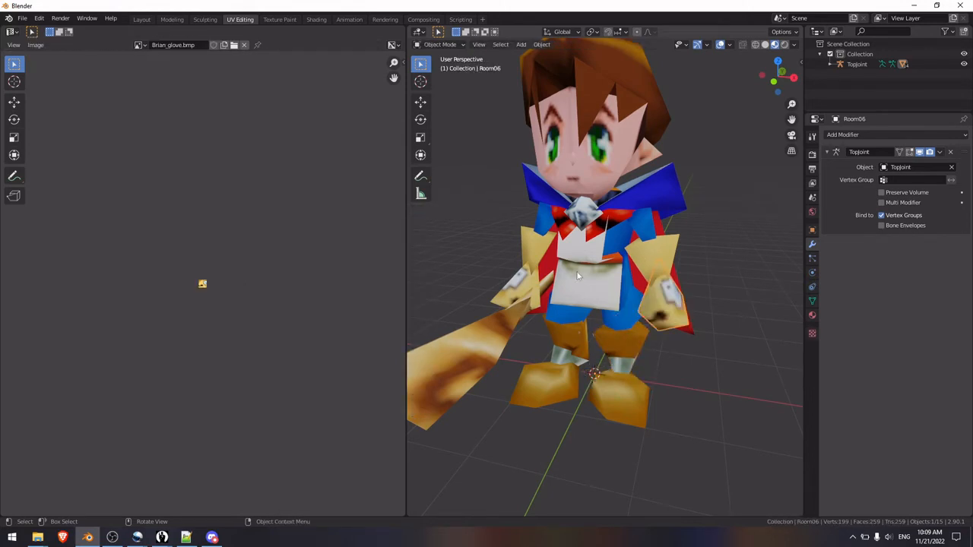
pyautogui.click(609, 252)
pyautogui.press('Tab')
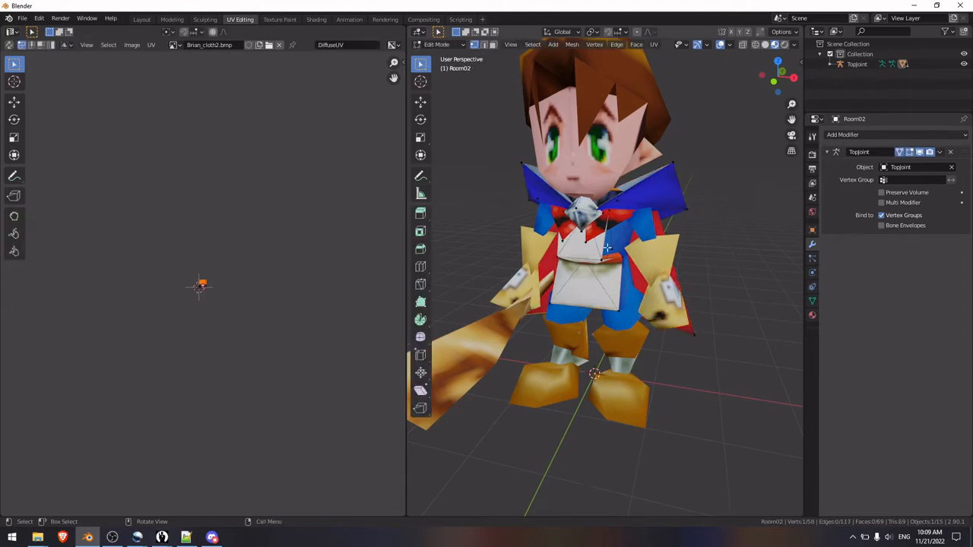
pyautogui.press('Tab')
pyautogui.click(590, 156)
pyautogui.press('Tab')
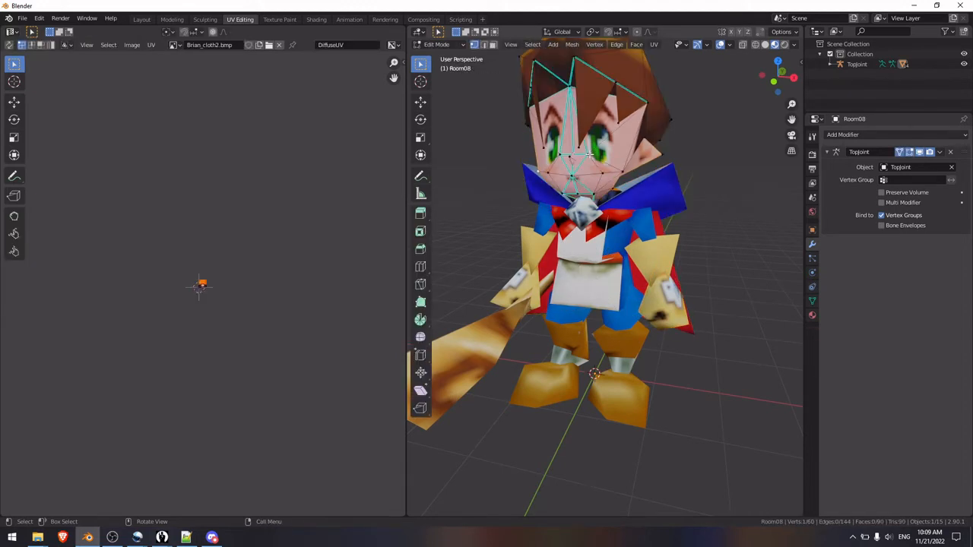
pyautogui.press('Tab')
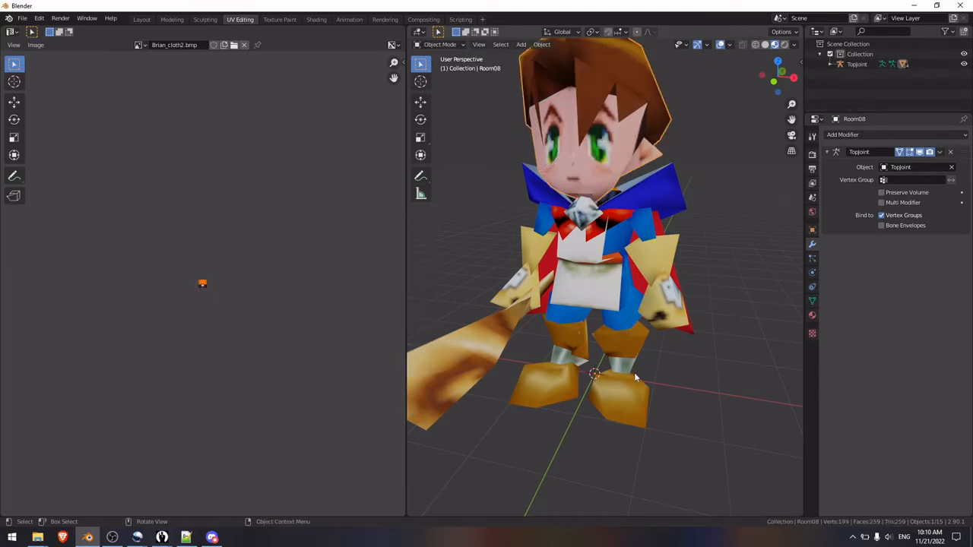
# Step: Go through the character's leg, torso, arm and head parts in Object Mode and view the body from different angles
pyautogui.click(624, 401)
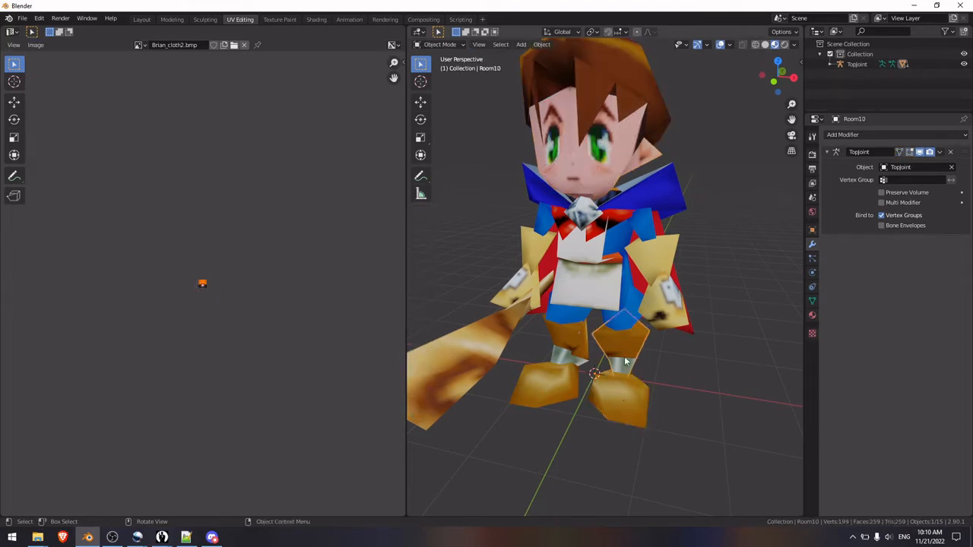
pyautogui.click(633, 303)
pyautogui.click(610, 298)
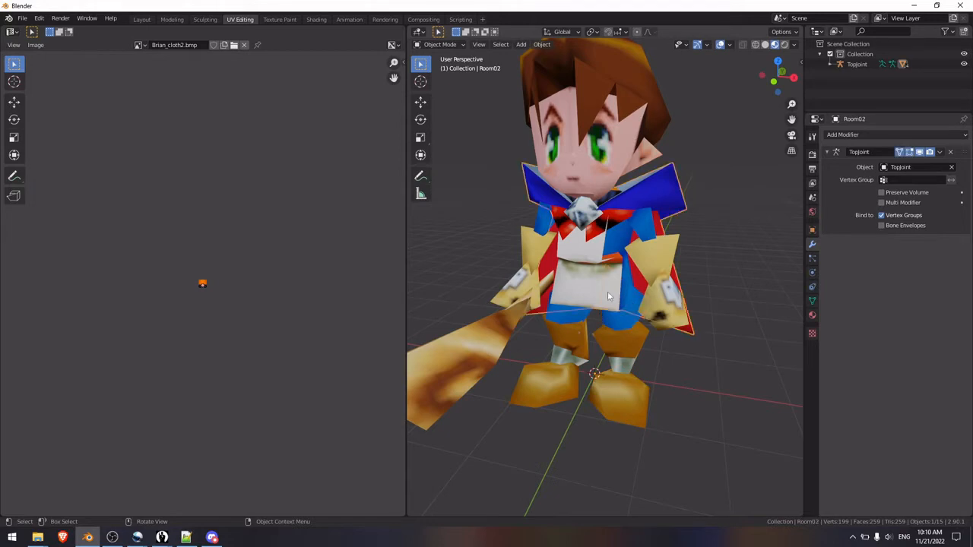
pyautogui.click(669, 305)
pyautogui.click(669, 263)
pyautogui.click(650, 234)
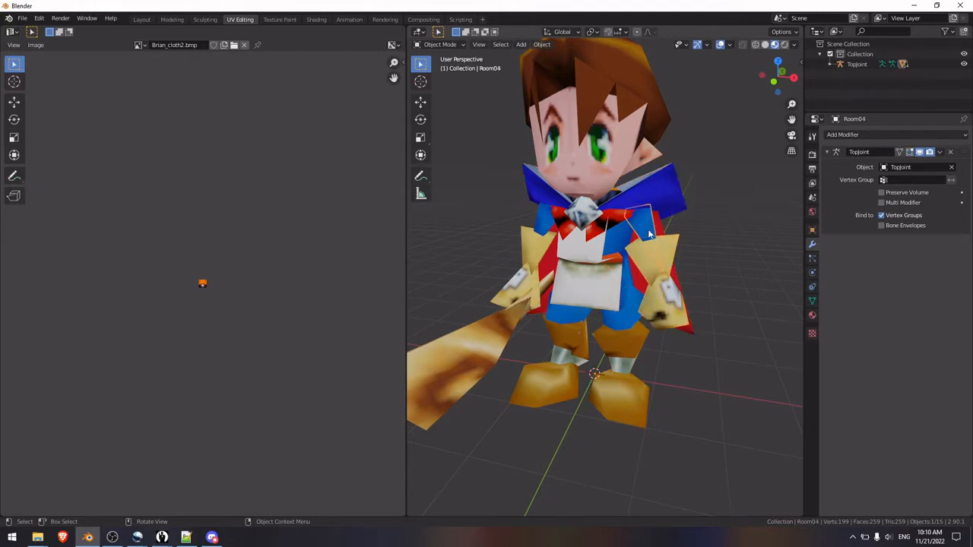
pyautogui.click(608, 158)
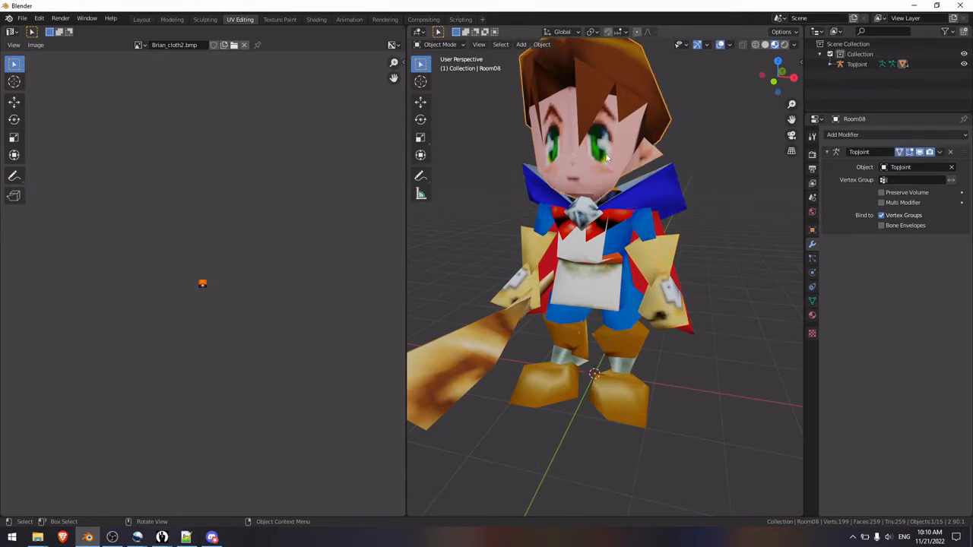
pyautogui.moveTo(734, 255); pyautogui.dragTo(572, 274, button='middle')
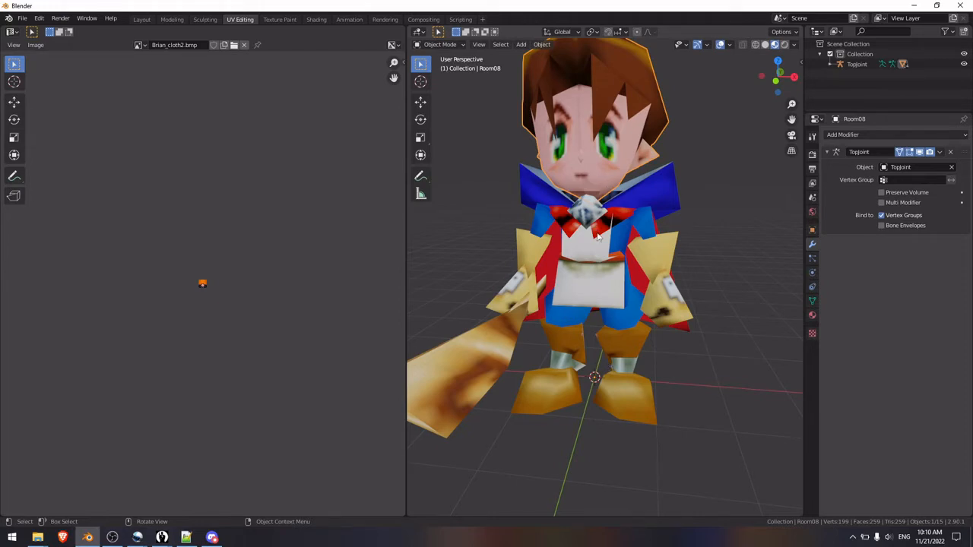
pyautogui.click(609, 272)
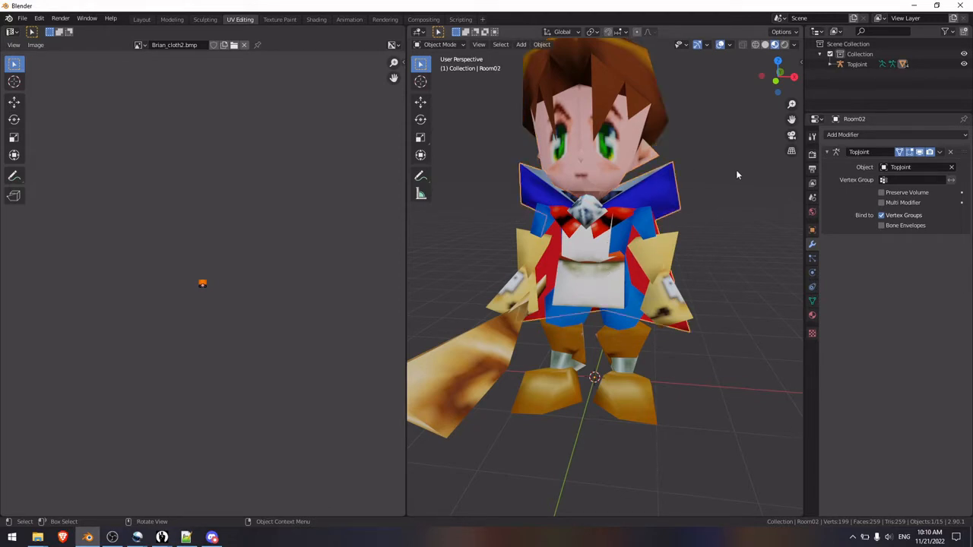
pyautogui.moveTo(696, 274); pyautogui.dragTo(655, 278, button='middle')
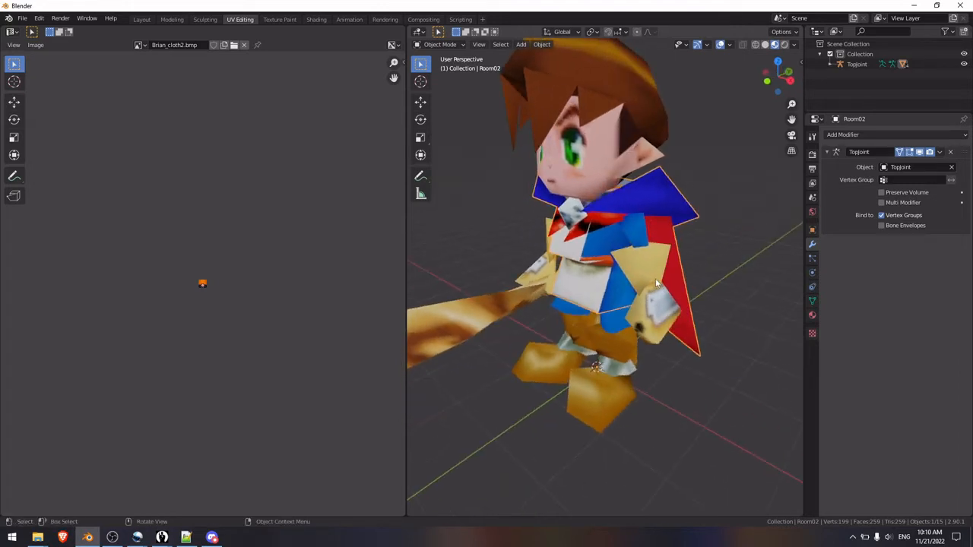
# Step: Inspect the left upper arm and forearm meshes in Edit Mode, and return to Object Mode facing the character
pyautogui.click(633, 231)
pyautogui.press('Tab')
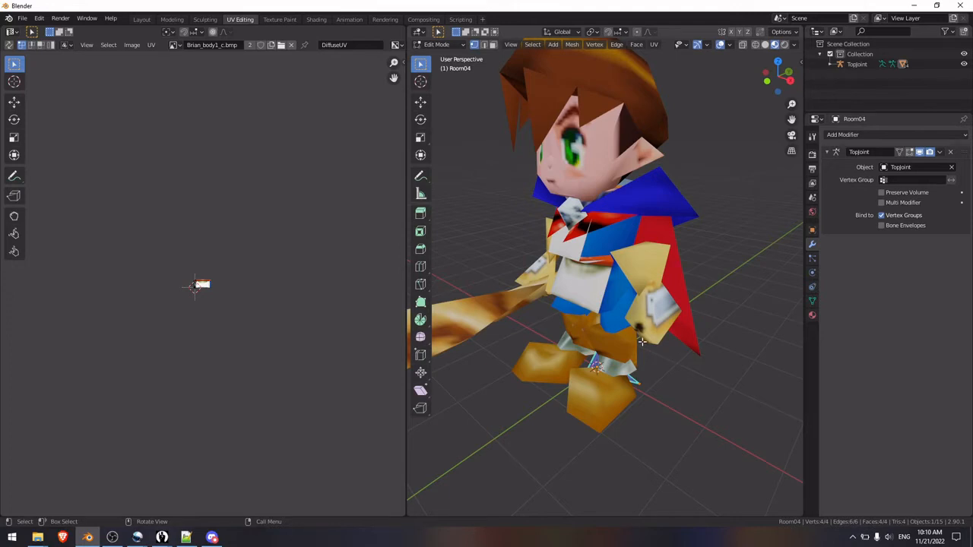
pyautogui.moveTo(656, 254)
pyautogui.mouseDown(button='middle')
pyautogui.moveTo(645, 245)
pyautogui.moveTo(640, 310)
pyautogui.moveTo(654, 235)
pyautogui.mouseUp(button='middle')
pyautogui.press('Tab')
pyautogui.click(642, 267)
pyautogui.press('Tab')
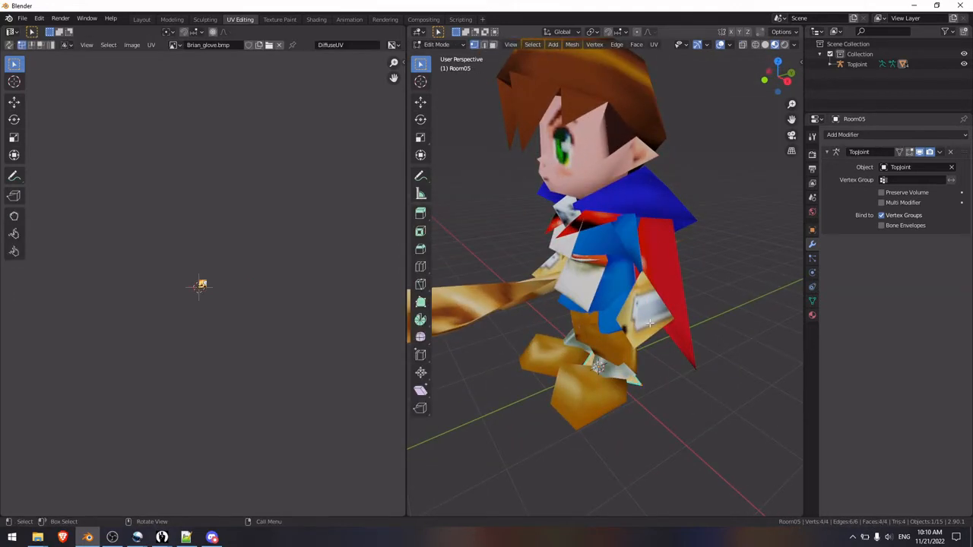
pyautogui.press('Tab')
pyautogui.moveTo(637, 334); pyautogui.dragTo(650, 271, button='middle')
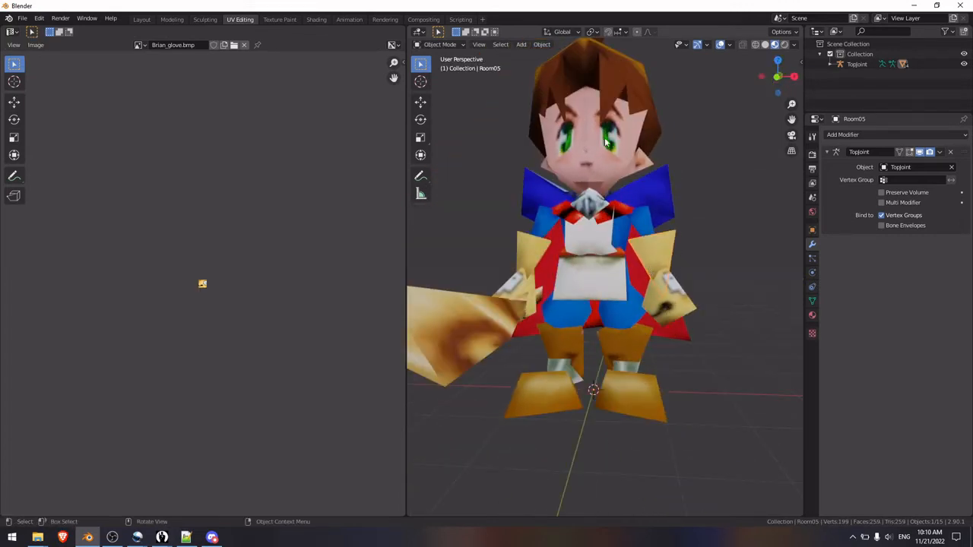
# Step: In Edit Mode on the left lower-leg mesh, merge the two bottom vertices at the back of the shin at their center
pyautogui.moveTo(638, 178); pyautogui.dragTo(642, 156, button='middle')
pyautogui.moveTo(653, 354); pyautogui.dragTo(596, 266, button='middle')
pyautogui.click(596, 266)
pyautogui.scroll(-4, 596, 269)
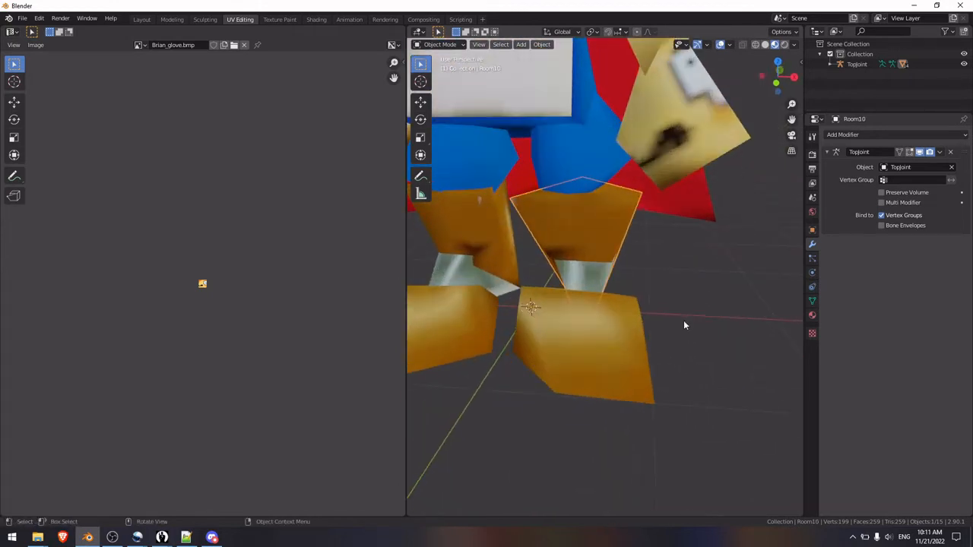
pyautogui.moveTo(684, 323); pyautogui.dragTo(578, 330, button='middle')
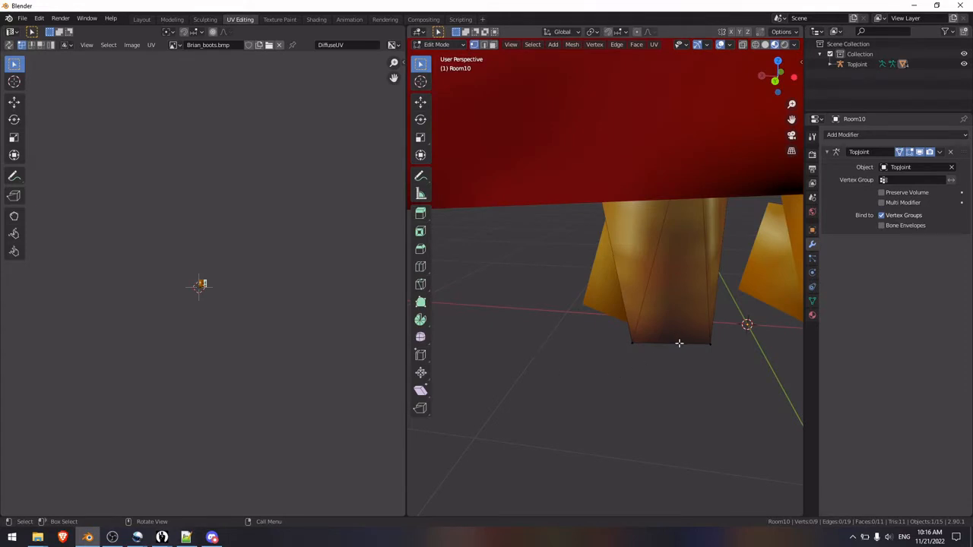
pyautogui.click(629, 343)
pyautogui.keyDown('shift'); pyautogui.click(710, 343); pyautogui.keyUp('shift')
pyautogui.rightClick(708, 340)
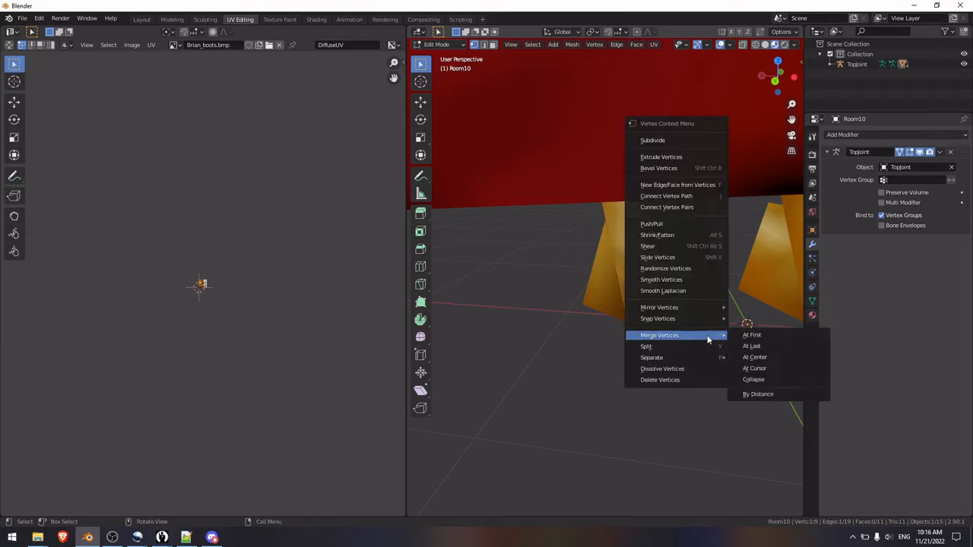
pyautogui.click(767, 358)
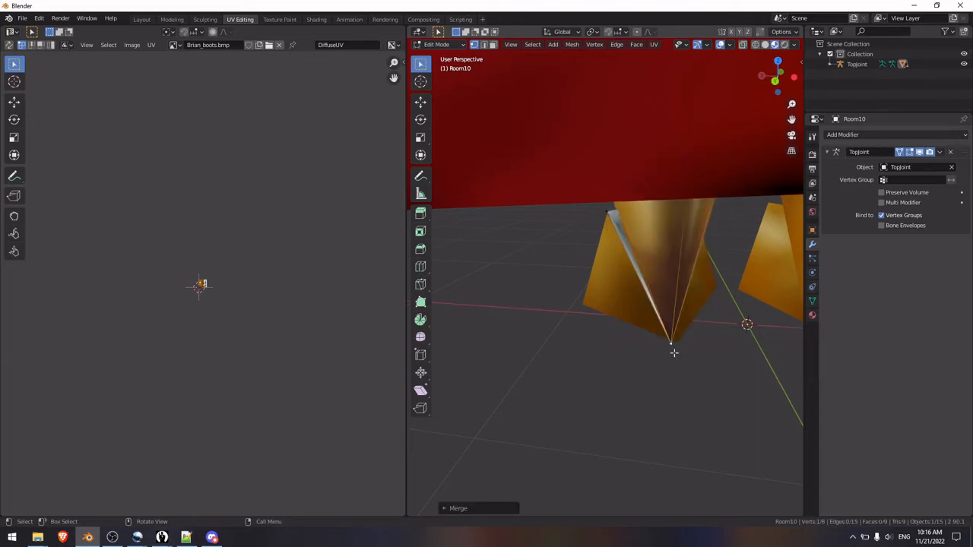
# Step: Move the merged vertex at the bottom back of the left shin about 0.04 m backward in the right side view
pyautogui.press('KP_3')
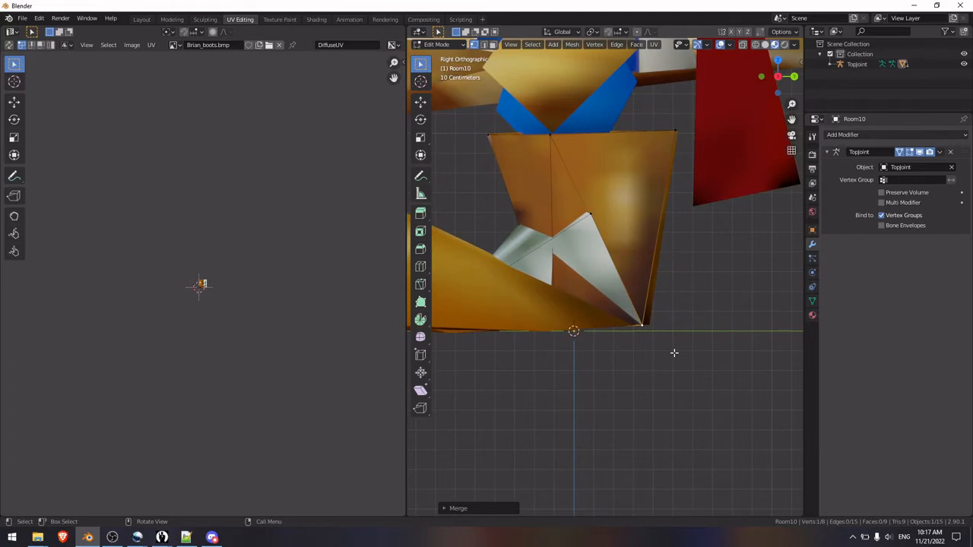
pyautogui.press('g')
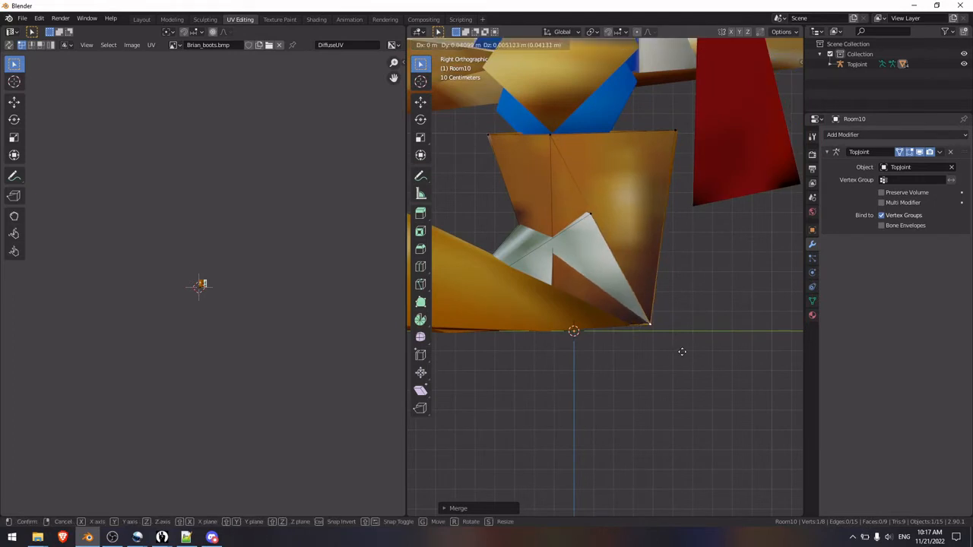
pyautogui.click(682, 351)
pyautogui.moveTo(687, 355); pyautogui.dragTo(627, 363, button='middle')
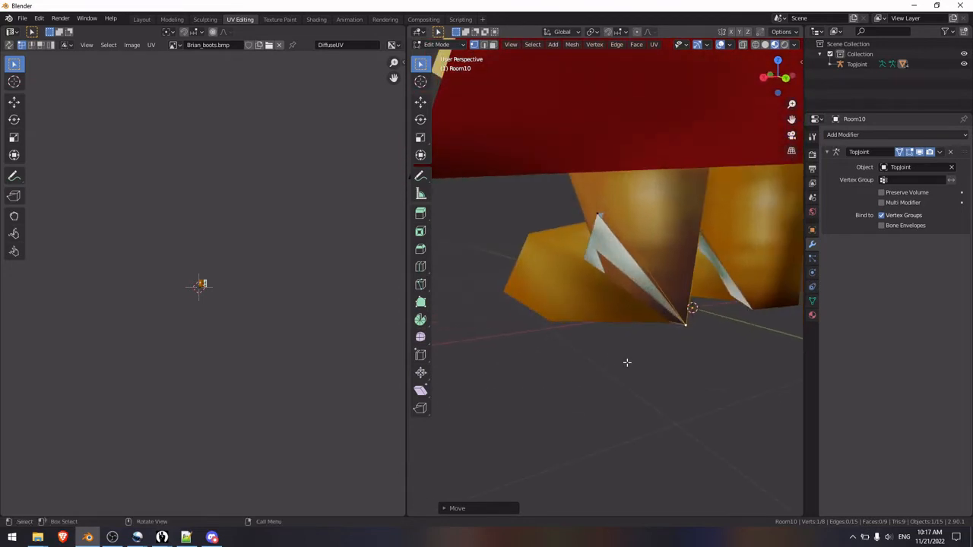
pyautogui.press('ctrl+KP_3')
pyautogui.press('ctrl+KP_1')
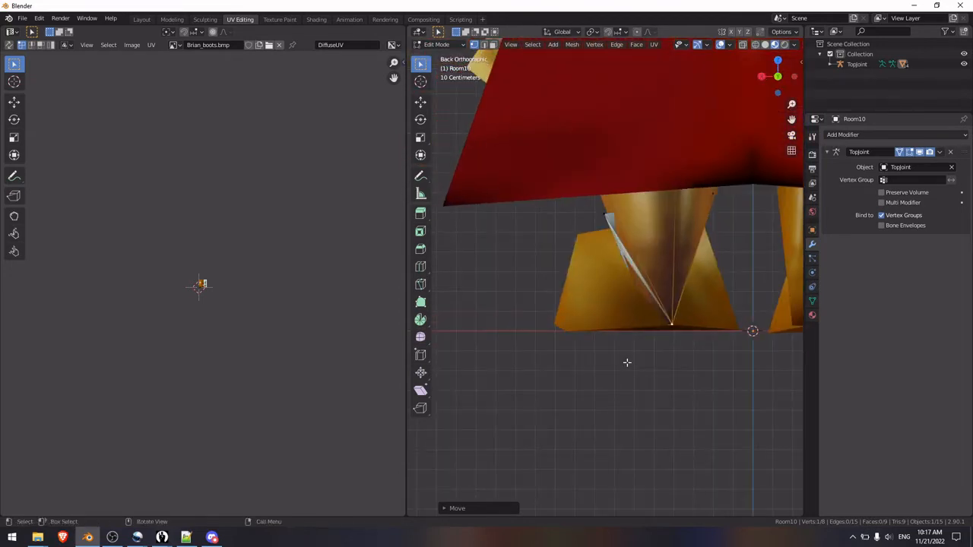
pyautogui.scroll(3, 694, 395)
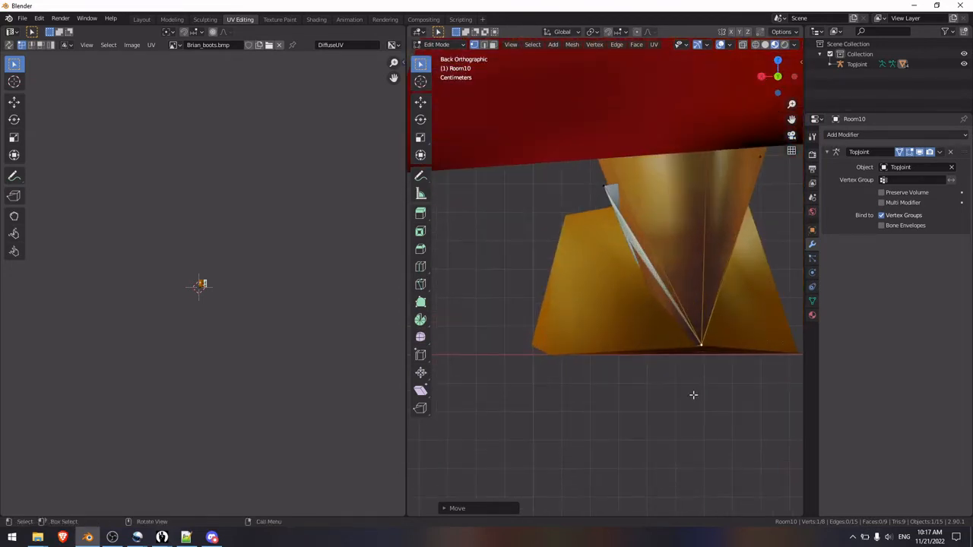
pyautogui.keyDown('shift'); pyautogui.moveTo(707, 391); pyautogui.dragTo(593, 342, button='middle'); pyautogui.keyUp('shift')
pyautogui.scroll(2, 599, 340)
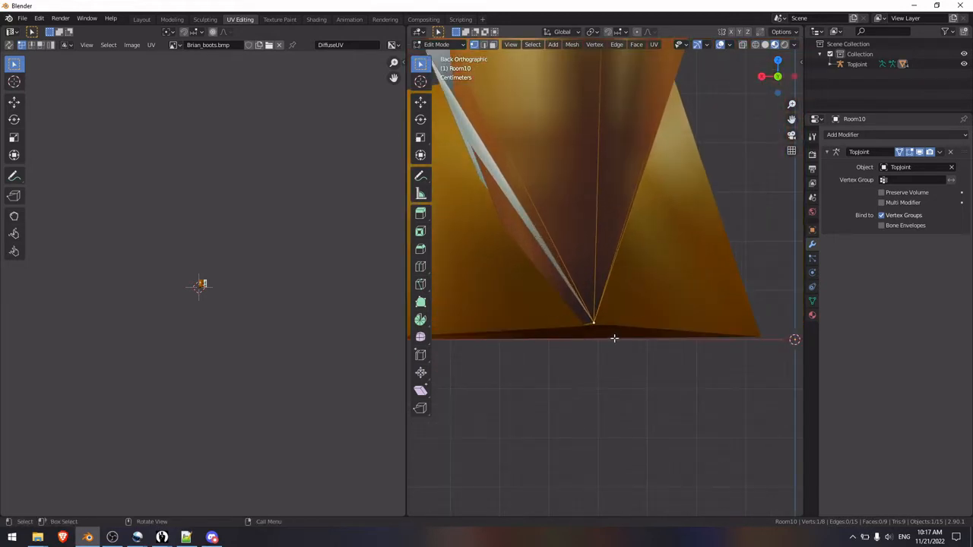
pyautogui.scroll(-2, 615, 354)
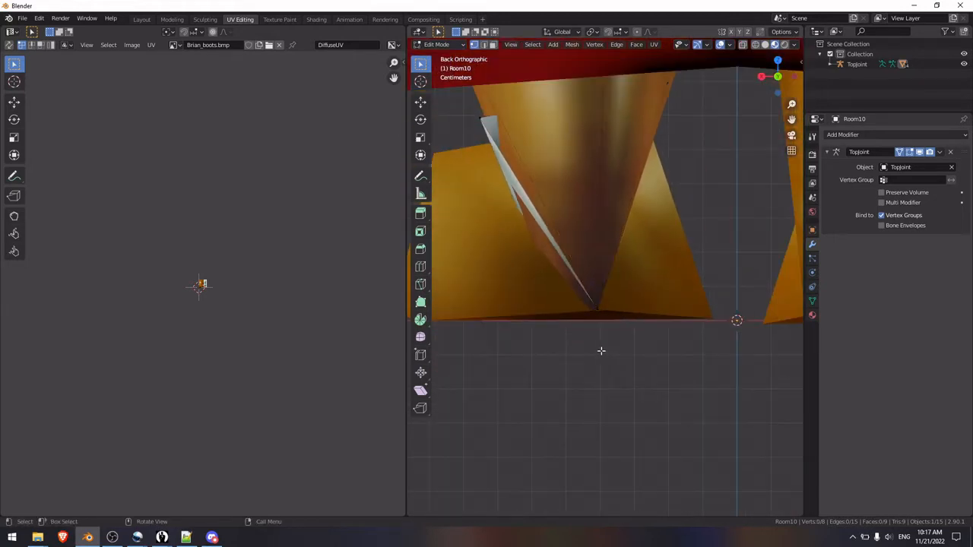
pyautogui.moveTo(600, 348); pyautogui.dragTo(697, 309, button='middle')
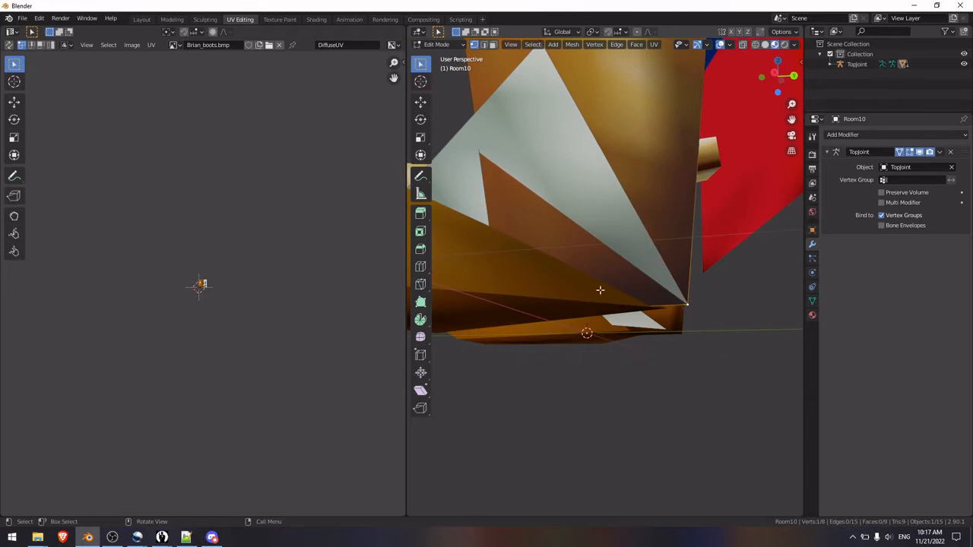
# Step: Nudge the outer ankle vertex of the left lower-leg mesh along the X axis, and slightly shift the matching inner ankle vertex
pyautogui.keyDown('shift'); pyautogui.moveTo(538, 302); pyautogui.dragTo(682, 302, button='middle'); pyautogui.keyUp('shift')
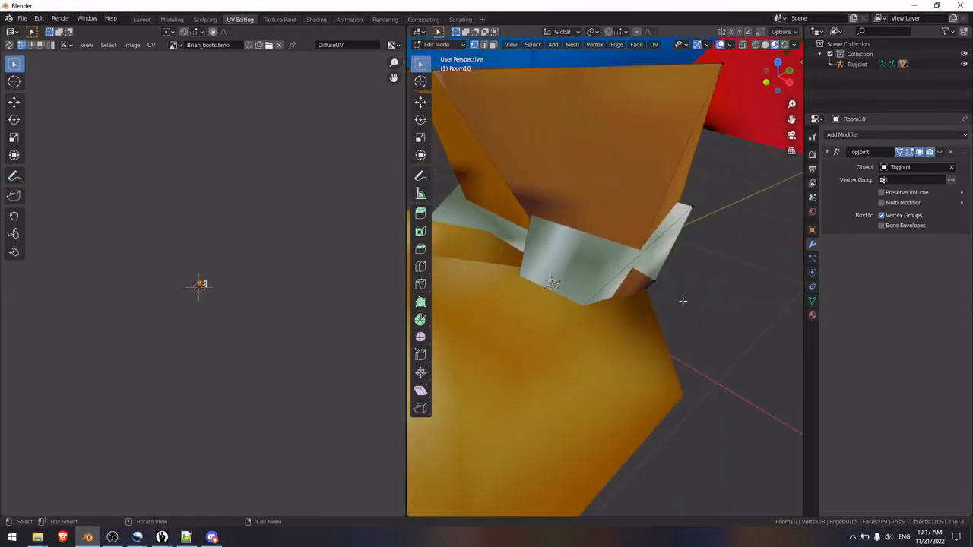
pyautogui.click(693, 224)
pyautogui.press('g')
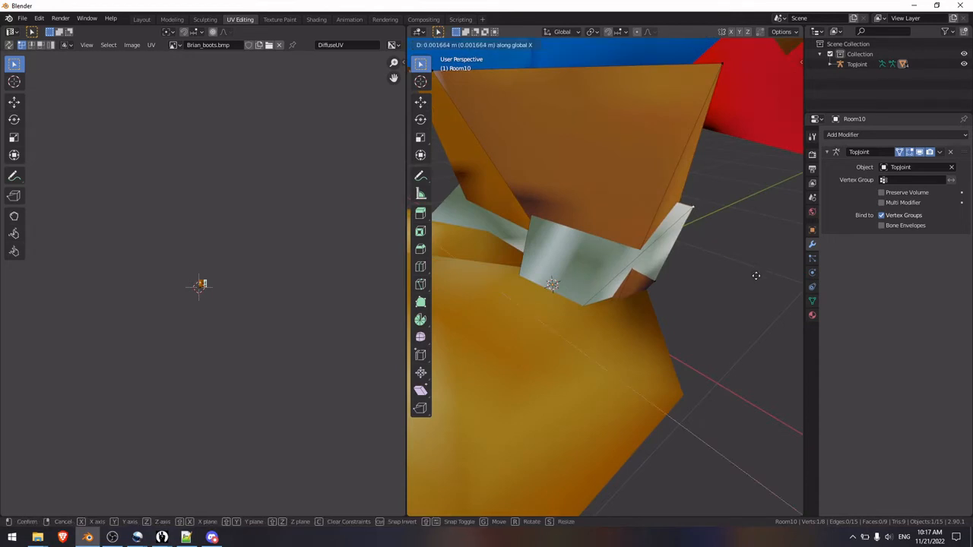
pyautogui.click(612, 330)
pyautogui.moveTo(612, 330); pyautogui.dragTo(712, 327, button='middle')
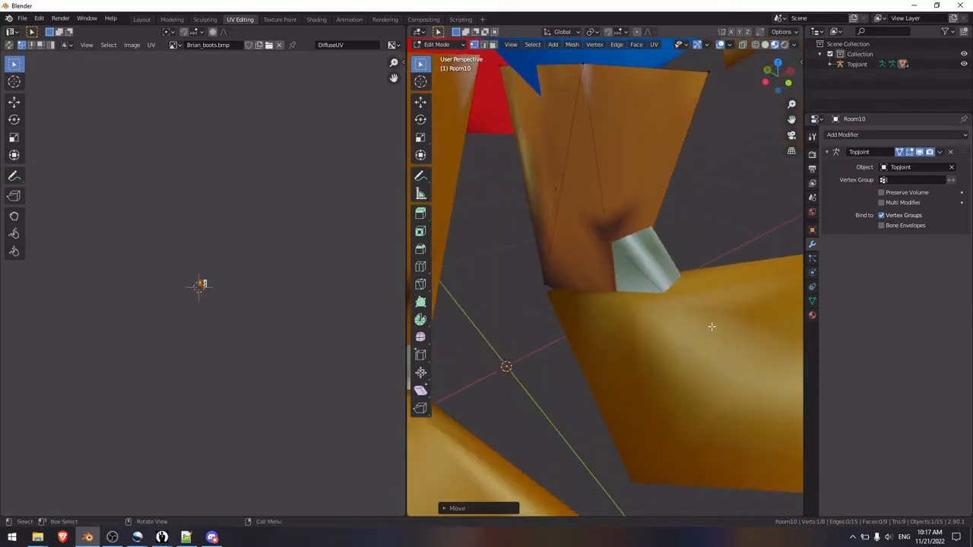
pyautogui.click(551, 184)
pyautogui.press('g')
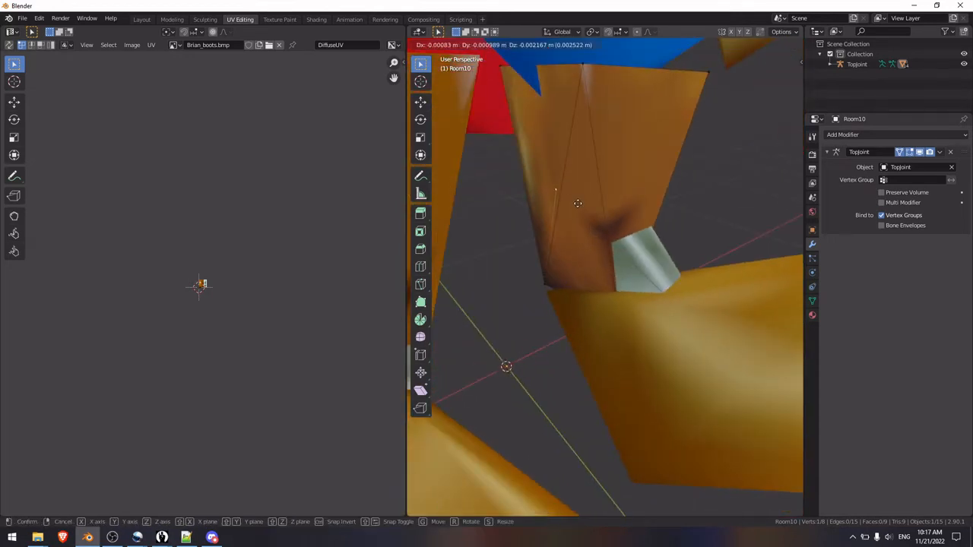
pyautogui.click(579, 203)
pyautogui.moveTo(579, 203); pyautogui.dragTo(661, 347, button='middle')
# Step: Open the left foot mesh in Edit Mode with the armature modifier shown in Edit Mode and on cage, and deselect everything
pyautogui.press('Tab')
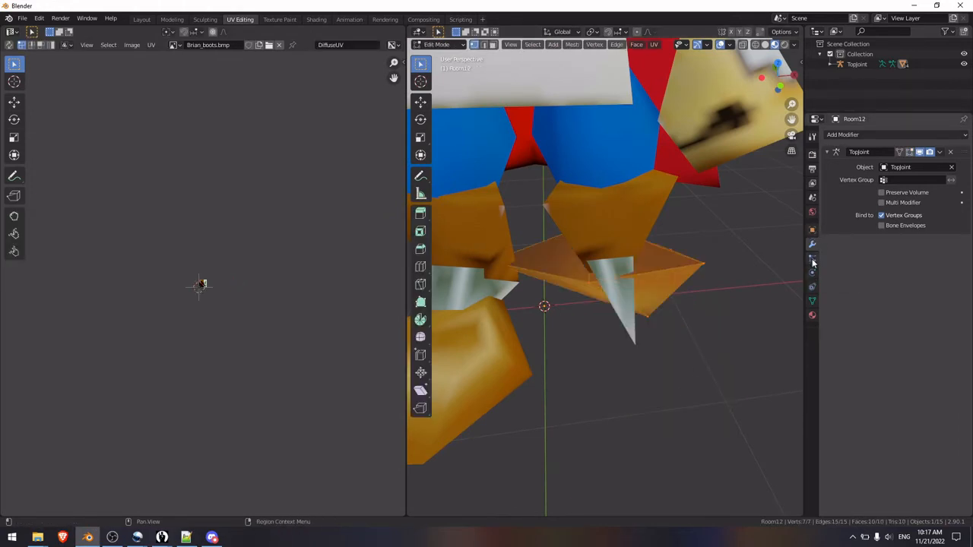
pyautogui.click(910, 152)
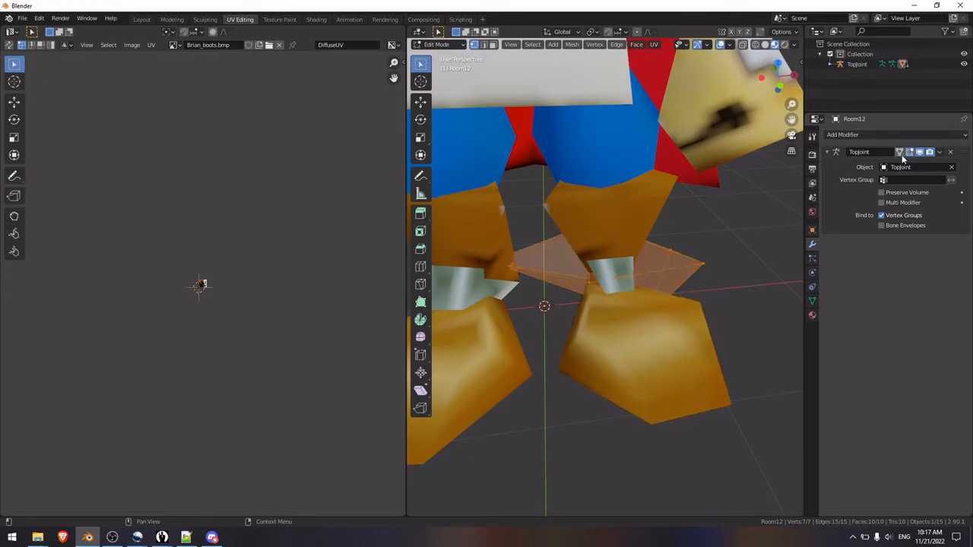
pyautogui.press('KP_Decimal')
pyautogui.click(726, 272)
# Step: Merge two neighbouring toe vertices of the left foot mesh into one
pyautogui.moveTo(726, 272); pyautogui.dragTo(590, 268, button='middle')
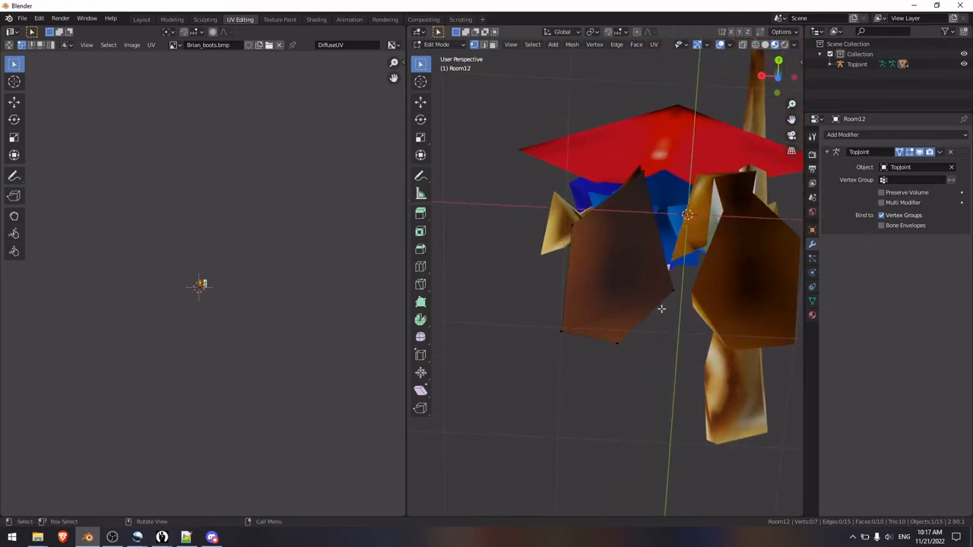
pyautogui.moveTo(678, 301); pyautogui.dragTo(564, 254, button='middle')
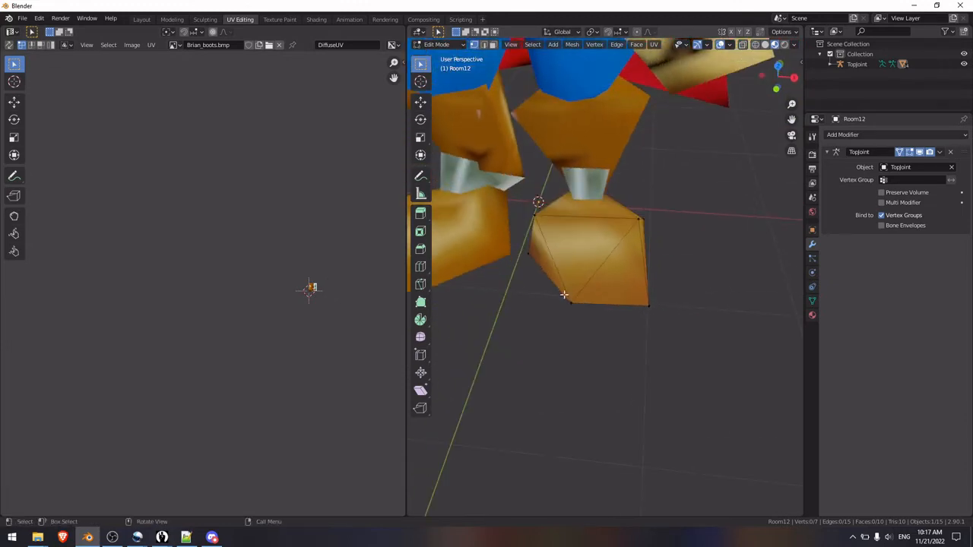
pyautogui.moveTo(565, 295); pyautogui.dragTo(555, 209, button='middle')
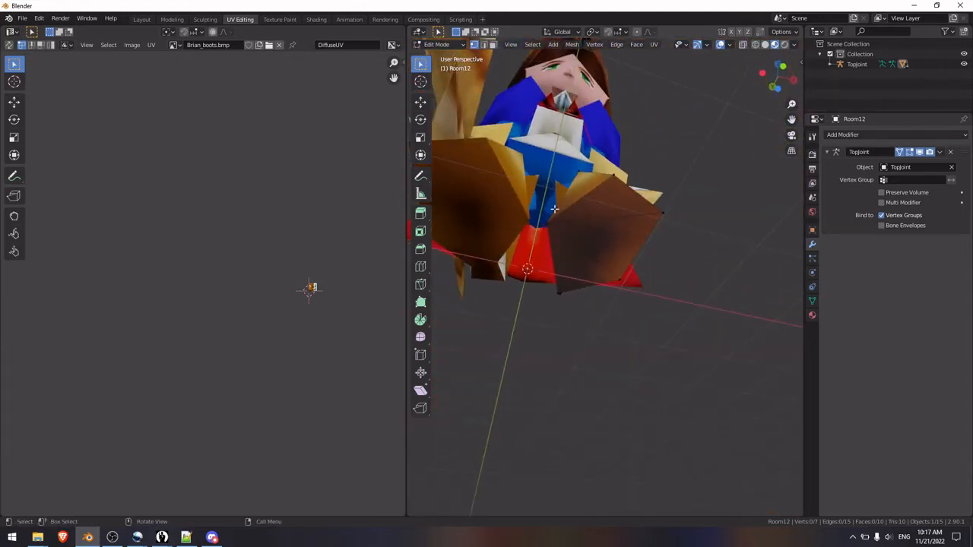
pyautogui.rightClick(601, 191)
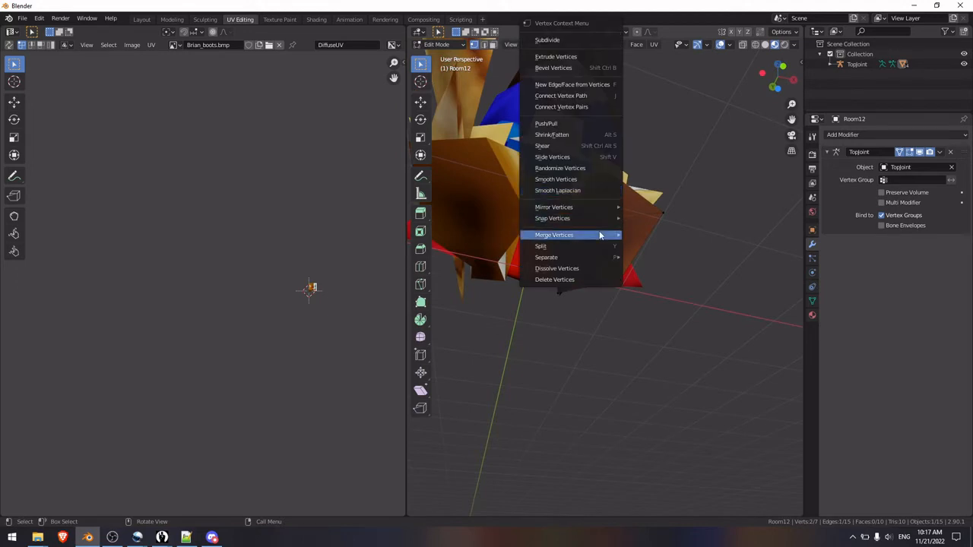
pyautogui.moveTo(601, 235)
pyautogui.click(642, 246)
pyautogui.moveTo(625, 254); pyautogui.dragTo(626, 354, button='middle')
# Step: Move the merged toe vertex toward the inner side of the left foot, and fine-tune its position in the front view
pyautogui.press('g')
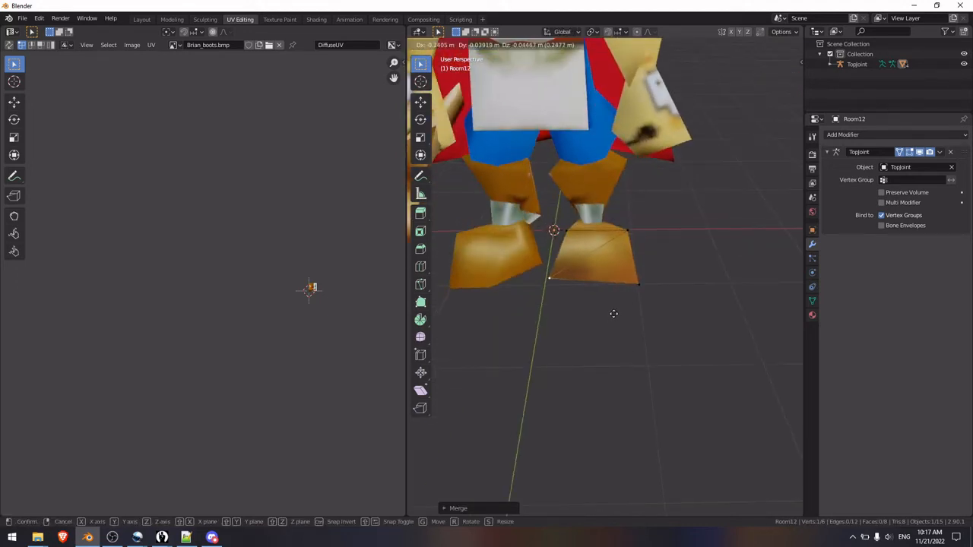
pyautogui.click(614, 321)
pyautogui.press('KP_1')
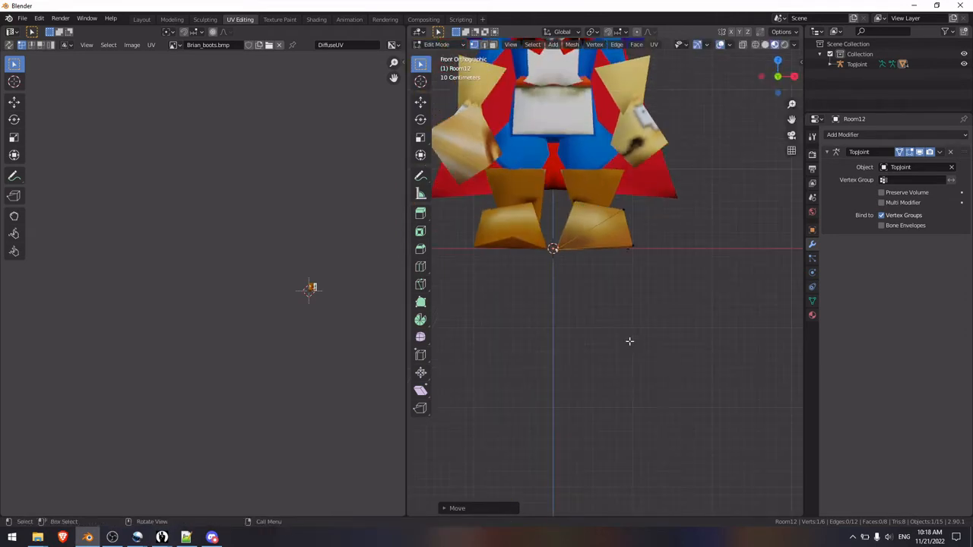
pyautogui.press('g')
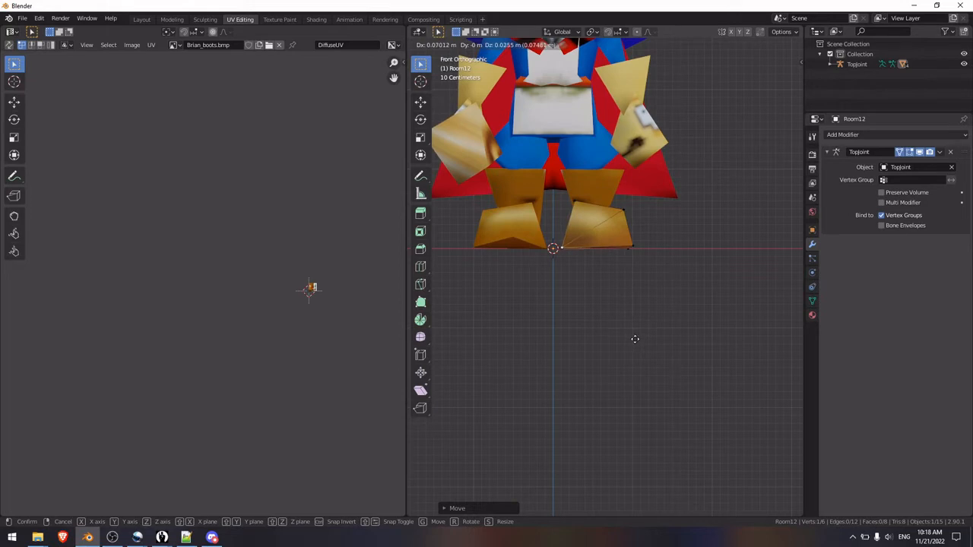
pyautogui.click(635, 340)
pyautogui.click(704, 250)
pyautogui.scroll(-1, 683, 249)
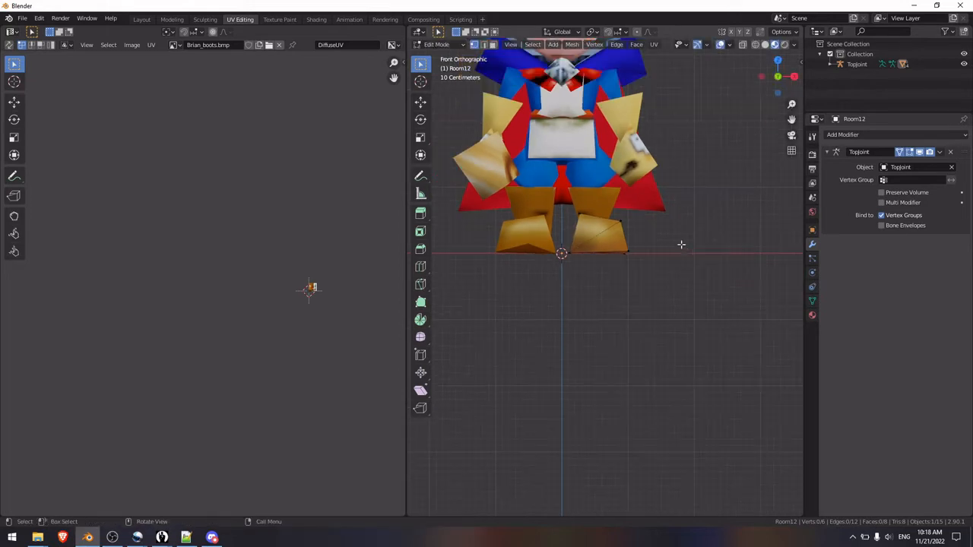
# Step: Examine the character's feet and whole body from the front, from the right side and in perspective
pyautogui.keyDown('shift'); pyautogui.moveTo(675, 224); pyautogui.dragTo(704, 294, button='middle'); pyautogui.keyUp('shift')
pyautogui.scroll(2, 699, 295)
pyautogui.keyDown('shift'); pyautogui.moveTo(695, 194); pyautogui.dragTo(687, 280, button='middle'); pyautogui.keyUp('shift')
pyautogui.scroll(-1, 685, 250)
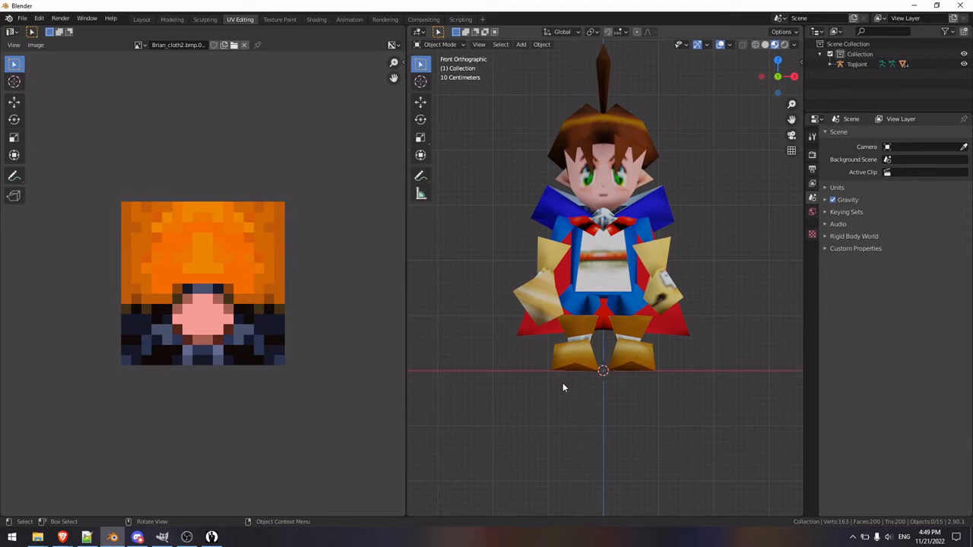
pyautogui.keyDown('shift'); pyautogui.moveTo(629, 331); pyautogui.dragTo(627, 364, button='middle'); pyautogui.keyUp('shift')
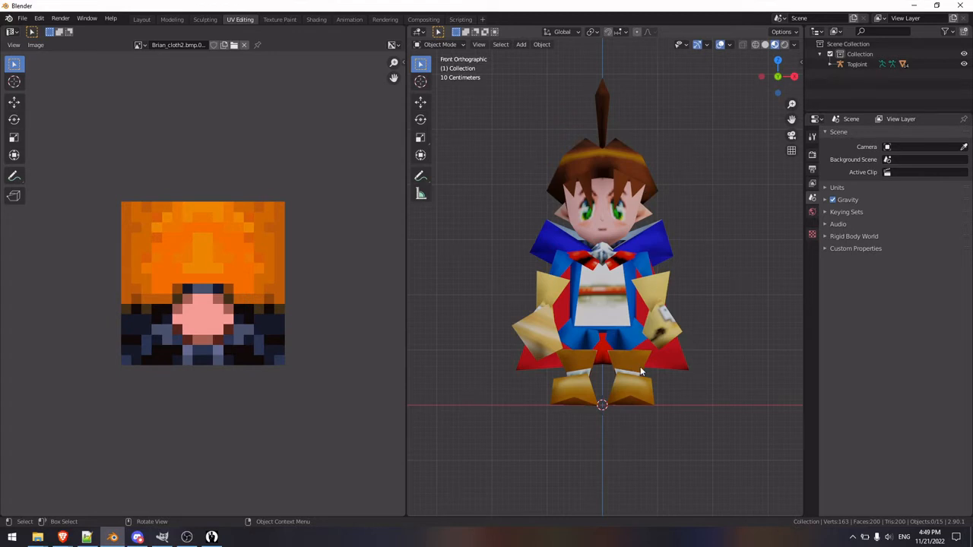
pyautogui.keyDown('shift'); pyautogui.moveTo(640, 366); pyautogui.dragTo(664, 333, button='middle'); pyautogui.keyUp('shift')
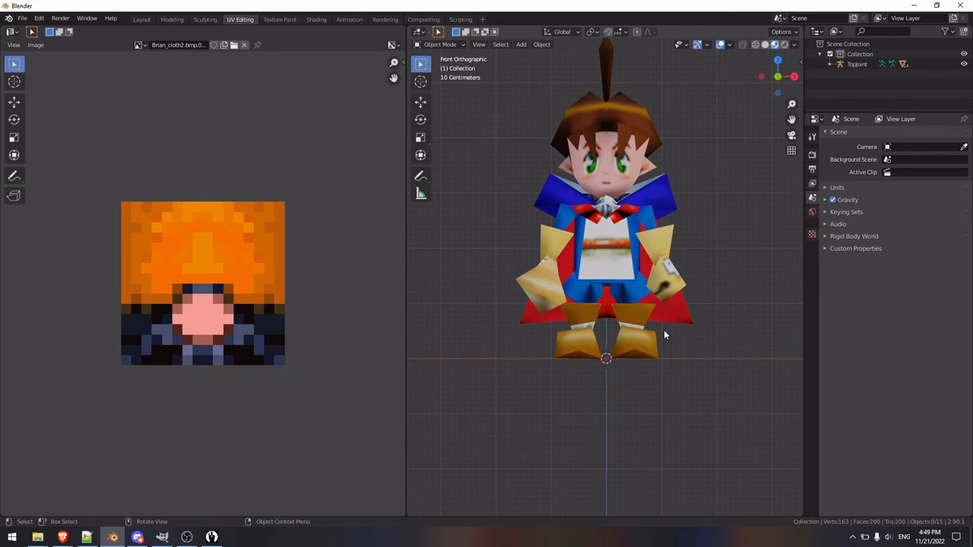
pyautogui.press('KP_3')
pyautogui.keyDown('shift'); pyautogui.moveTo(483, 303); pyautogui.dragTo(583, 316, button='middle'); pyautogui.keyUp('shift')
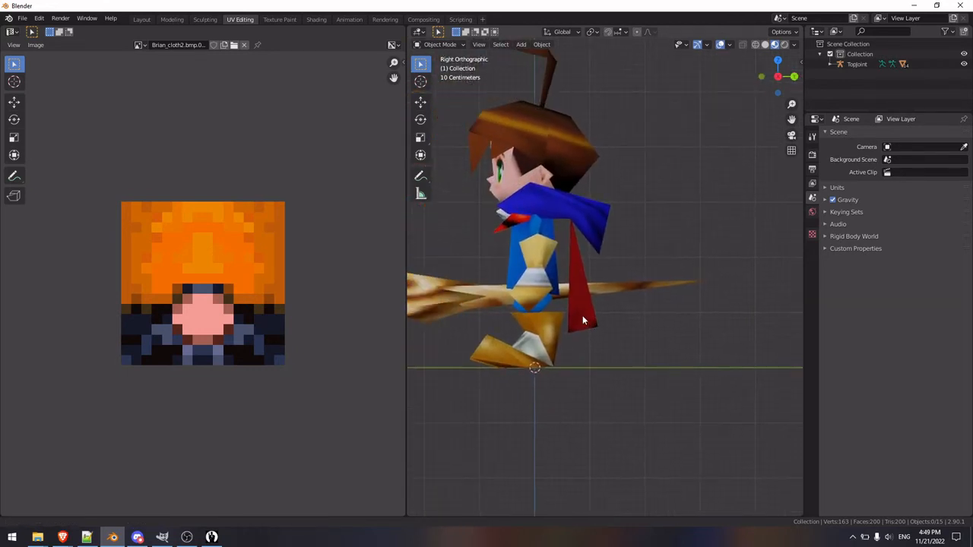
pyautogui.scroll(1, 573, 324)
pyautogui.keyDown('shift'); pyautogui.moveTo(521, 364); pyautogui.dragTo(629, 347, button='middle'); pyautogui.keyUp('shift')
pyautogui.moveTo(557, 289); pyautogui.dragTo(677, 253, button='middle')
# Step: Open the torso and cape mesh in Edit Mode, select the linked torso geometry and examine it from the front, side and back
pyautogui.click(592, 262)
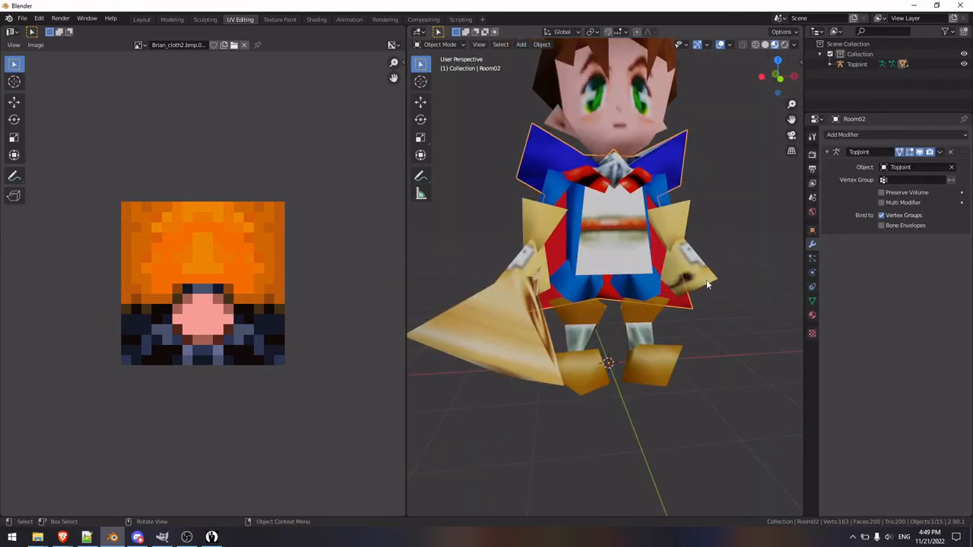
pyautogui.press('Tab')
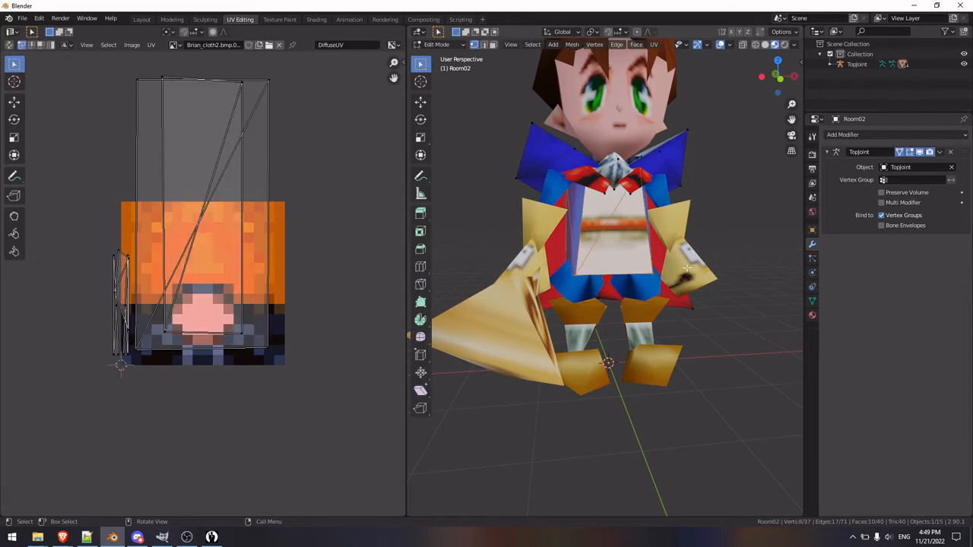
pyautogui.moveTo(688, 269); pyautogui.dragTo(633, 255, button='middle')
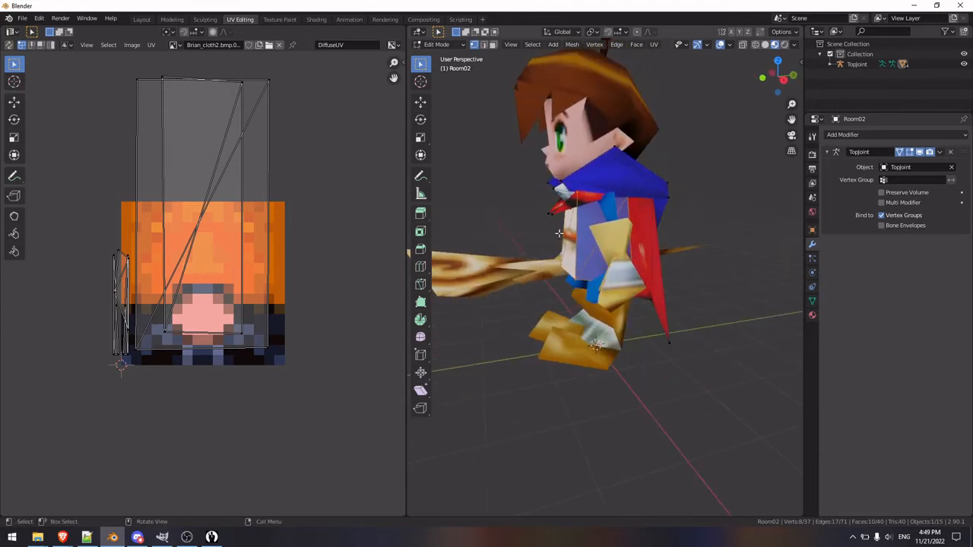
pyautogui.moveTo(559, 234); pyautogui.dragTo(524, 209, button='middle')
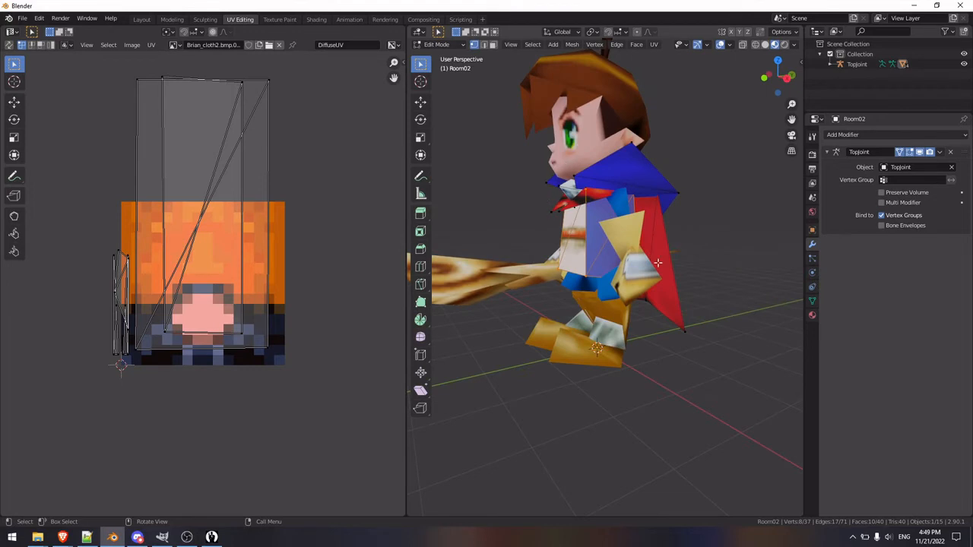
pyautogui.moveTo(658, 263); pyautogui.dragTo(631, 269, button='middle')
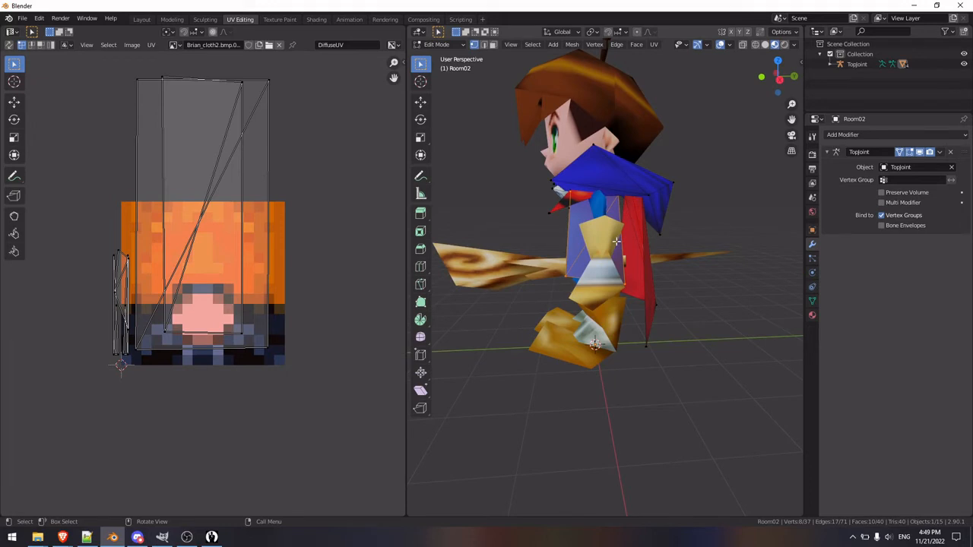
pyautogui.click(765, 221)
pyautogui.press('l')
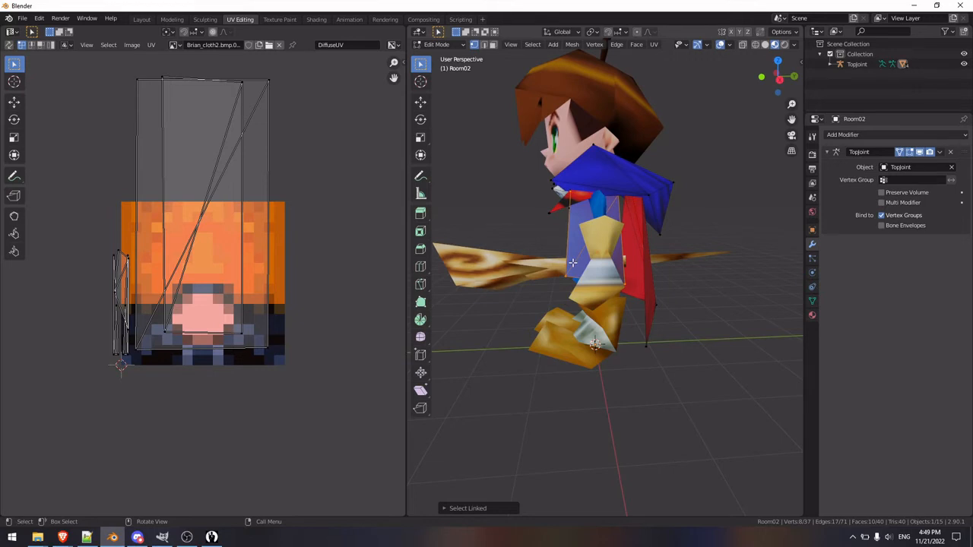
pyautogui.moveTo(584, 341); pyautogui.dragTo(667, 340, button='middle')
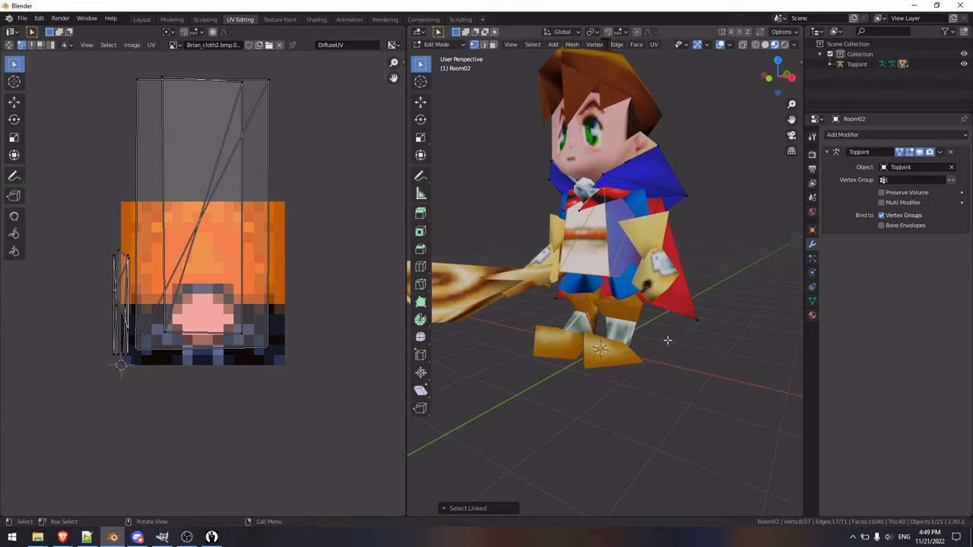
pyautogui.click(682, 355)
pyautogui.moveTo(681, 355); pyautogui.dragTo(630, 383, button='middle')
# Step: Briefly open the Room19 mesh in Edit Mode, and reopen the torso and cape mesh in Edit Mode
pyautogui.press('Tab')
pyautogui.click(611, 274)
pyautogui.press('Tab')
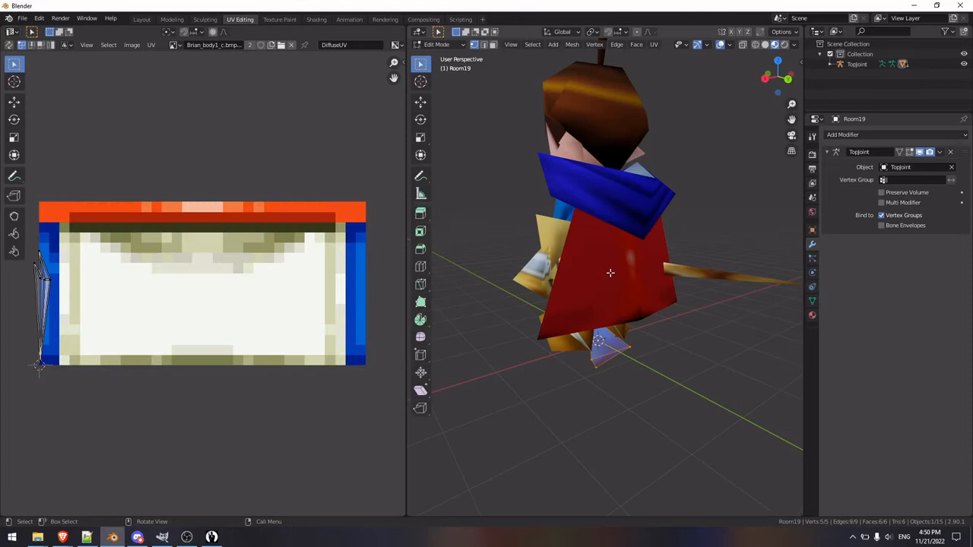
pyautogui.press('Tab')
pyautogui.click(647, 245)
pyautogui.press('Tab')
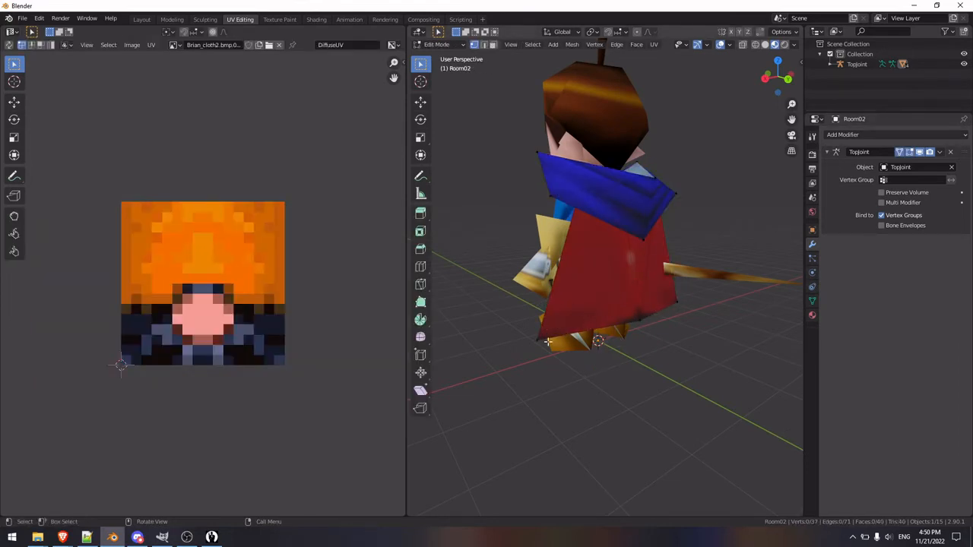
# Step: Leave Edit Mode on the torso and cape mesh and show the whole character from the front
pyautogui.moveTo(549, 342); pyautogui.dragTo(703, 325, button='middle')
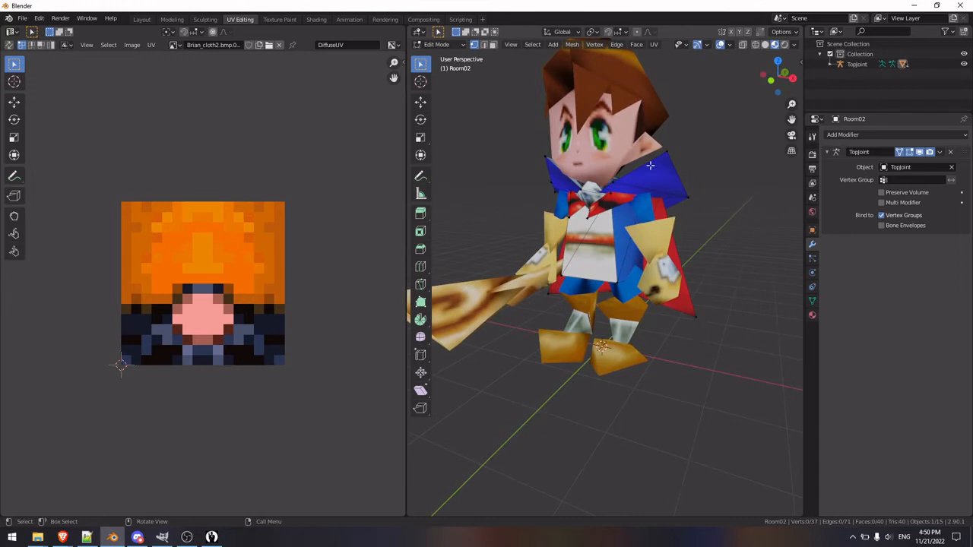
pyautogui.press('Tab')
pyautogui.press('KP_1')
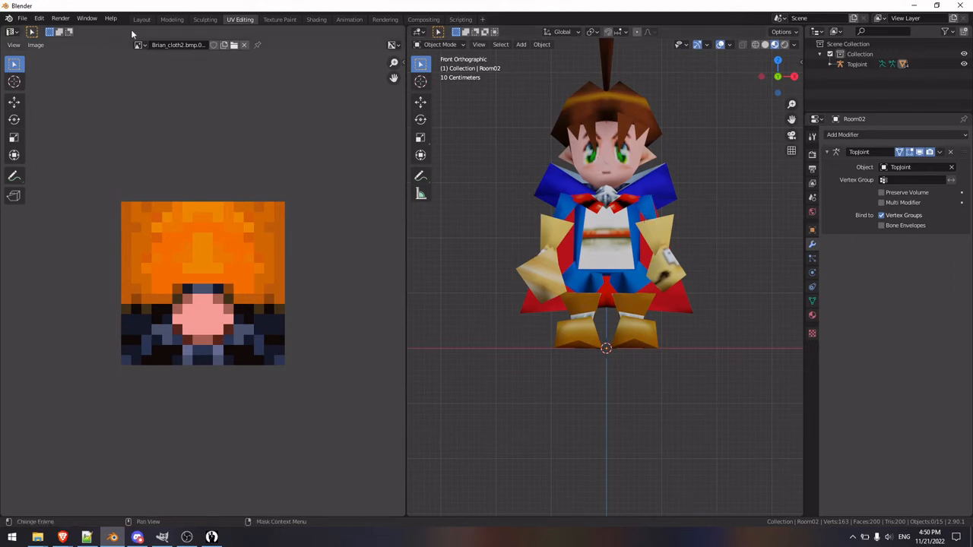
# Step: Import the FBX file Brian-hipoly.fbx from the HighPolyModel folder for comparison with the low-poly character
pyautogui.click(22, 19)
pyautogui.moveTo(91, 156)
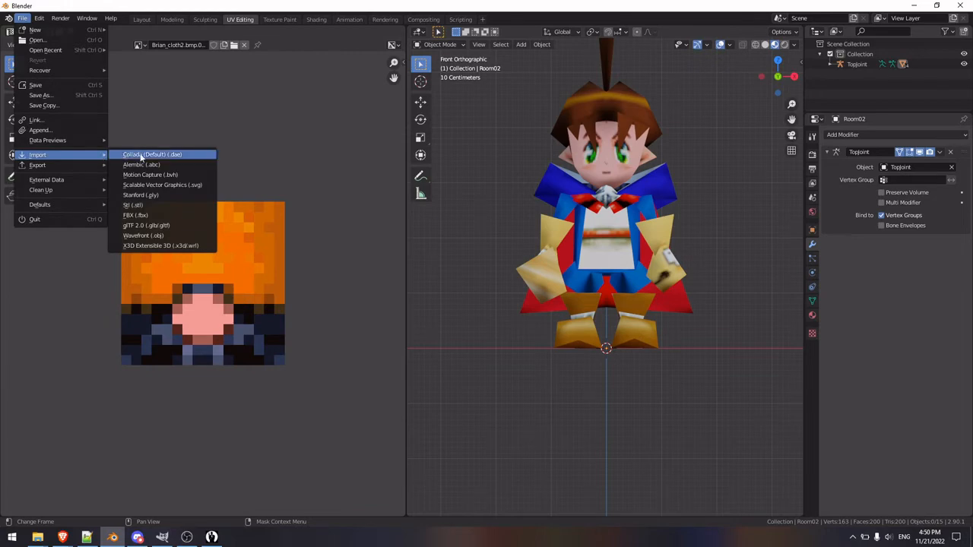
pyautogui.click(160, 216)
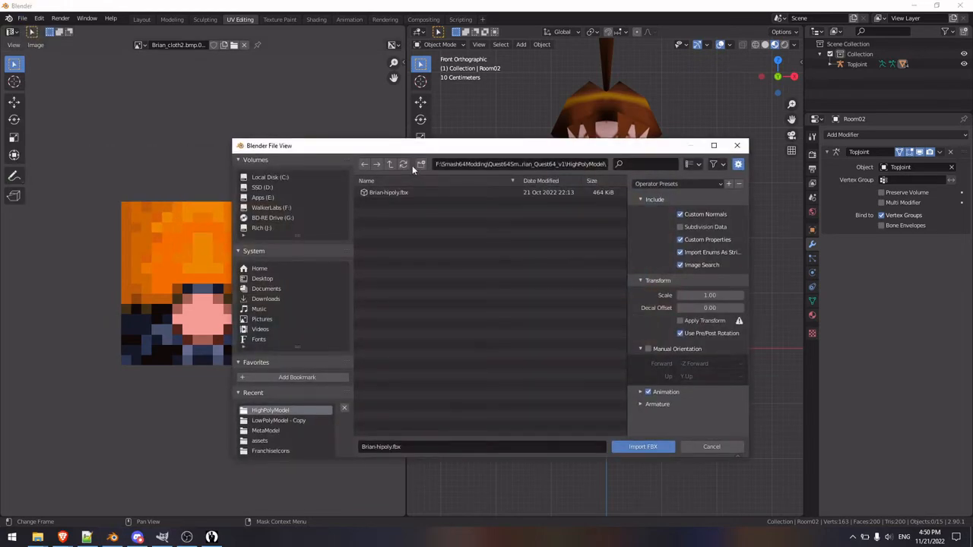
pyautogui.click(395, 191)
pyautogui.doubleClick(395, 190)
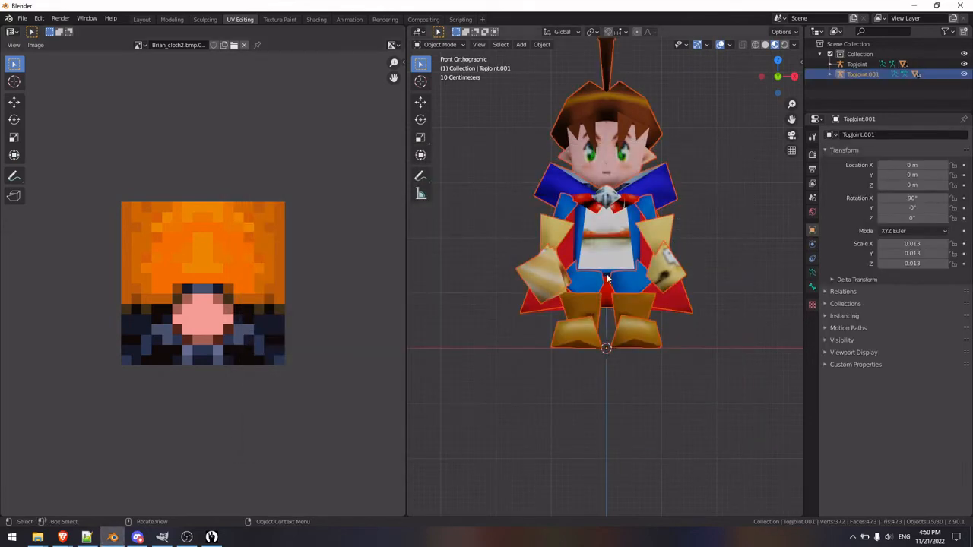
# Step: Move the imported high-poly character along the X axis to about -3.3 m, beside the low-poly one
pyautogui.press('g')
pyautogui.press('x')
pyautogui.click(424, 281)
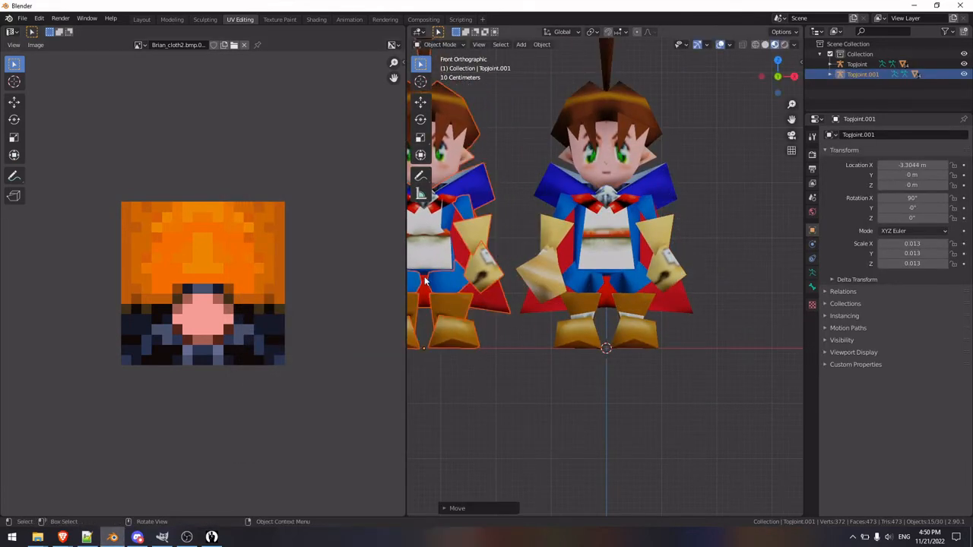
pyautogui.keyDown('shift'); pyautogui.moveTo(505, 358); pyautogui.dragTo(623, 379, button='middle'); pyautogui.keyUp('shift')
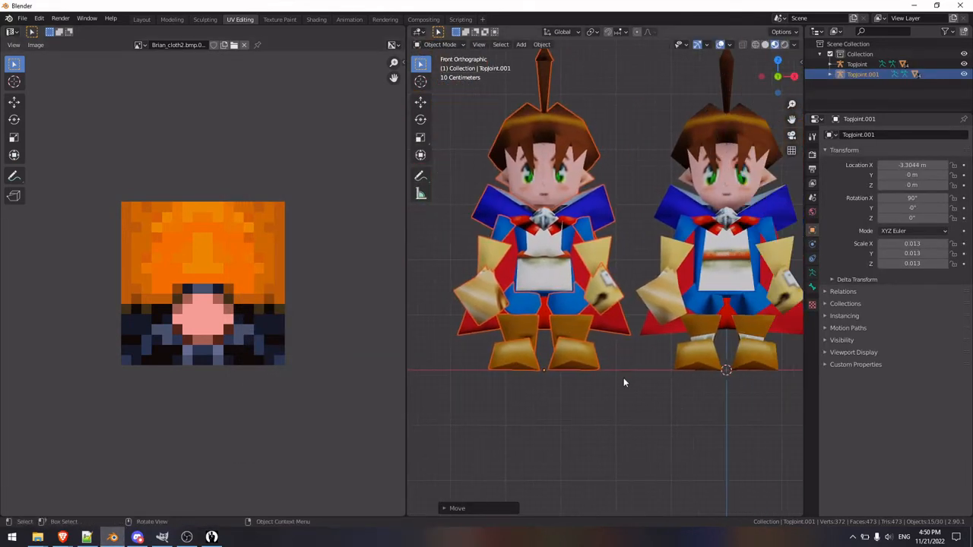
# Step: Move the high-poly character along the Y axis to about 3.9 m in the side view, and deselect it
pyautogui.press('KP_3')
pyautogui.press('g')
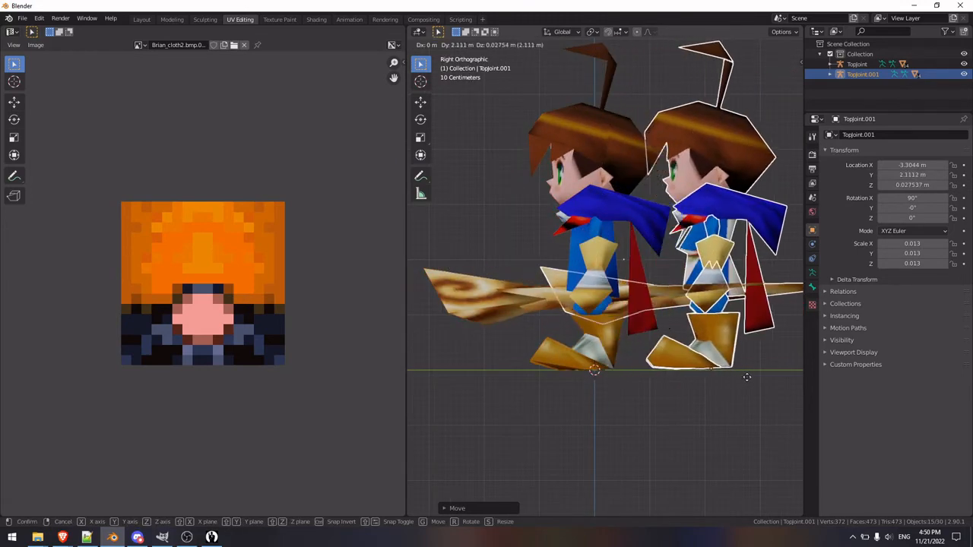
pyautogui.press('y')
pyautogui.click(444, 379)
pyautogui.scroll(-2, 673, 404)
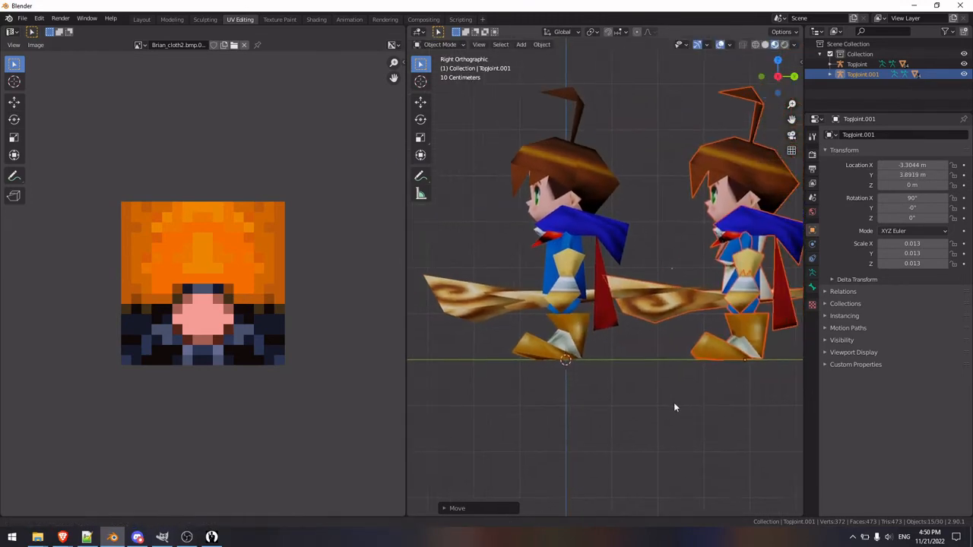
pyautogui.scroll(-1, 634, 396)
pyautogui.click(653, 434)
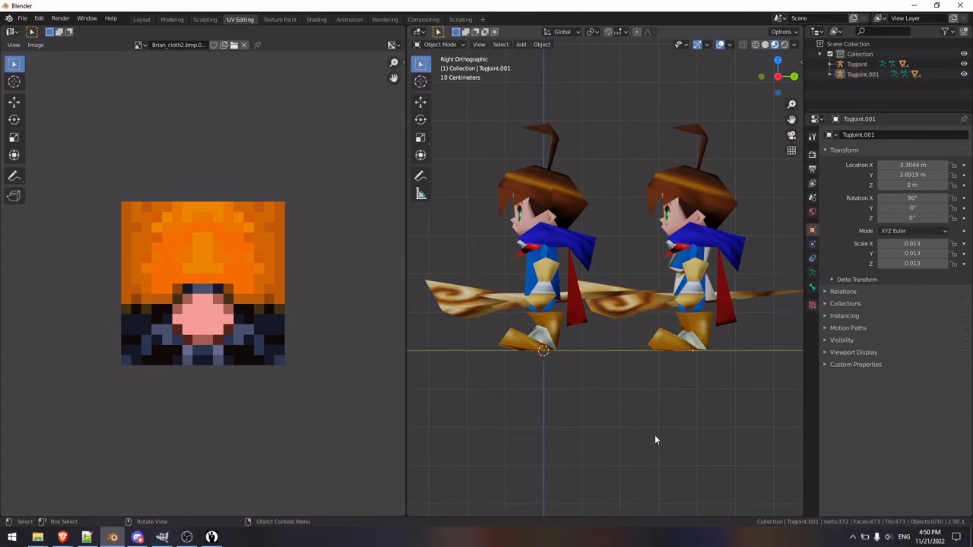
# Step: Compare the high-poly and low-poly characters from the front, from below and from the right side
pyautogui.press('KP_1')
pyautogui.scroll(2, 631, 389)
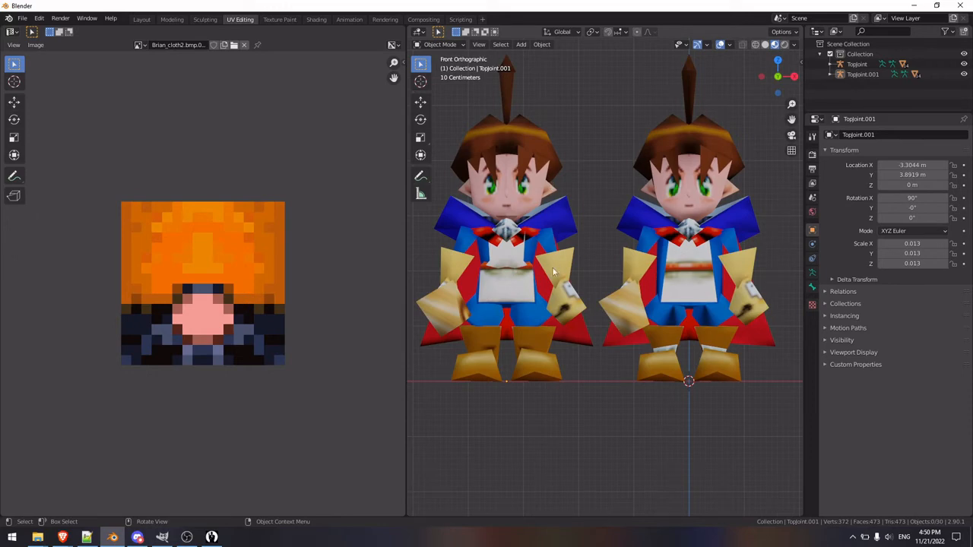
pyautogui.moveTo(614, 442); pyautogui.dragTo(637, 359, button='middle')
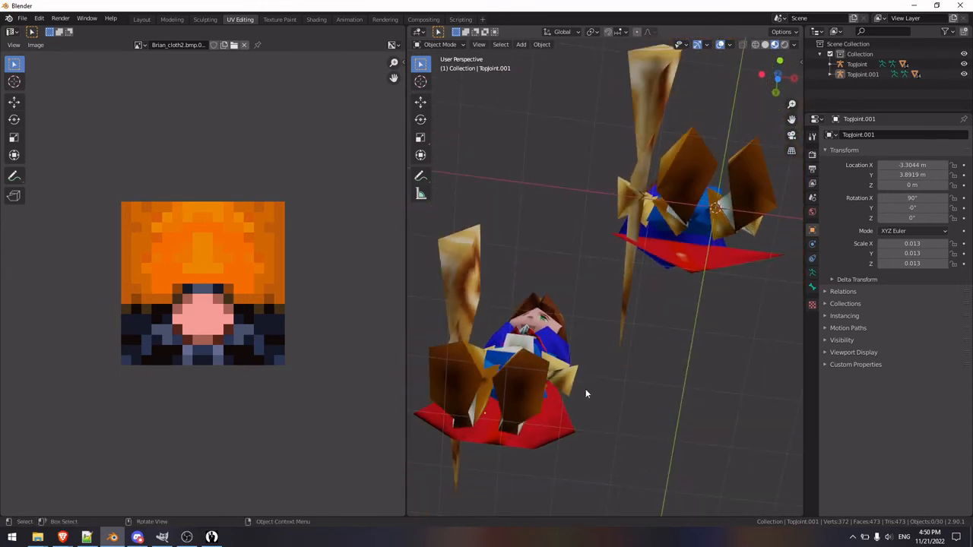
pyautogui.press('KP_1')
pyautogui.press('KP_3')
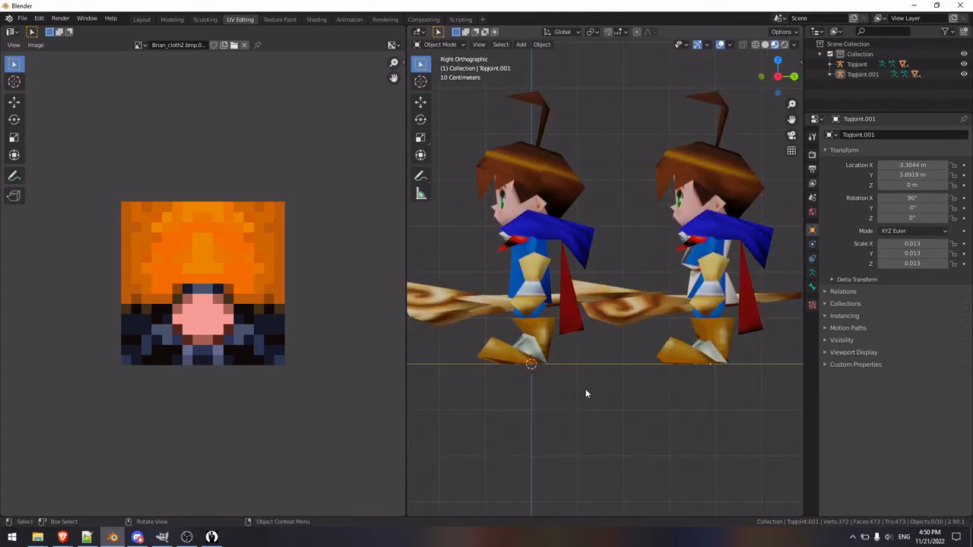
pyautogui.scroll(-1, 617, 388)
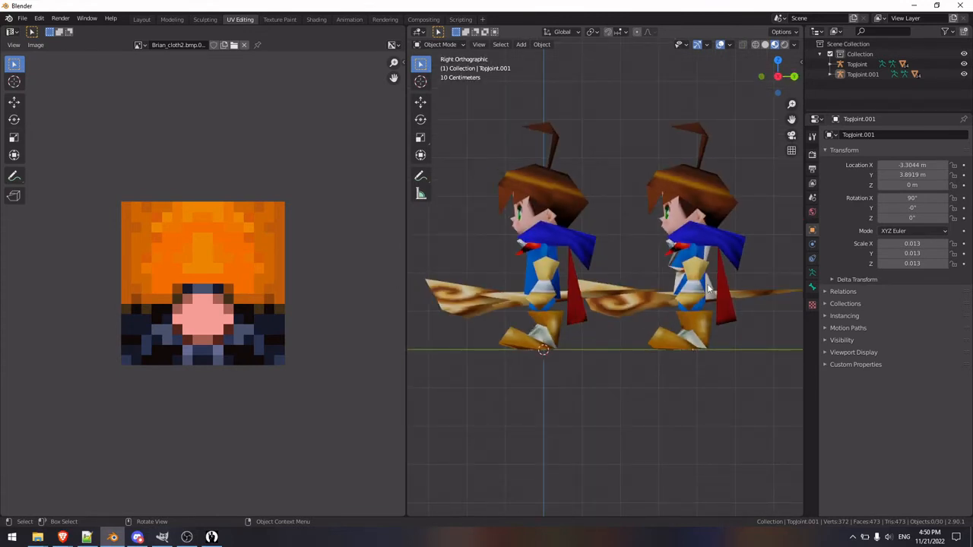
pyautogui.press('KP_1')
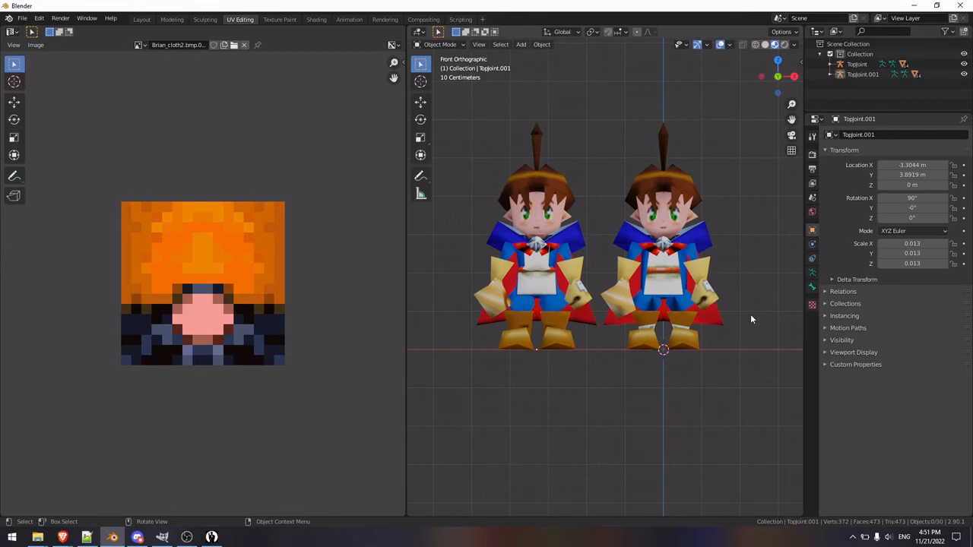
# Step: Delete the imported high-poly character's TopJoint.001 armature together with its whole hierarchy
pyautogui.moveTo(750, 319); pyautogui.dragTo(636, 324, button='middle')
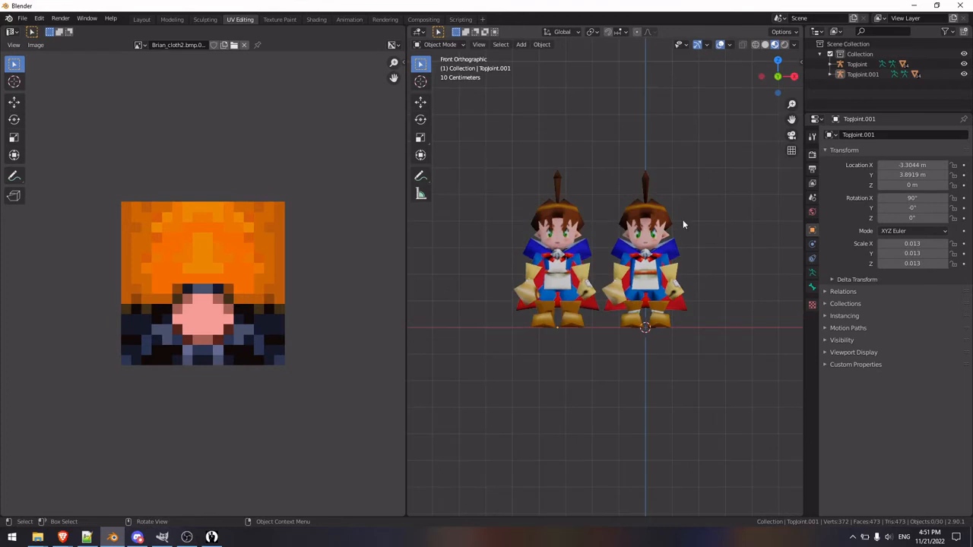
pyautogui.rightClick(861, 73)
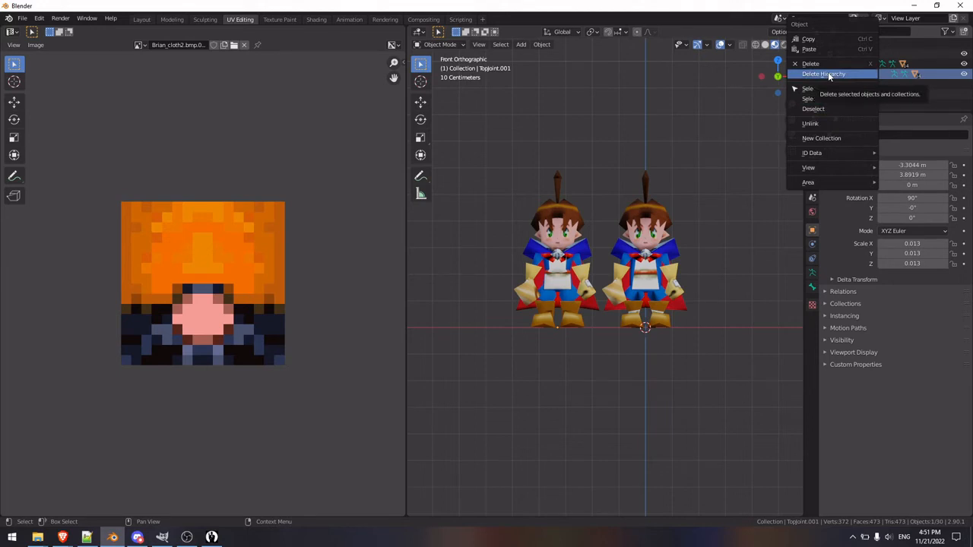
pyautogui.click(828, 71)
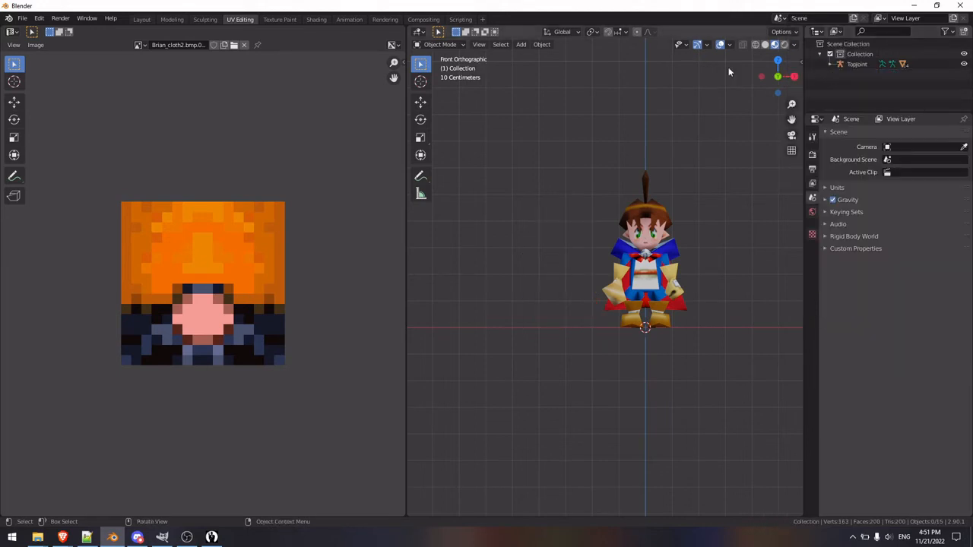
# Step: Review the FBX export's transform and armature settings for the LowPolyModel - Copy folder, and cancel the export
pyautogui.click(23, 17)
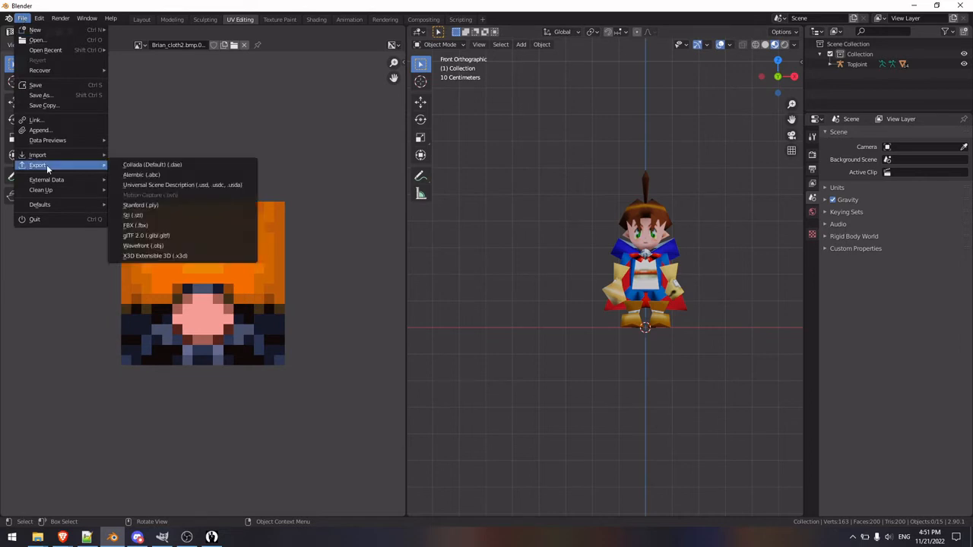
pyautogui.moveTo(61, 166)
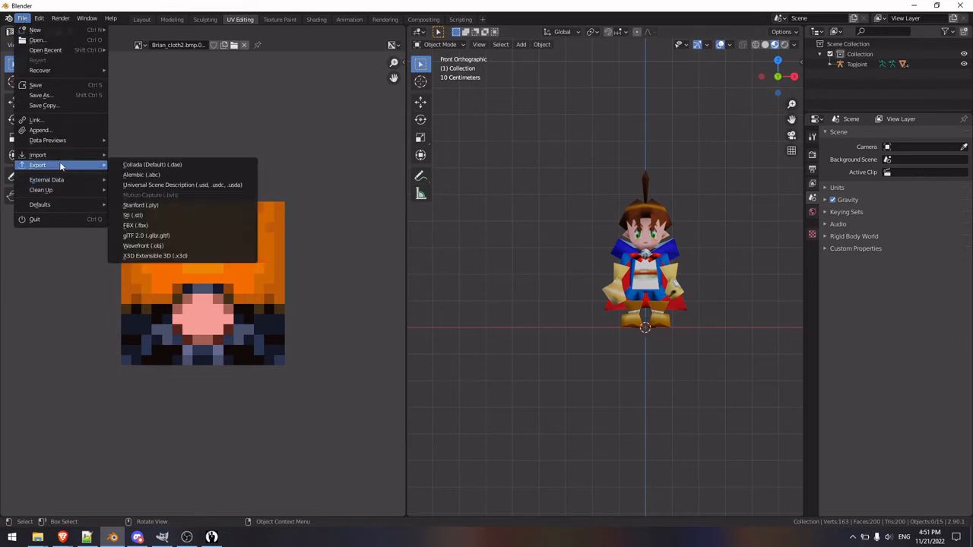
pyautogui.click(177, 225)
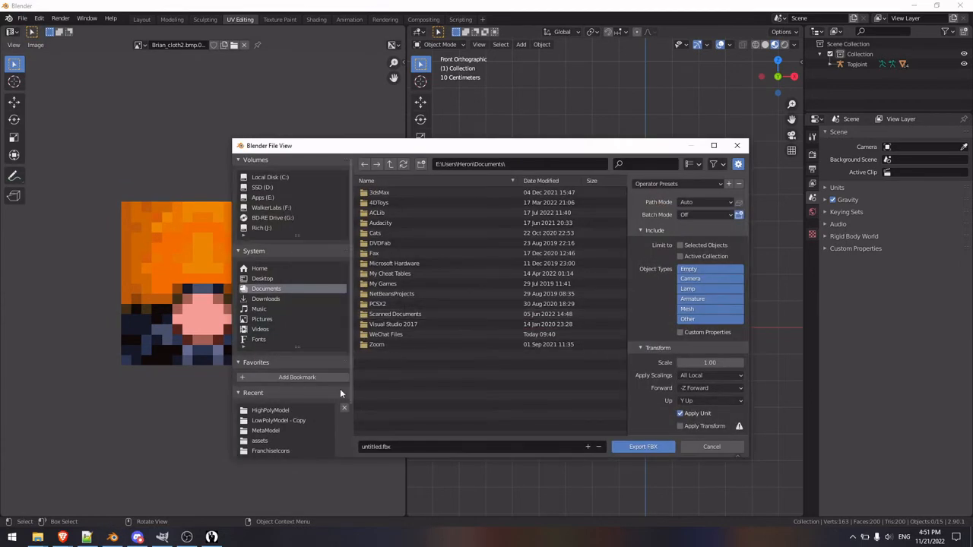
pyautogui.click(280, 419)
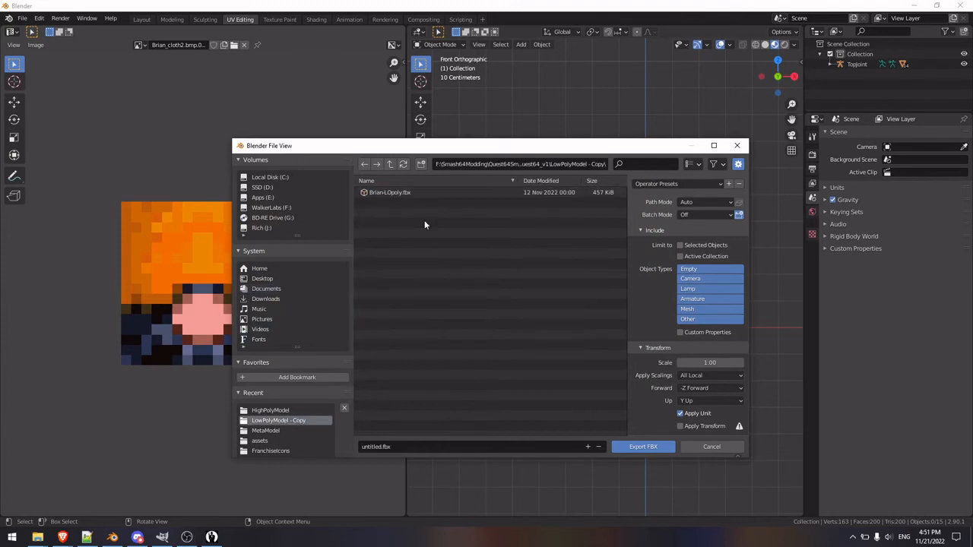
pyautogui.scroll(-2, 649, 427)
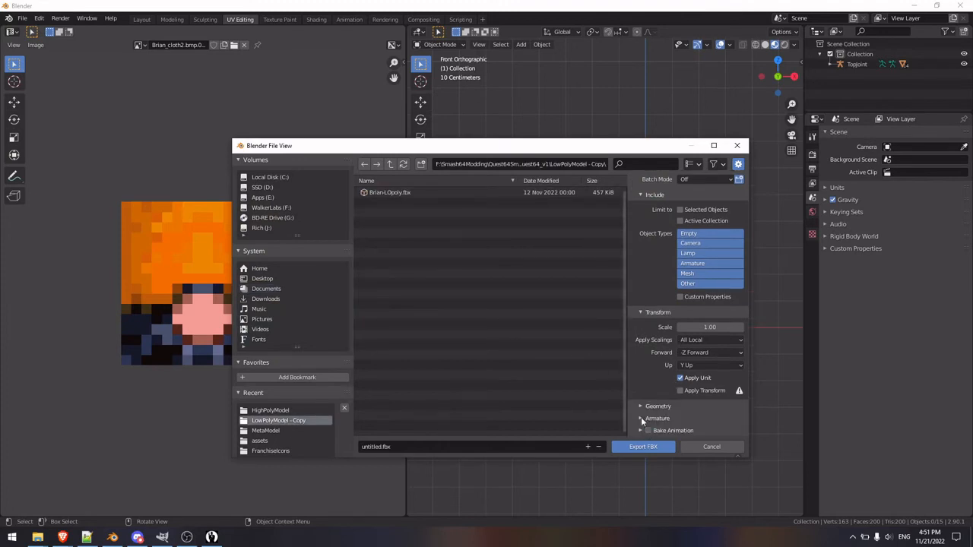
pyautogui.click(642, 419)
pyautogui.scroll(-3, 651, 415)
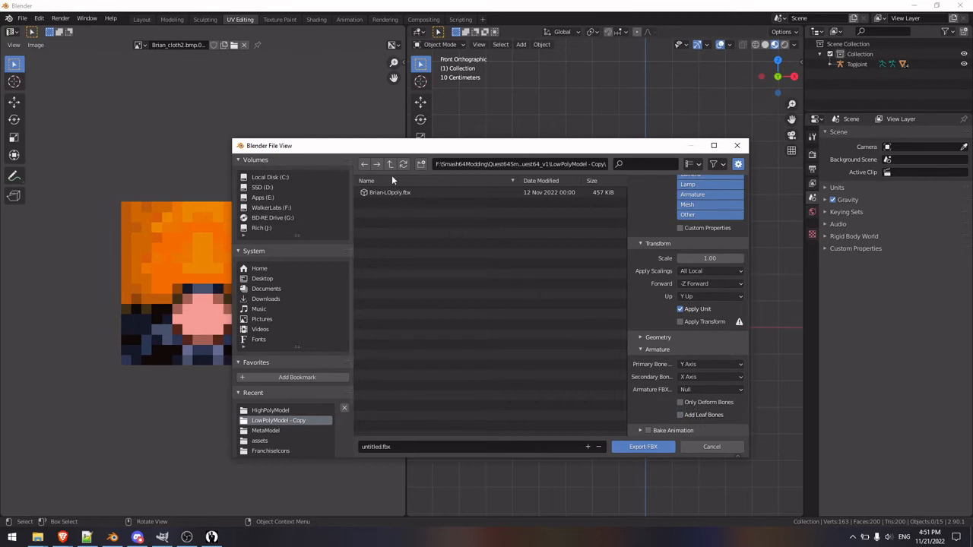
pyautogui.click(698, 449)
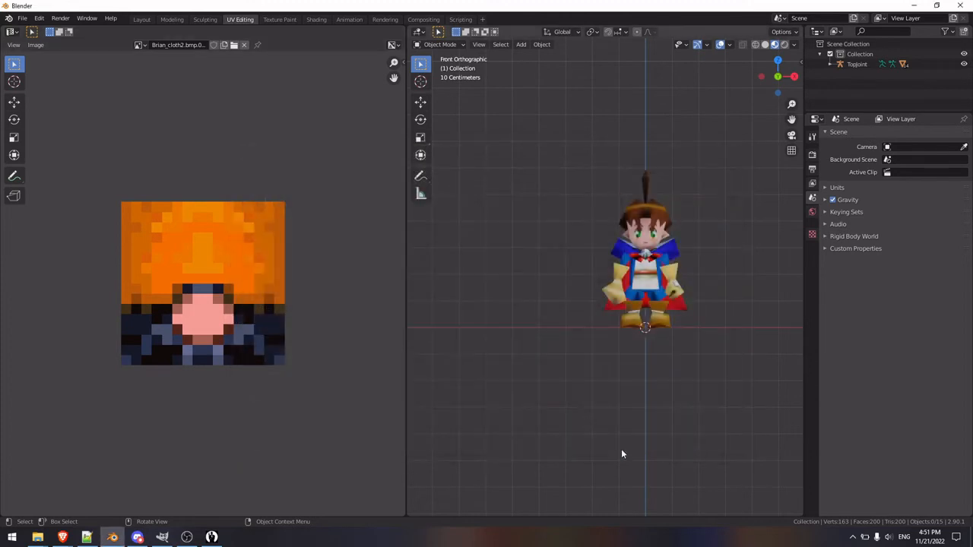
# Step: Switch to the Super Smash Bros. Setup Editor, open its Model Editor and load the Ness Character for editing
pyautogui.click(212, 538)
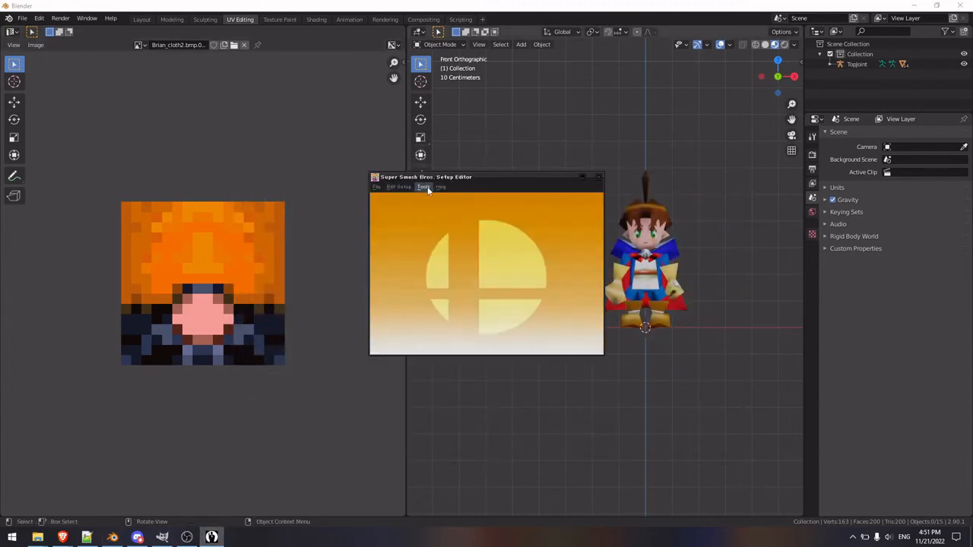
pyautogui.click(424, 187)
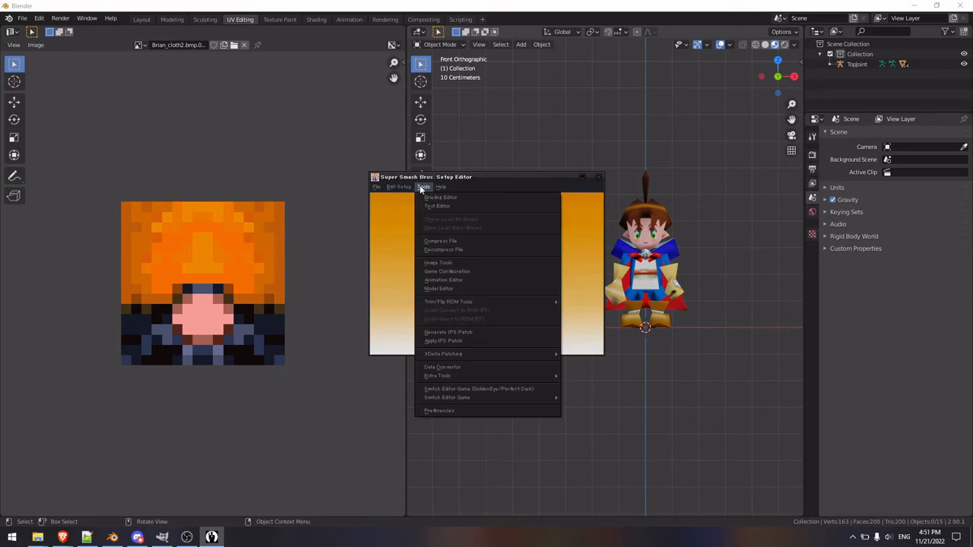
pyautogui.click(457, 288)
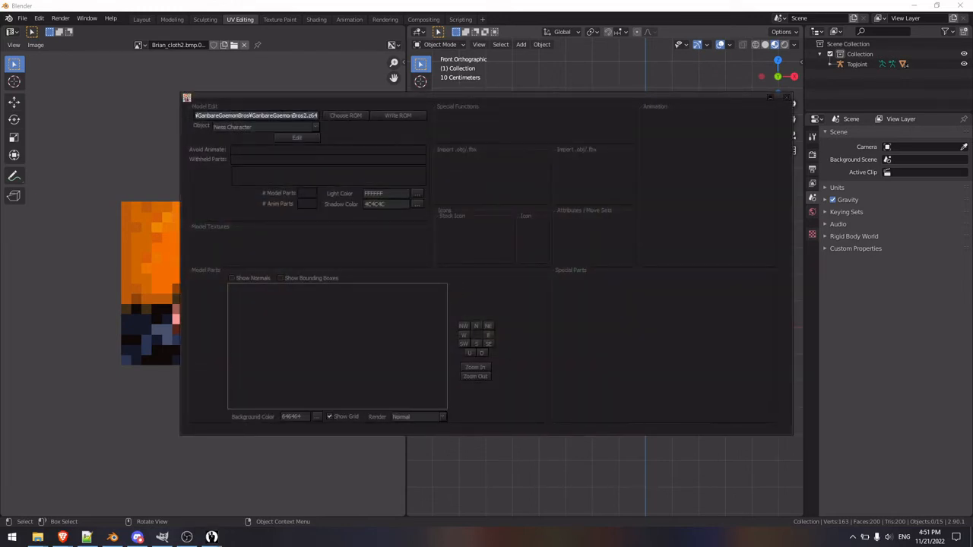
pyautogui.click(298, 139)
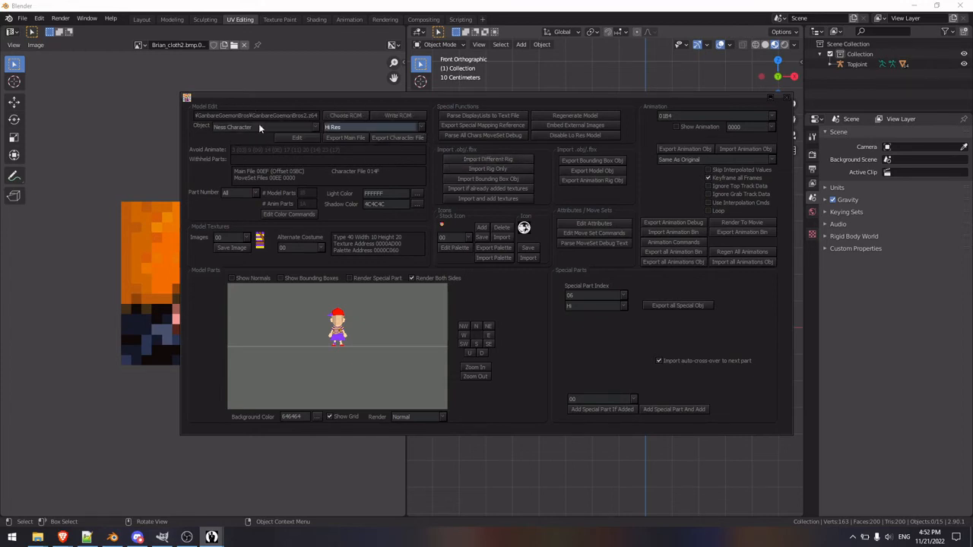
# Step: Import the high-poly FBX model from the HighPolyModel folder with its textures as Ness's Hi Res model, and recalculate the normals
pyautogui.click(421, 128)
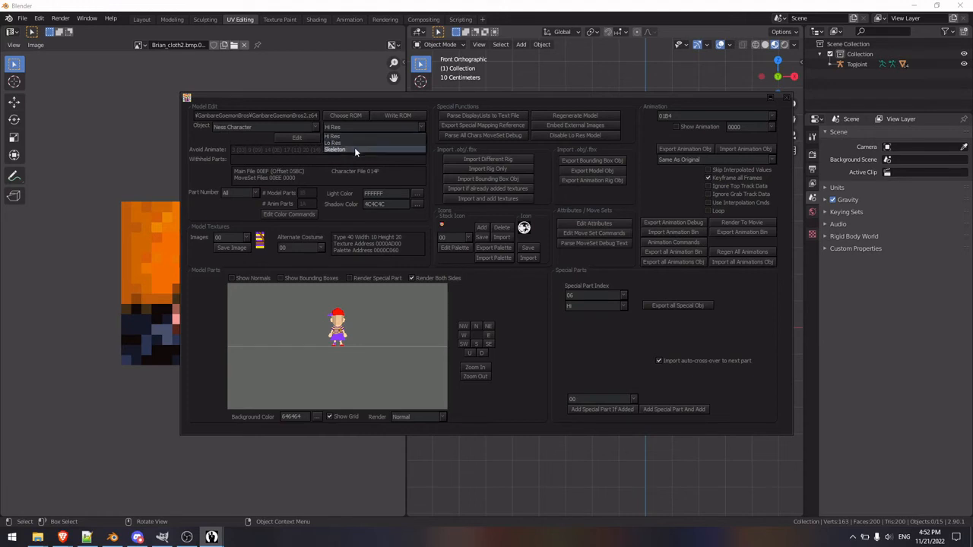
pyautogui.click(417, 134)
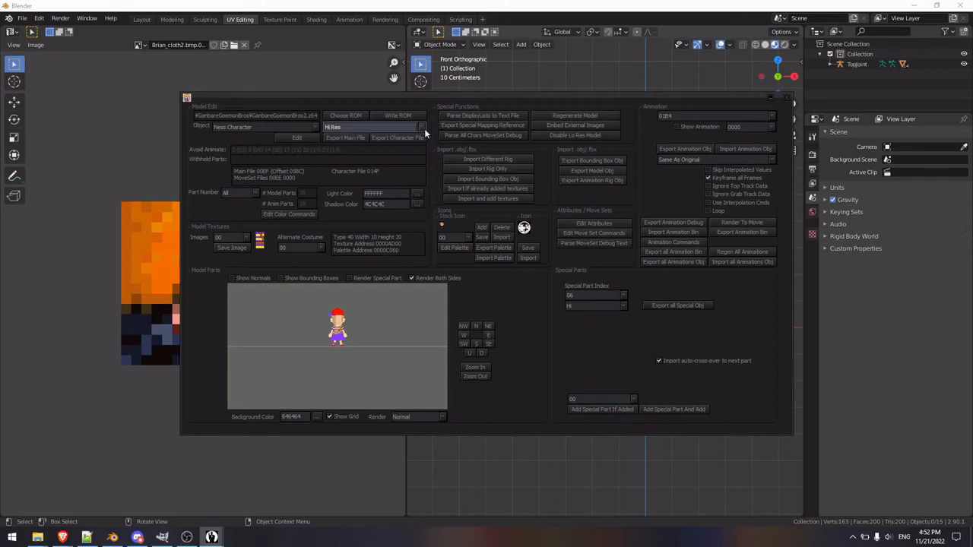
pyautogui.click(484, 199)
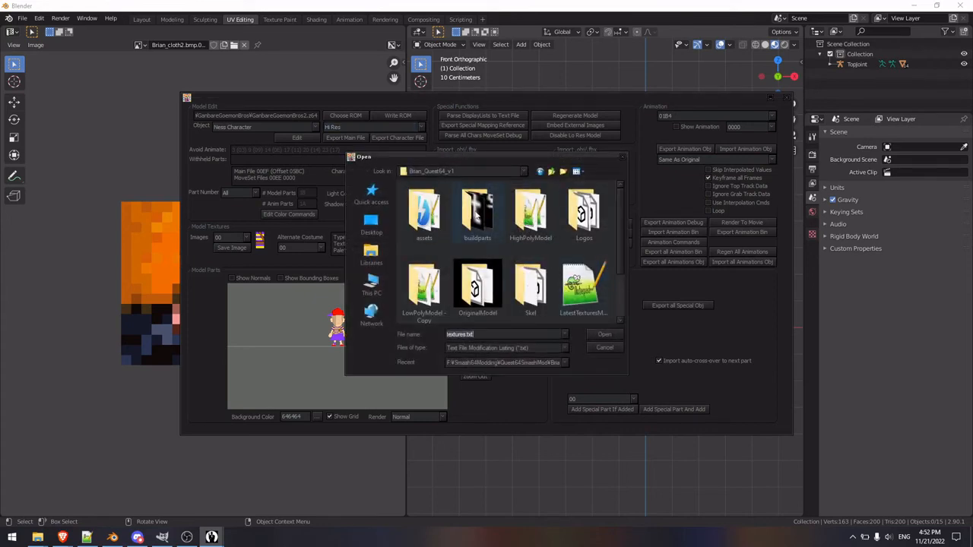
pyautogui.scroll(-1, 545, 240)
pyautogui.scroll(1, 523, 245)
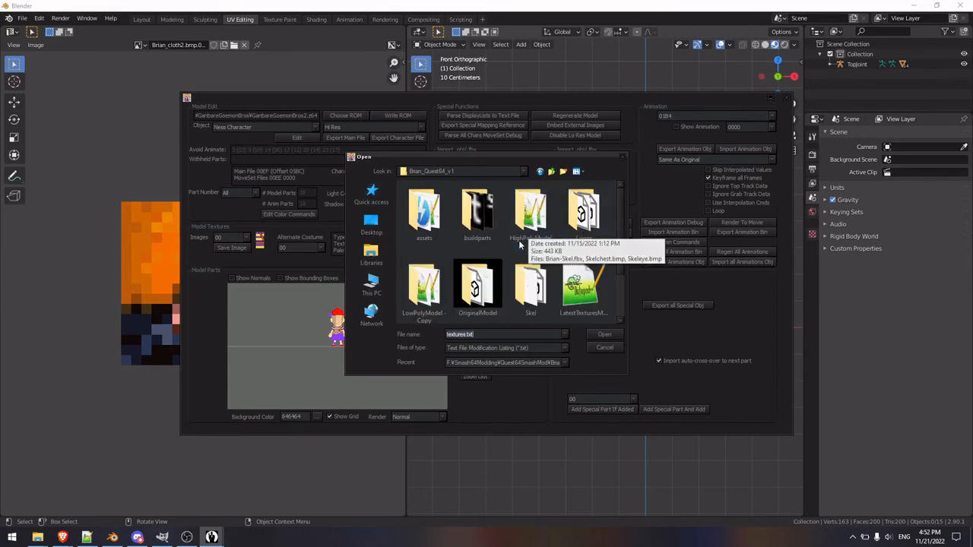
pyautogui.doubleClick(541, 222)
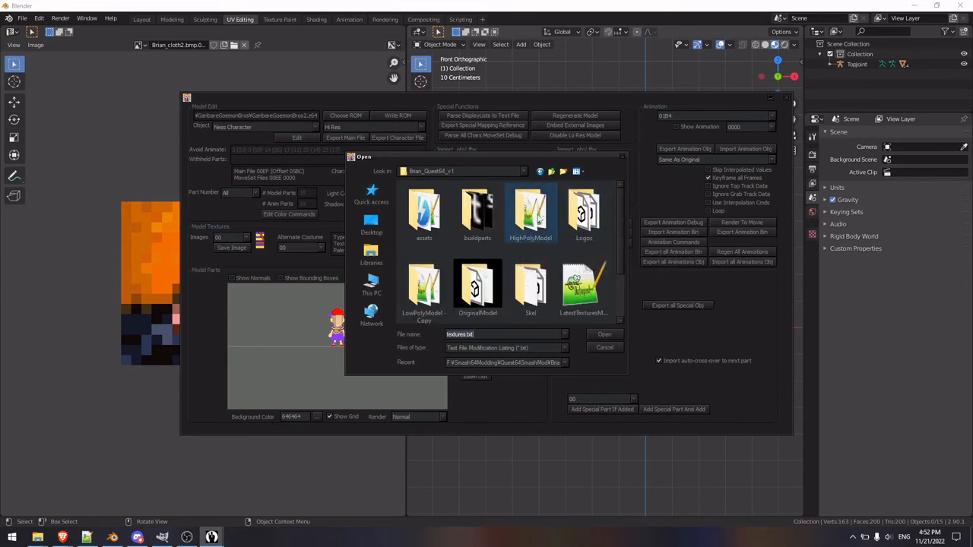
pyautogui.doubleClick(425, 282)
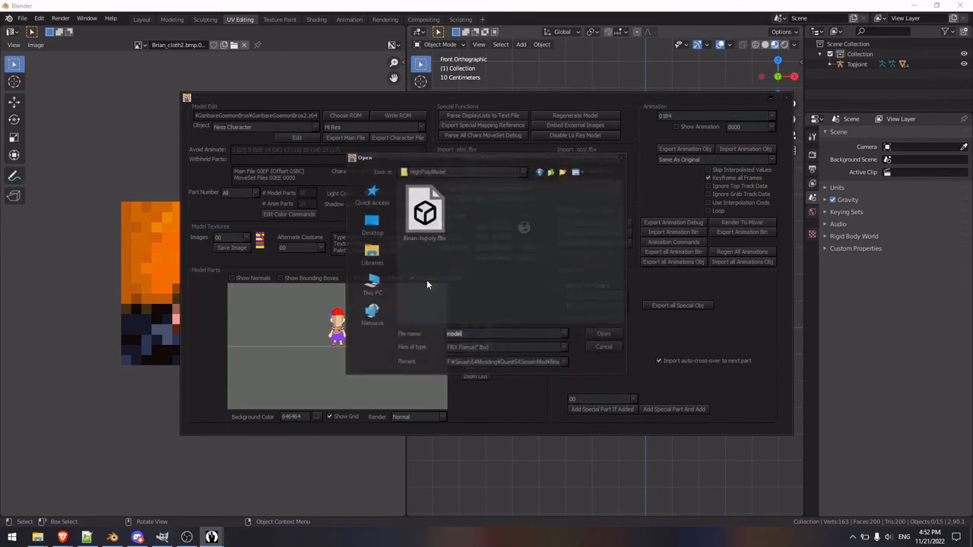
pyautogui.doubleClick(576, 207)
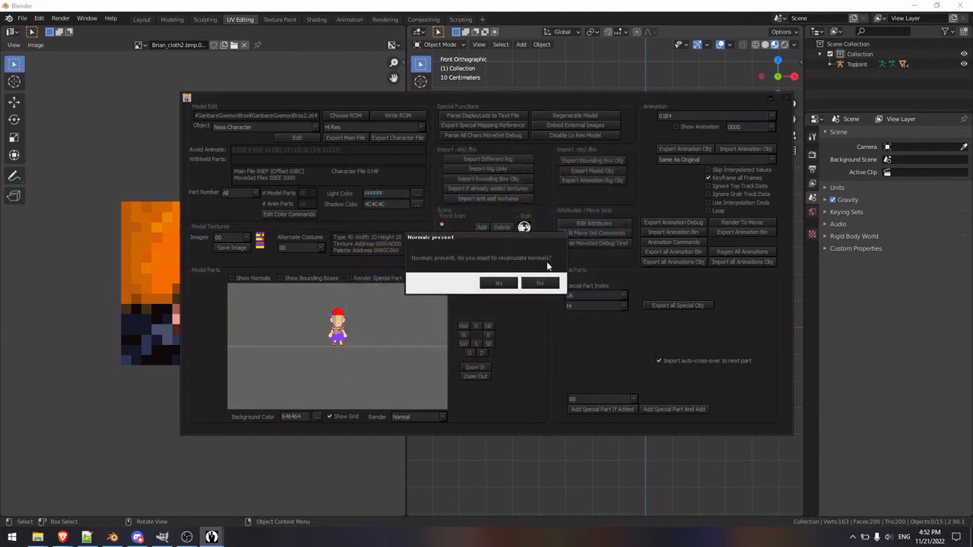
pyautogui.click(498, 283)
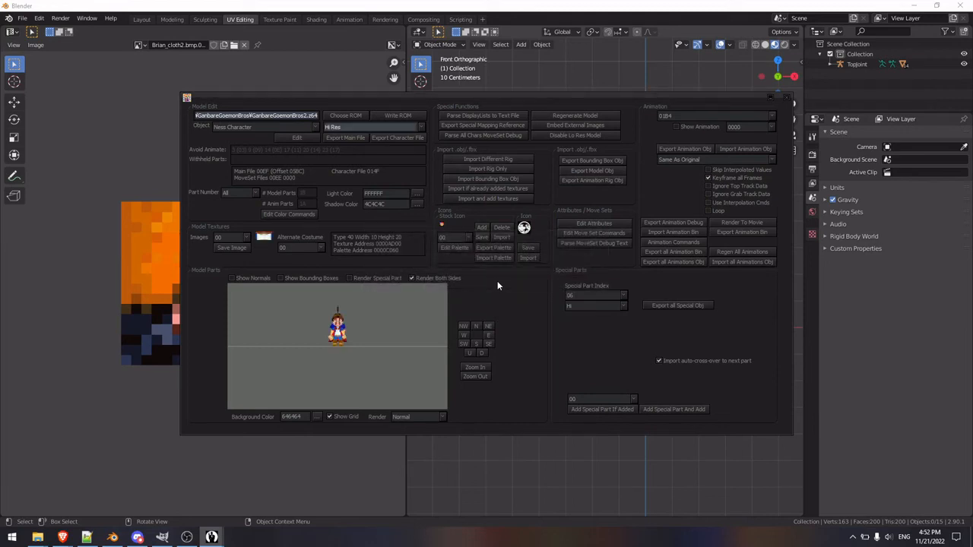
# Step: Import the FBX from LowPolyModel - Copy with SpecialTextures.txt as Ness's Lo Res model, and recalculate the normals
pyautogui.click(405, 129)
pyautogui.click(378, 141)
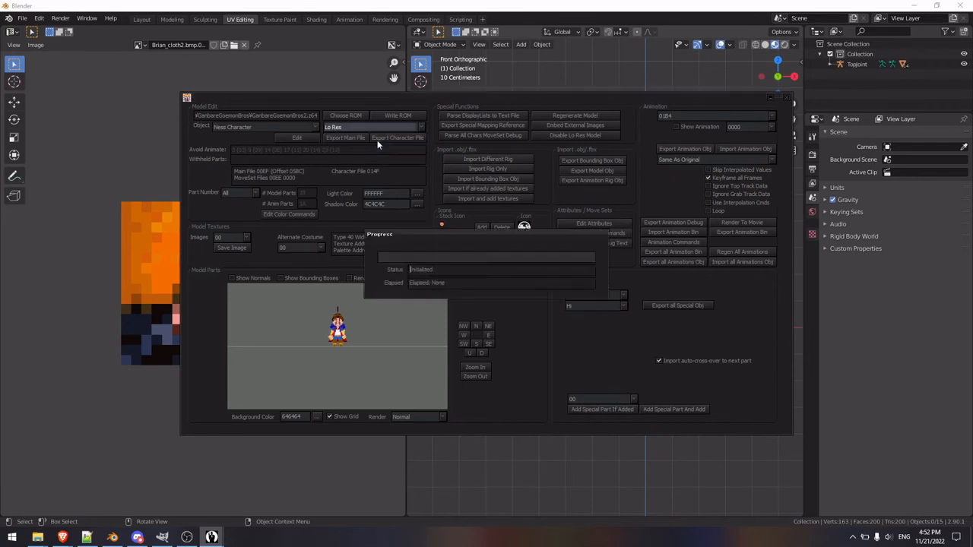
pyautogui.click(491, 199)
pyautogui.click(423, 299)
pyautogui.doubleClick(423, 298)
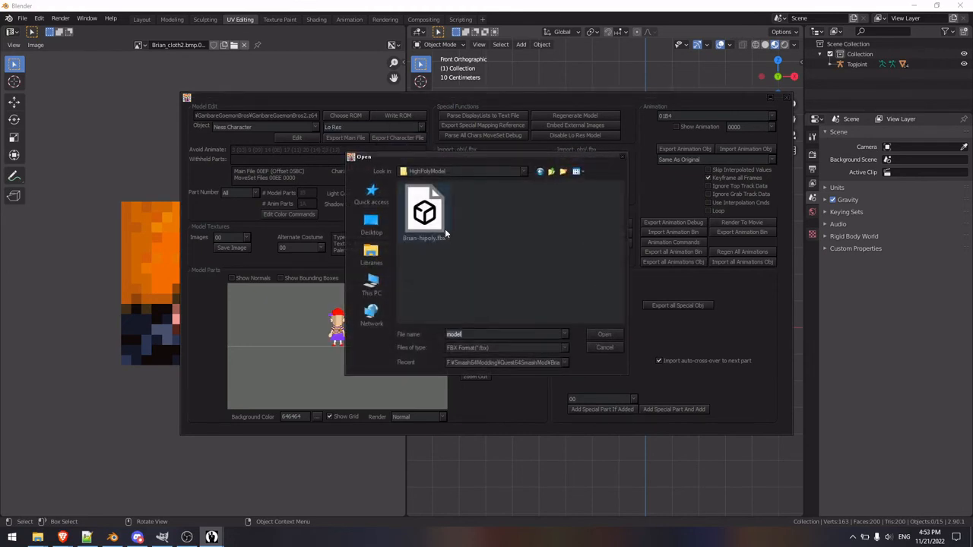
pyautogui.click(554, 171)
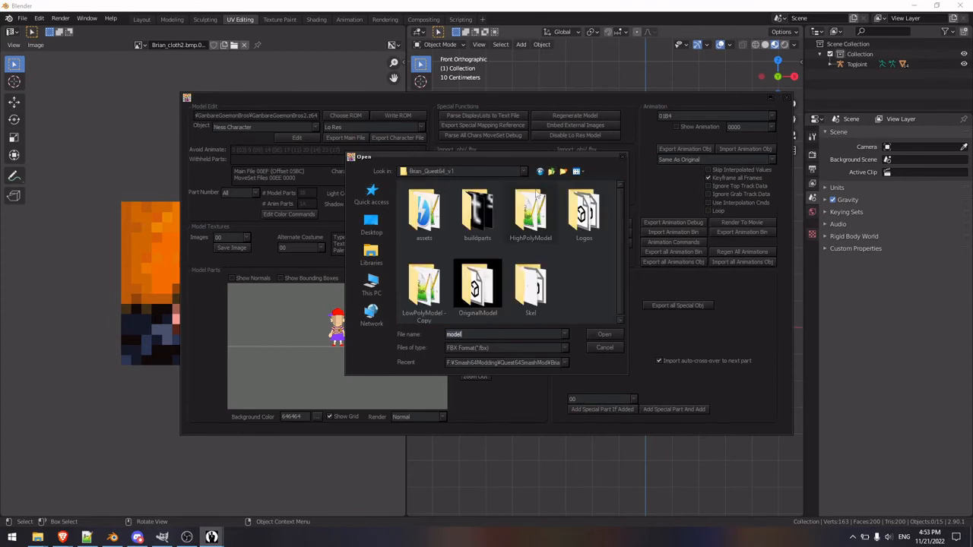
pyautogui.doubleClick(423, 287)
pyautogui.doubleClick(426, 214)
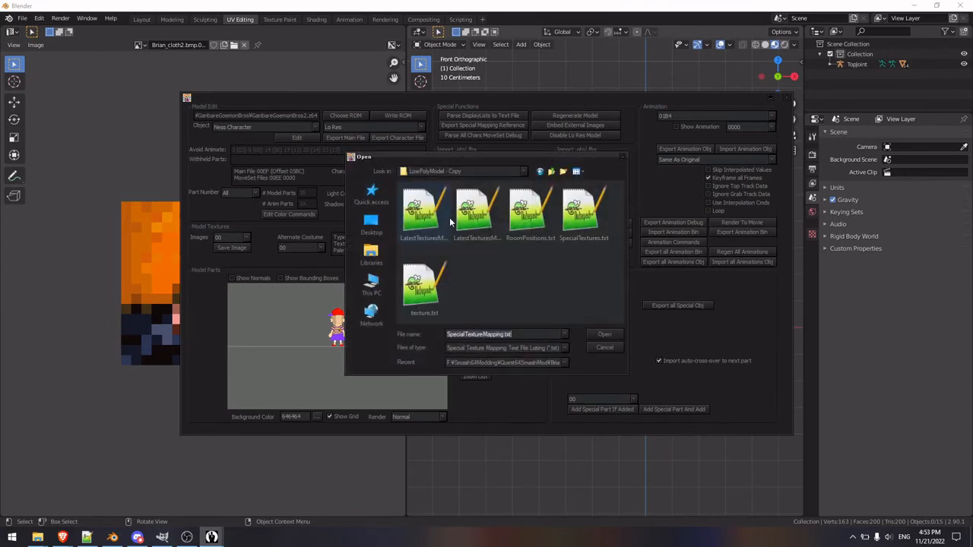
pyautogui.doubleClick(584, 211)
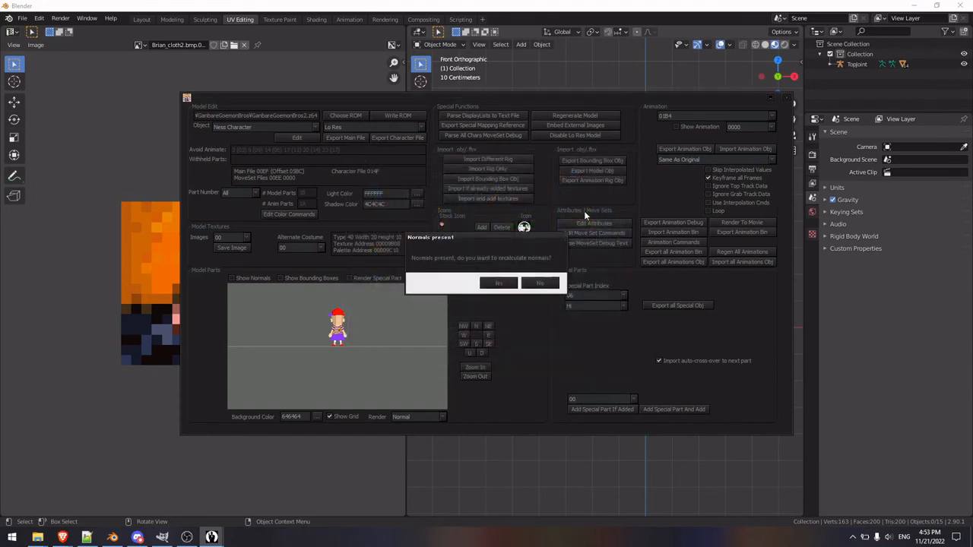
pyautogui.click(502, 280)
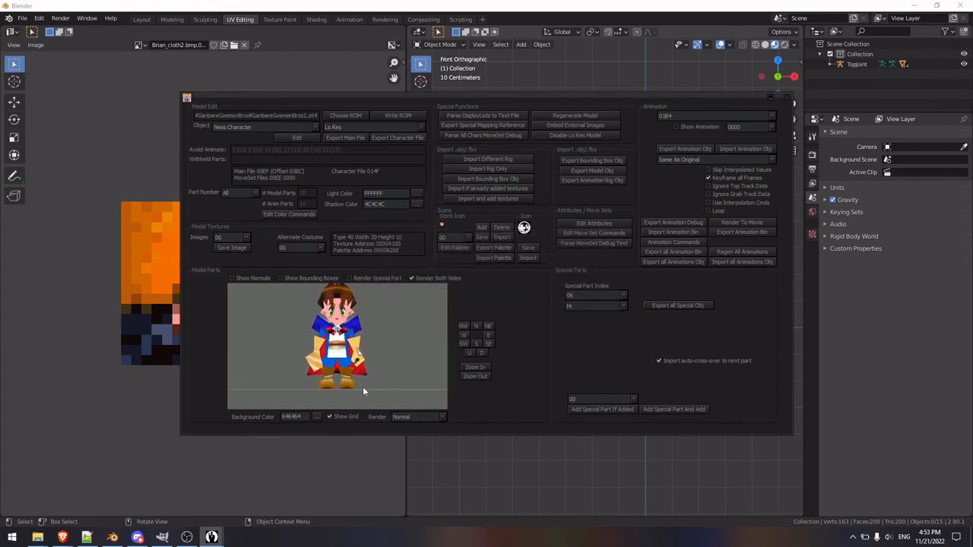
# Step: Write the modified ROM over SSBMod_30-10-22.z64 in the Brian_Quest64_v1 folder
pyautogui.click(397, 116)
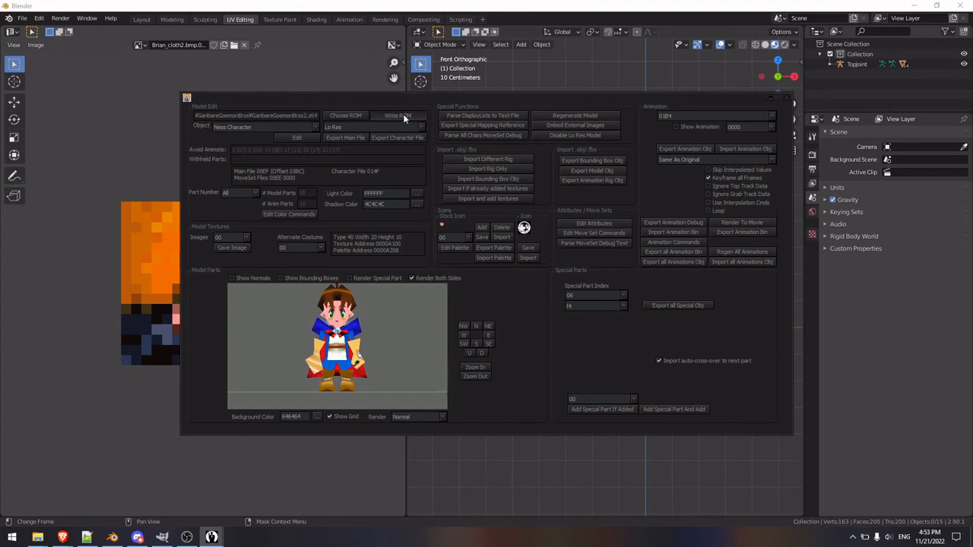
pyautogui.click(552, 172)
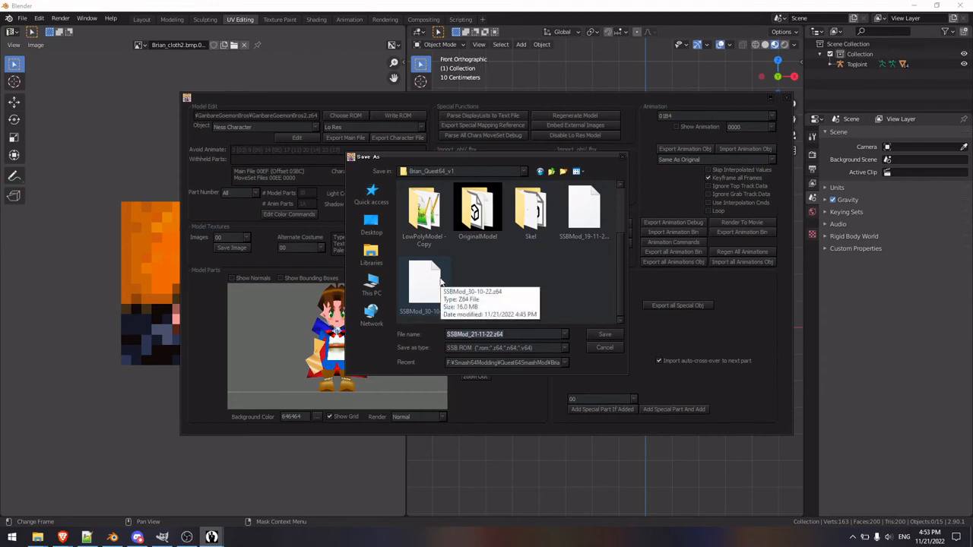
pyautogui.click(440, 281)
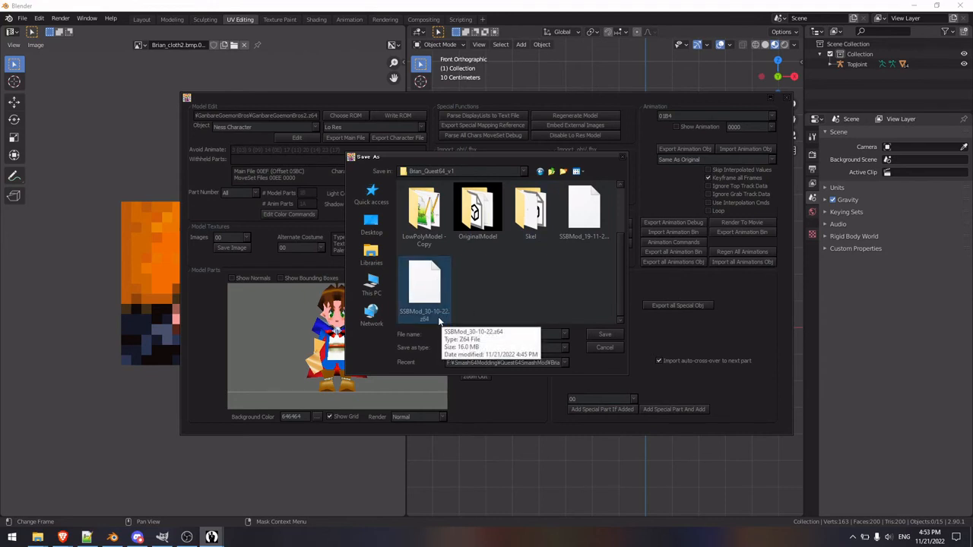
pyautogui.click(605, 336)
pyautogui.click(510, 264)
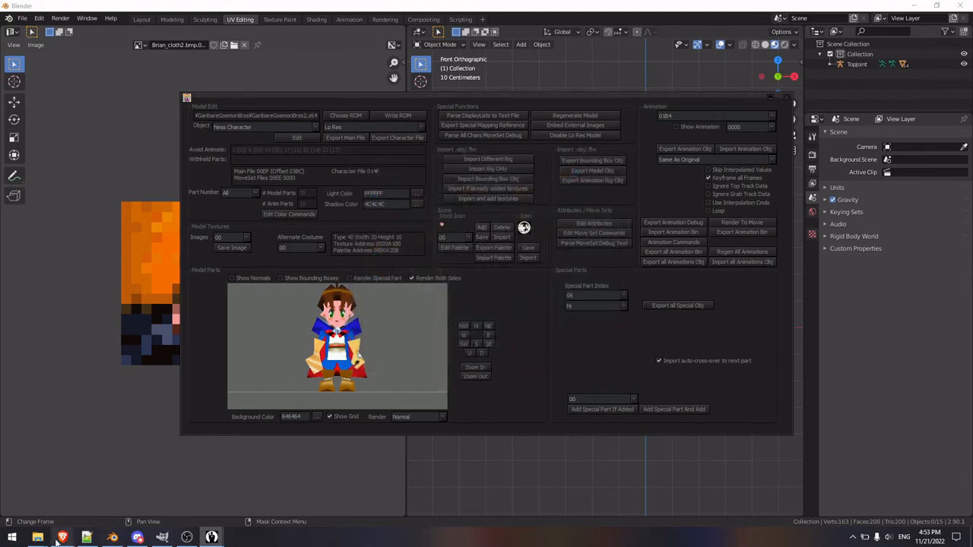
# Step: Launch Project64 from its EmuCR-Project64 folder and load the recent ROM SSBMod_30-10-22.z64 from Brian_Quest64_v1
pyautogui.moveTo(40, 540)
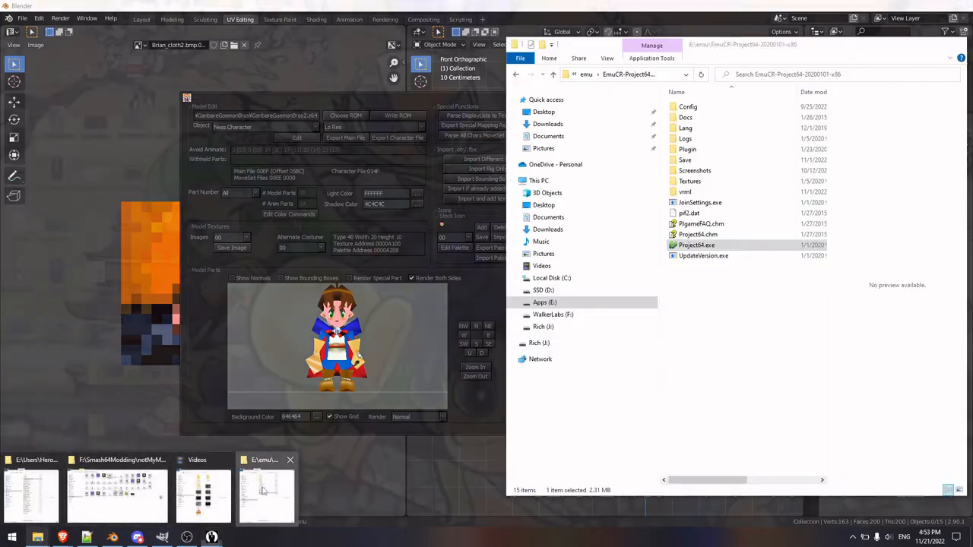
pyautogui.click(270, 494)
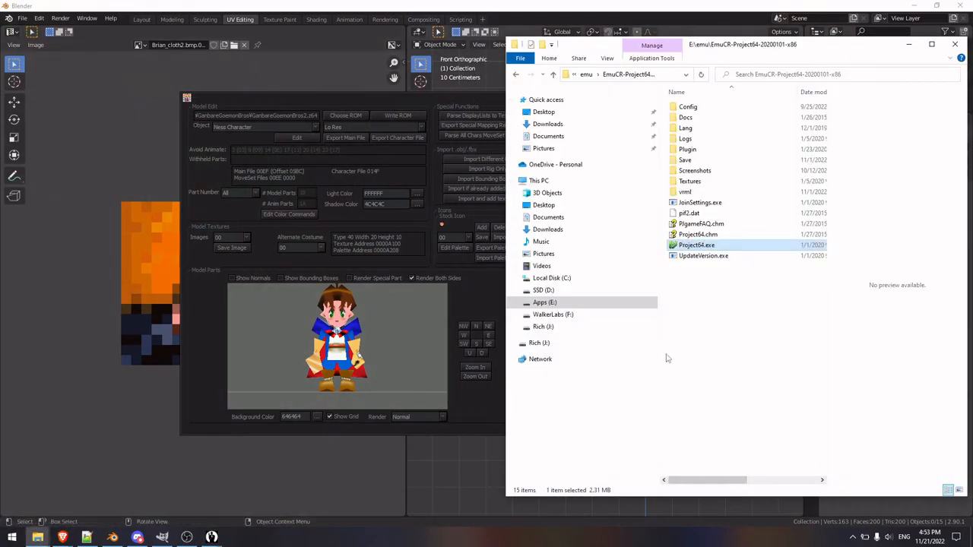
pyautogui.doubleClick(686, 246)
pyautogui.click(181, 94)
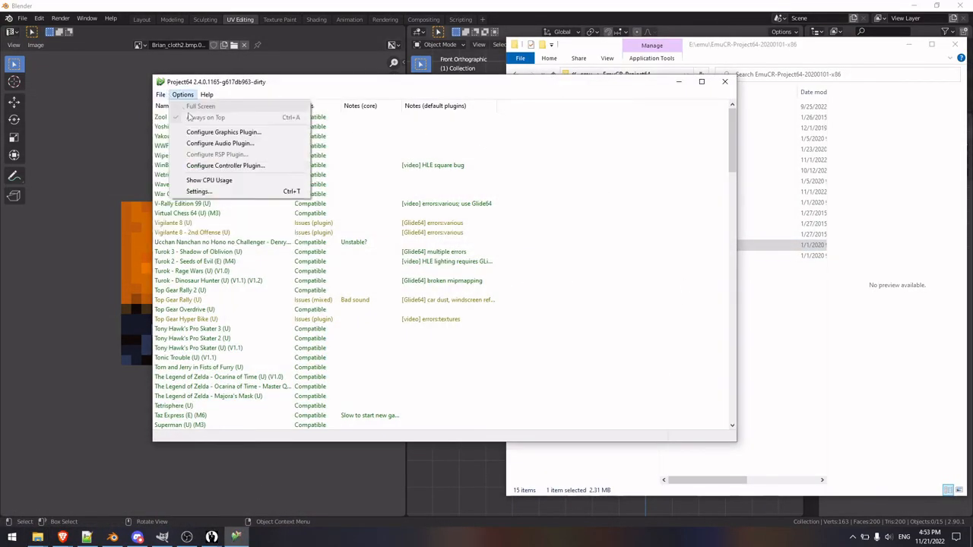
pyautogui.moveTo(161, 95)
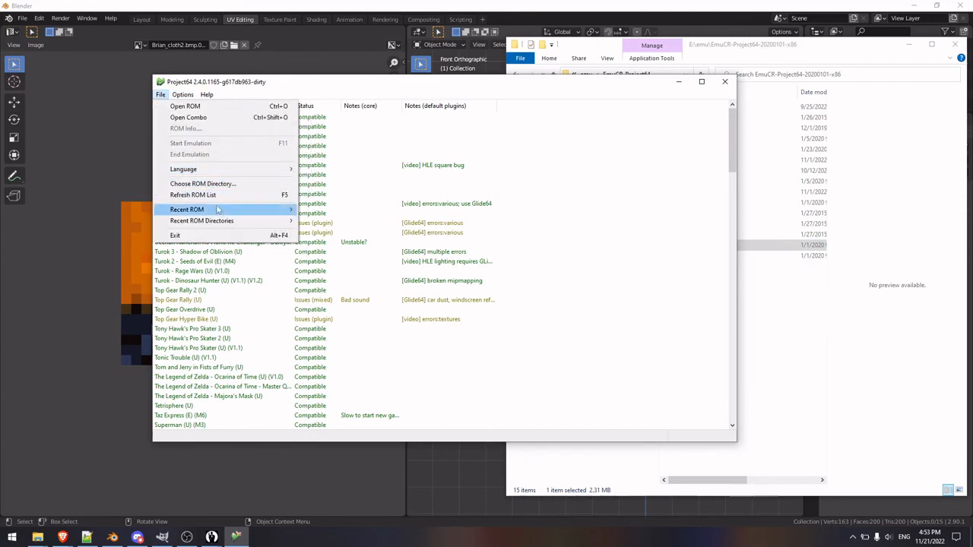
pyautogui.moveTo(218, 209)
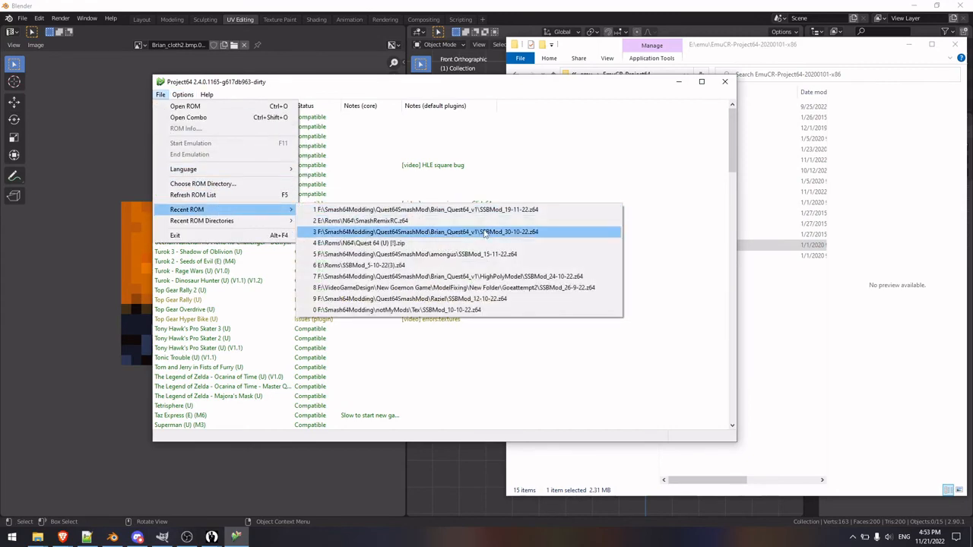
pyautogui.click(484, 234)
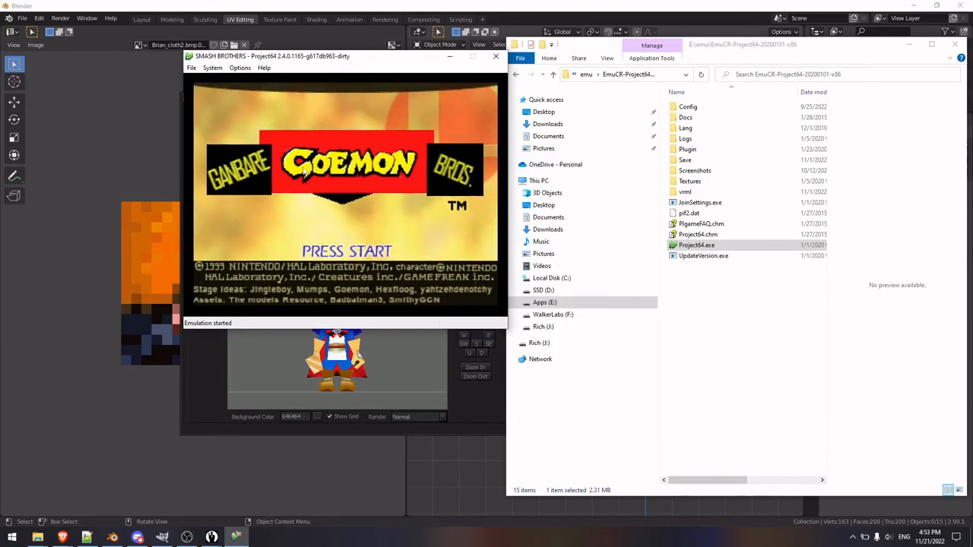
# Step: Enter the game's VS Mode and set the rule to Stock with 1 stock
pyautogui.press('Return')
pyautogui.press('Down')
pyautogui.press('x')
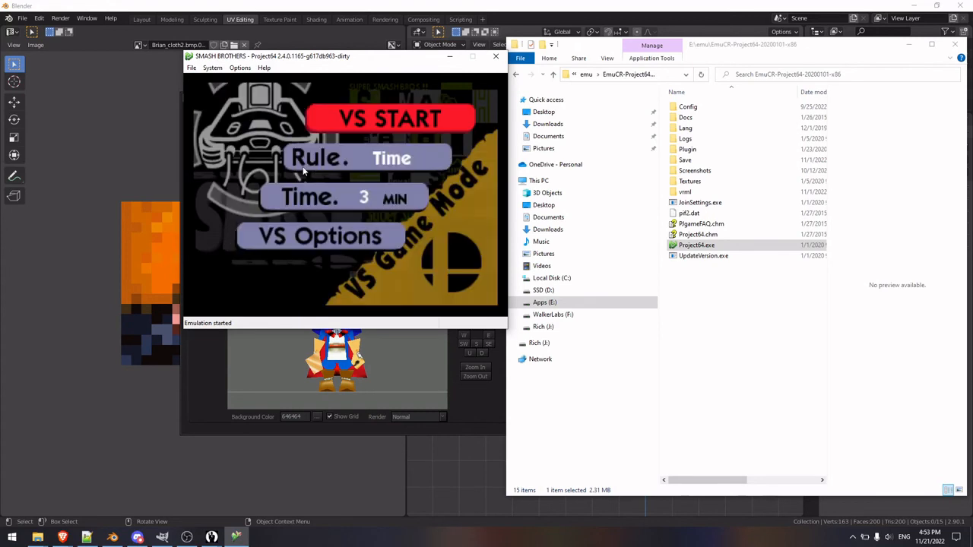
pyautogui.press('Down')
pyautogui.press('Down')
pyautogui.press('Up')
pyautogui.press('Right')
pyautogui.press('Down')
pyautogui.press('Left')
pyautogui.press('Left')
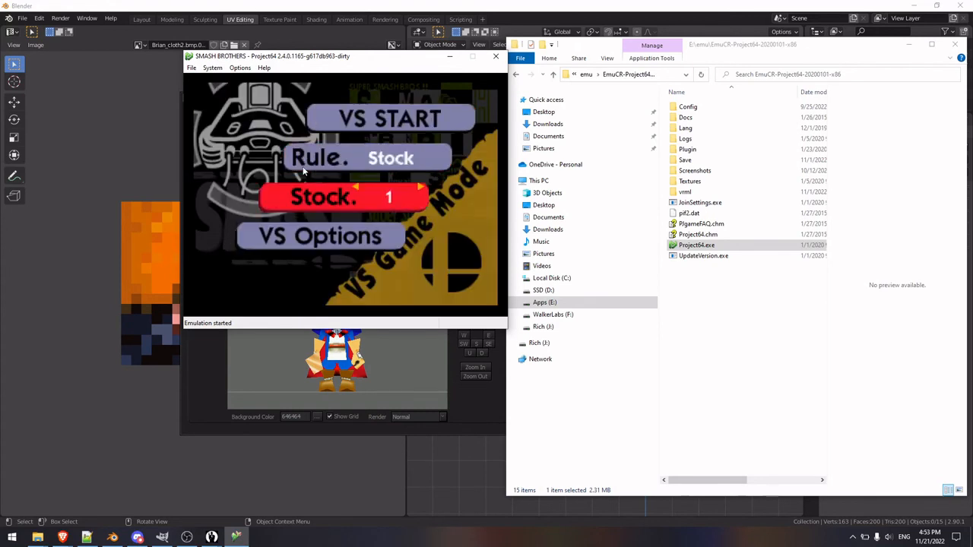
pyautogui.press('Up')
pyautogui.press('Up')
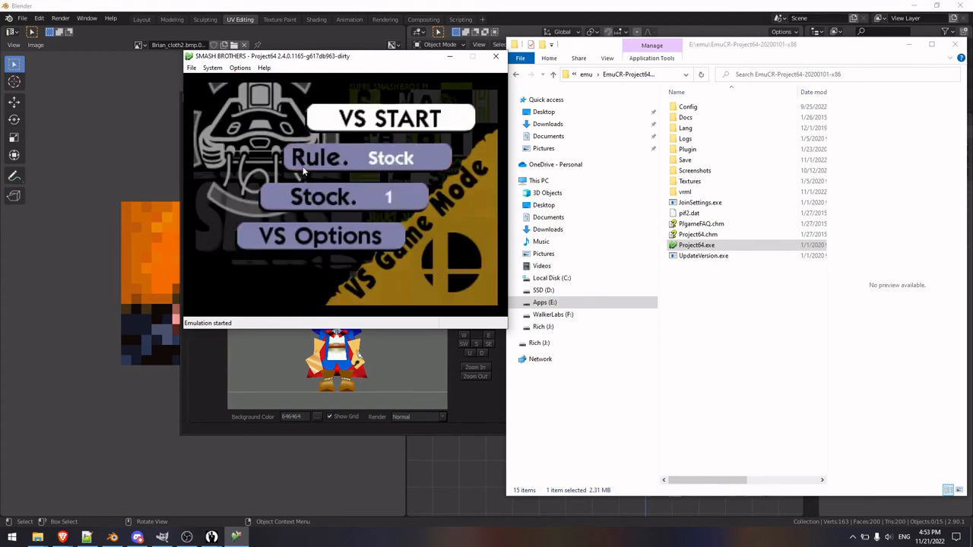
# Step: Start the VS setup with Ness as player 1 and turn the remaining three slots into computer players
pyautogui.press('x')
pyautogui.press('x')
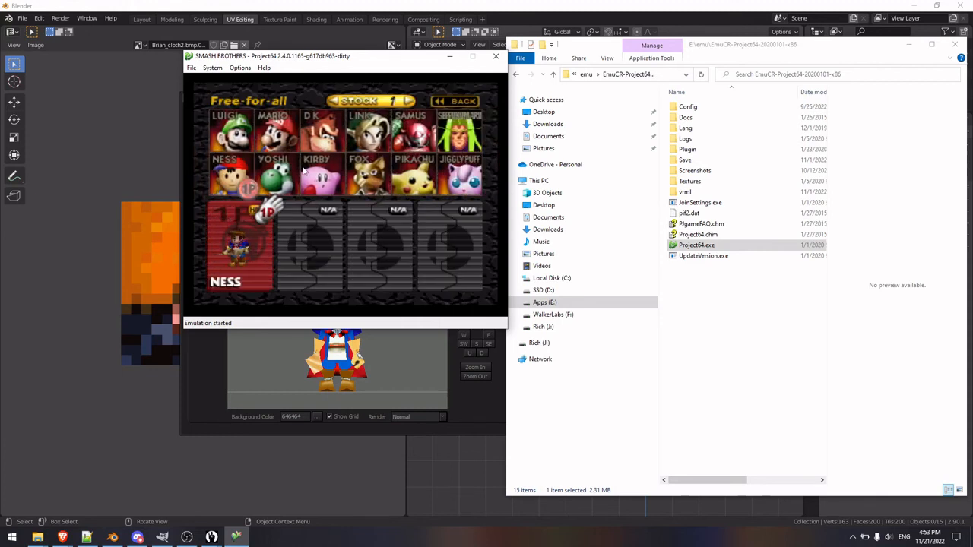
pyautogui.press('Right')
pyautogui.press('Down')
pyautogui.press('x')
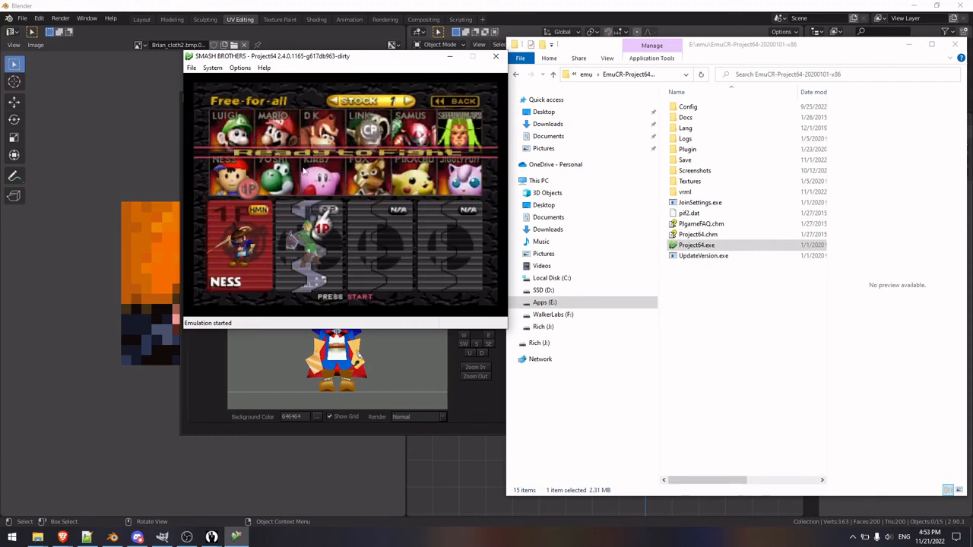
pyautogui.press('Up')
pyautogui.press('Left')
pyautogui.press('Right')
pyautogui.press('Down')
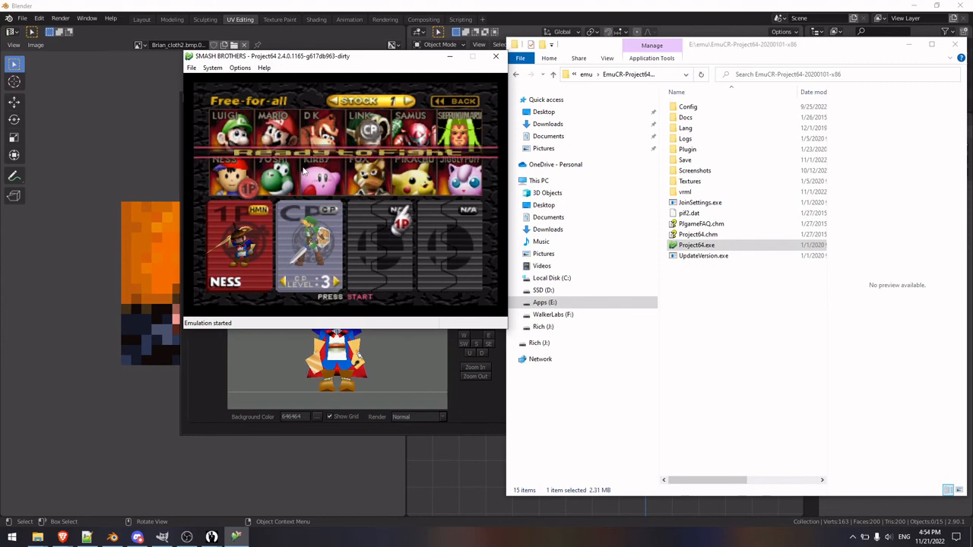
pyautogui.press('x')
pyautogui.press('Right')
pyautogui.press('x')
# Step: Assign Ness as the third slot's computer-controlled character
pyautogui.press('Up')
pyautogui.press('Left')
pyautogui.press('x')
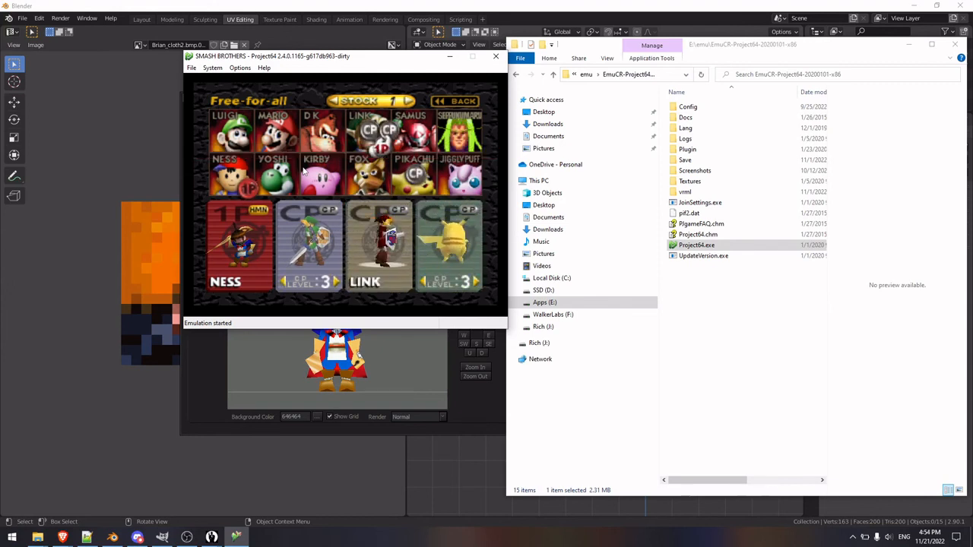
pyautogui.press('Left')
pyautogui.press('Down')
pyautogui.press('x')
# Step: Change the second slot's computer-controlled character from Link to Ness
pyautogui.press('Right')
pyautogui.press('Up')
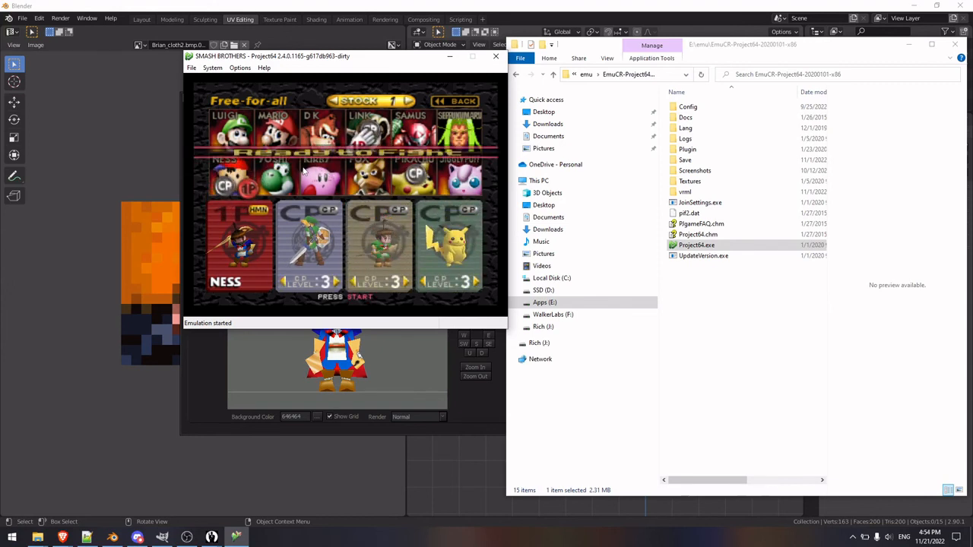
pyautogui.press('x')
pyautogui.press('Left')
pyautogui.press('x')
pyautogui.press('Down')
pyautogui.press('Right')
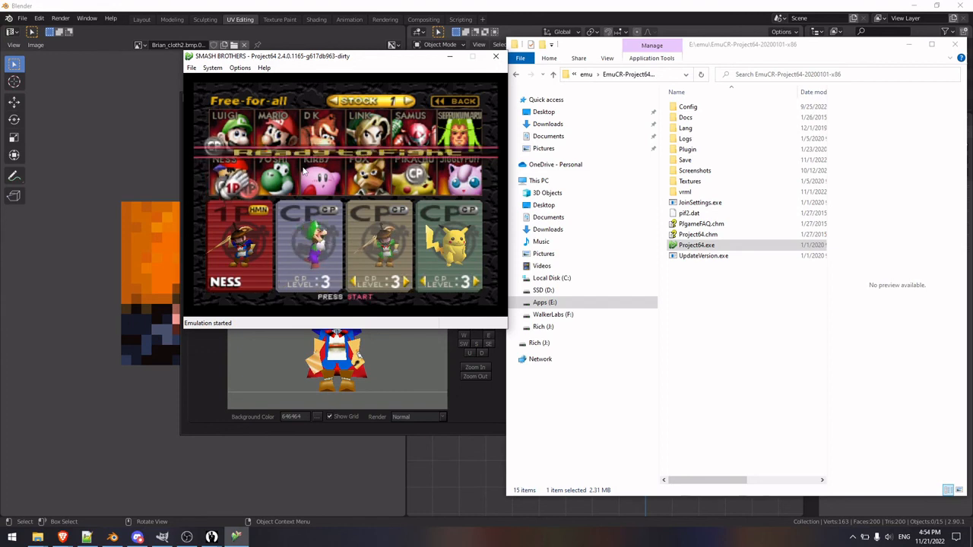
pyautogui.press('Up')
pyautogui.press('Left')
pyautogui.press('x')
pyautogui.press('Down')
pyautogui.press('Right')
pyautogui.press('x')
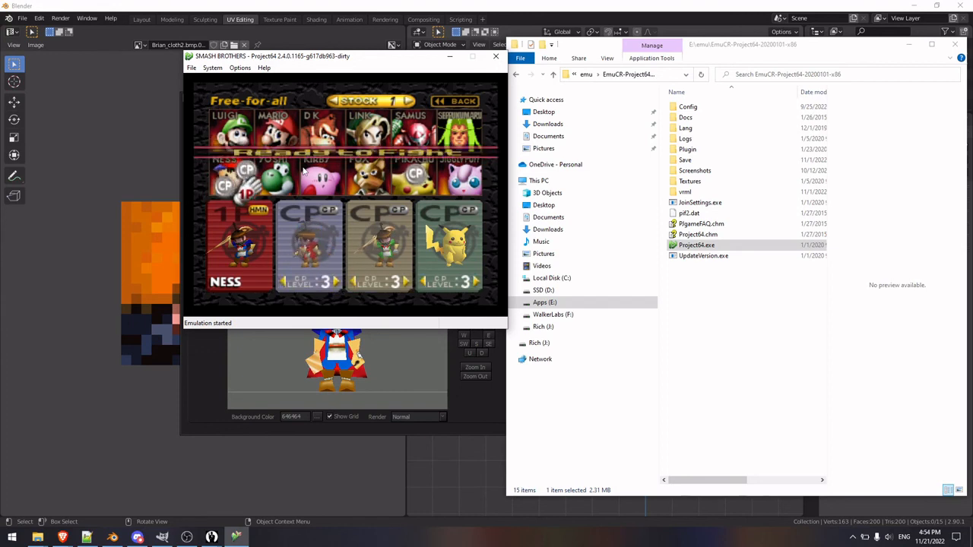
# Step: Change the fourth slot's computer-controlled character from Pikachu to Ness
pyautogui.press('Right')
pyautogui.press('Up')
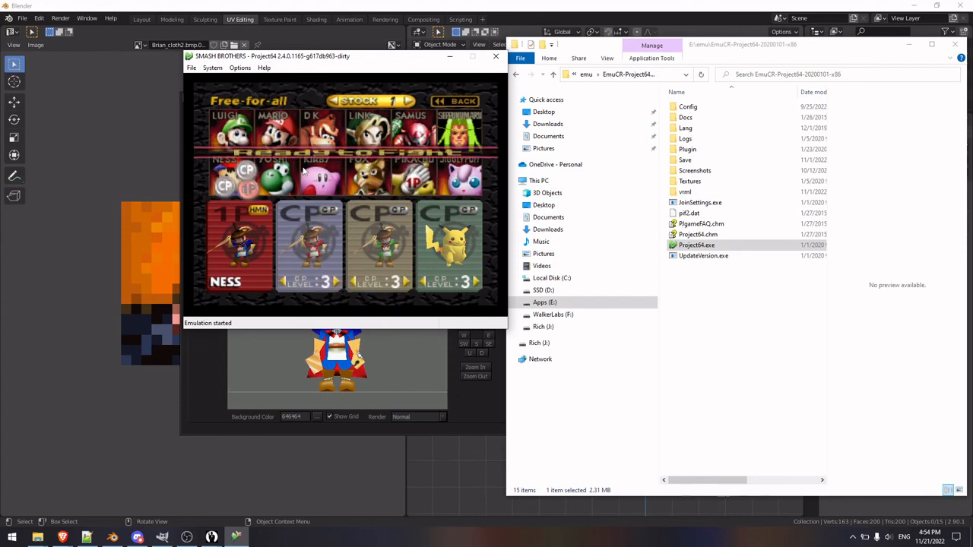
pyautogui.press('x')
pyautogui.press('Left')
pyautogui.press('x')
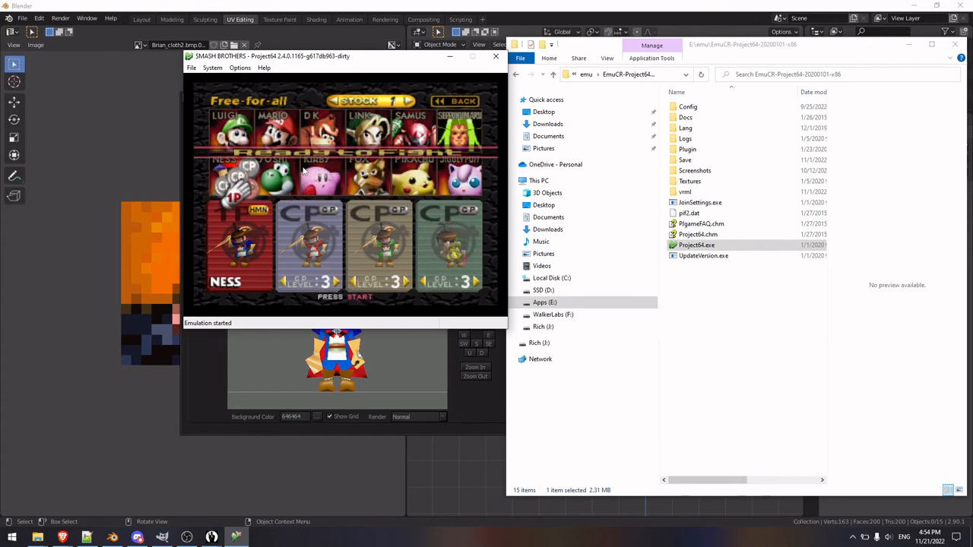
# Step: Confirm the fighters and start the match on the Wind Weasel Way stage
pyautogui.press('Return')
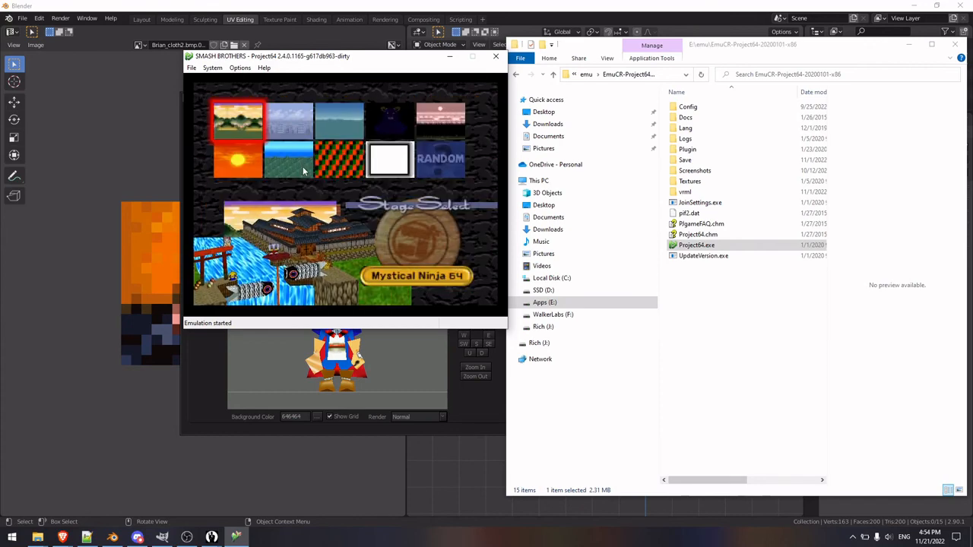
pyautogui.press('Right')
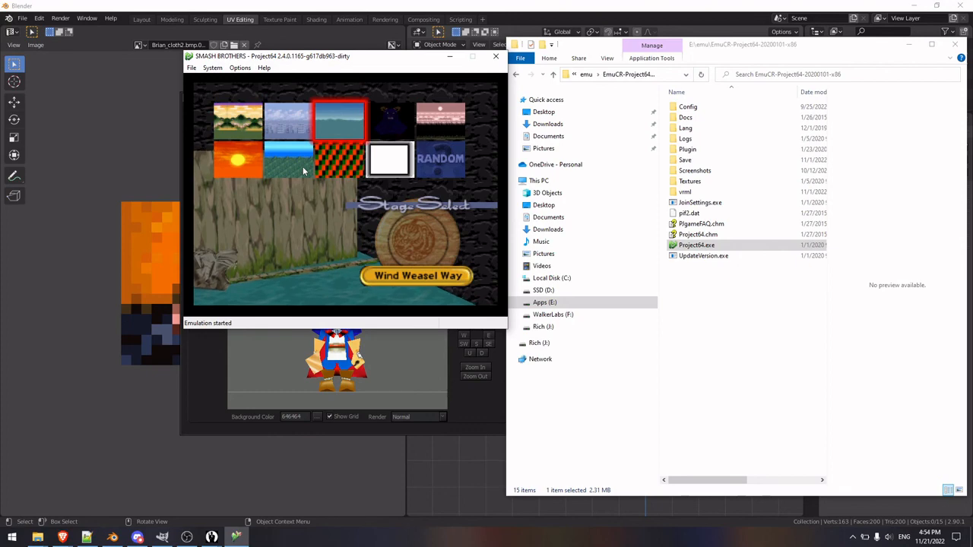
pyautogui.press('x')
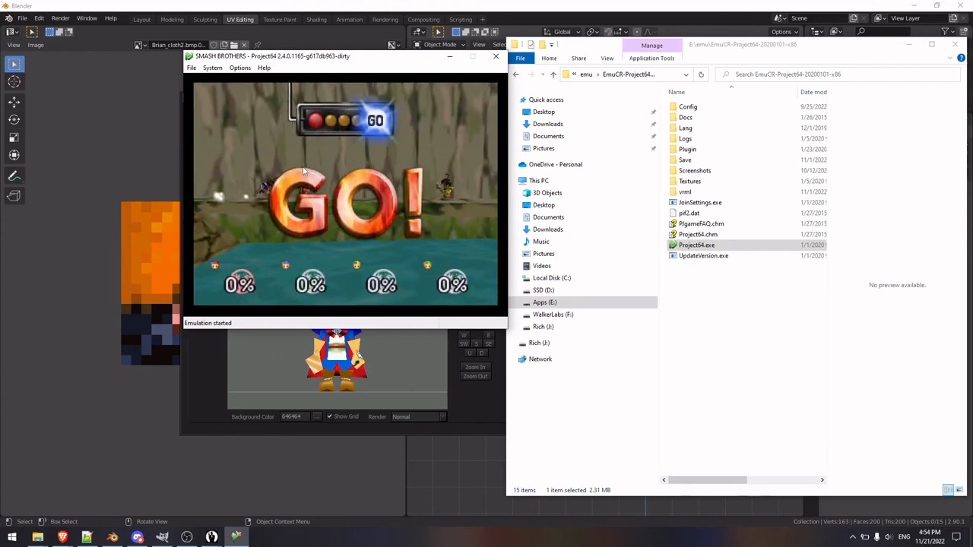
# Step: Pause the match and examine the imported blue and red character models from the front, side, above and behind
pyautogui.press('Return')
pyautogui.press('Right')
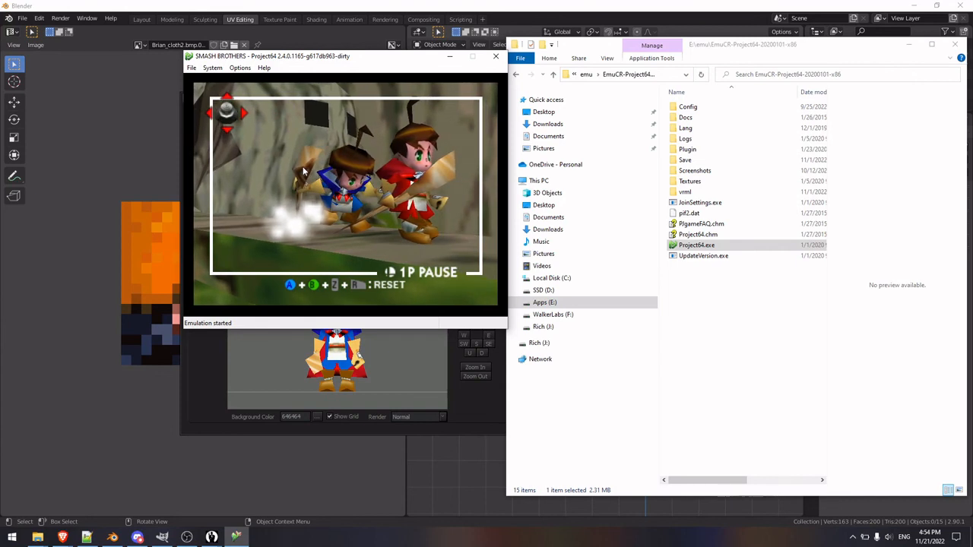
pyautogui.press('Up')
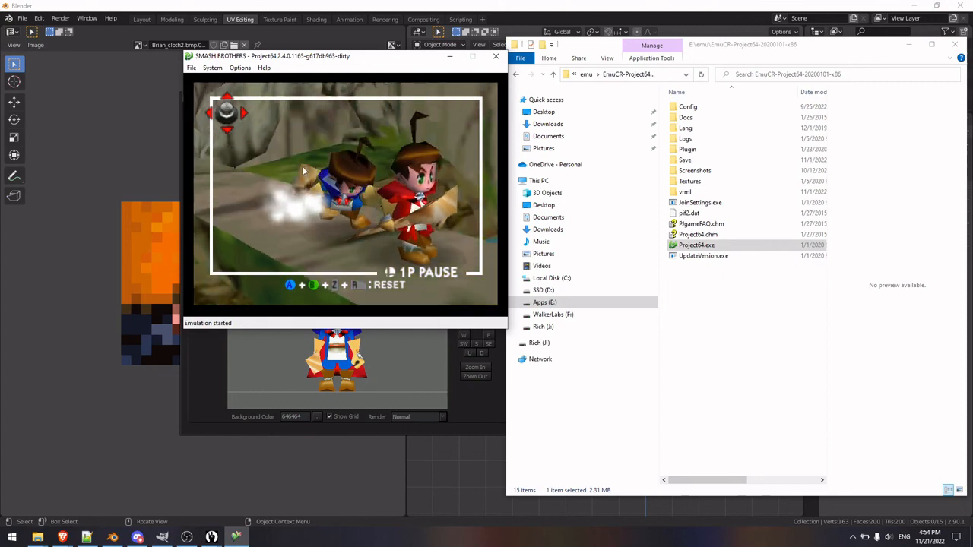
pyautogui.press('Down')
pyautogui.press('Up')
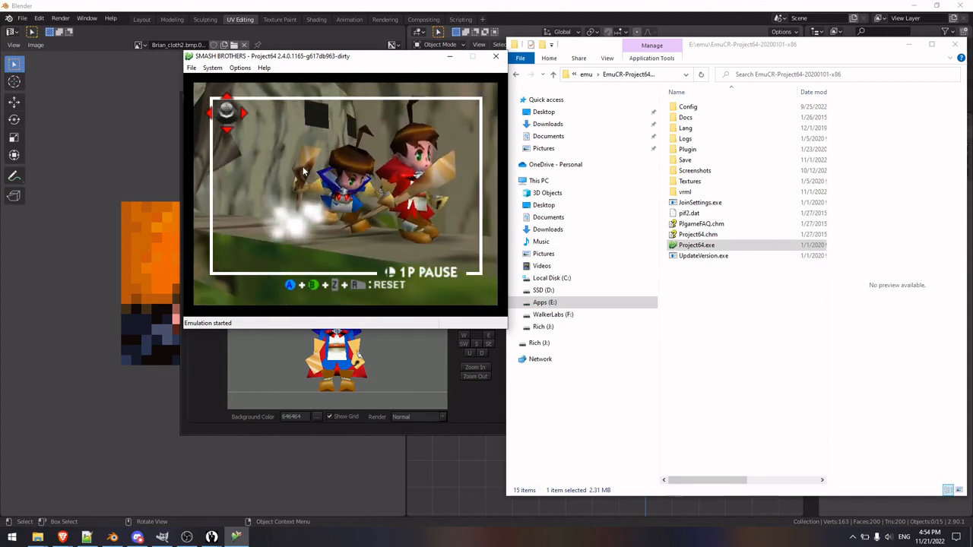
pyautogui.press('Left')
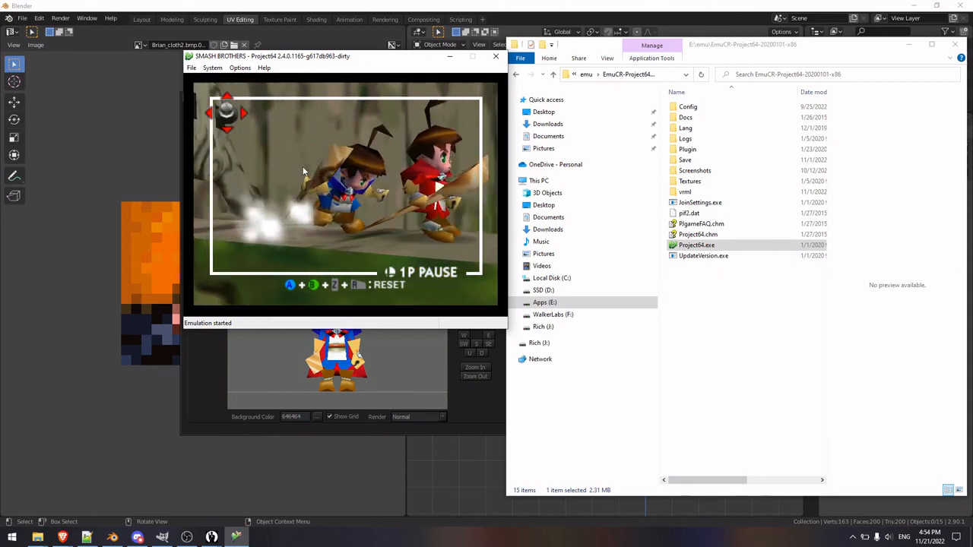
pyautogui.press('Up')
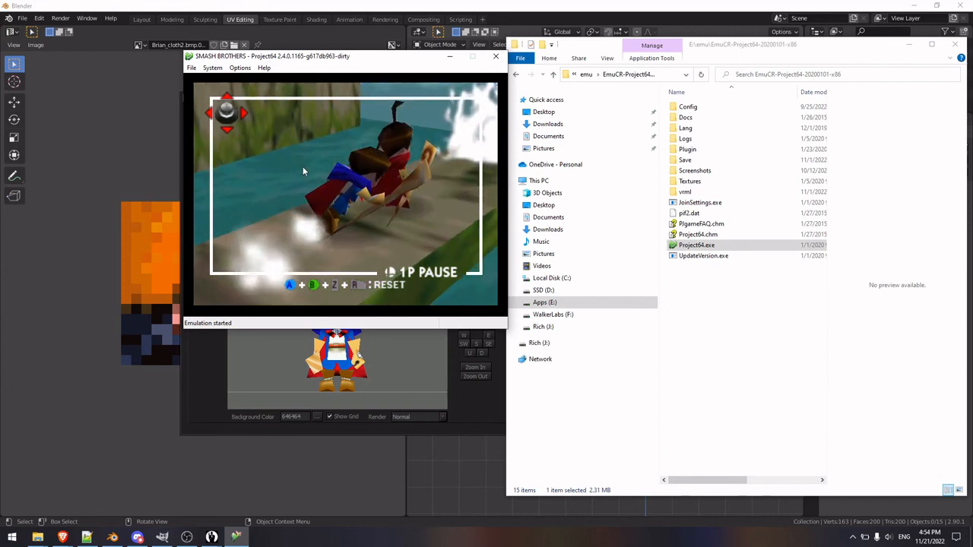
pyautogui.press('Down')
pyautogui.press('Right')
pyautogui.press('Right')
pyautogui.press('Up')
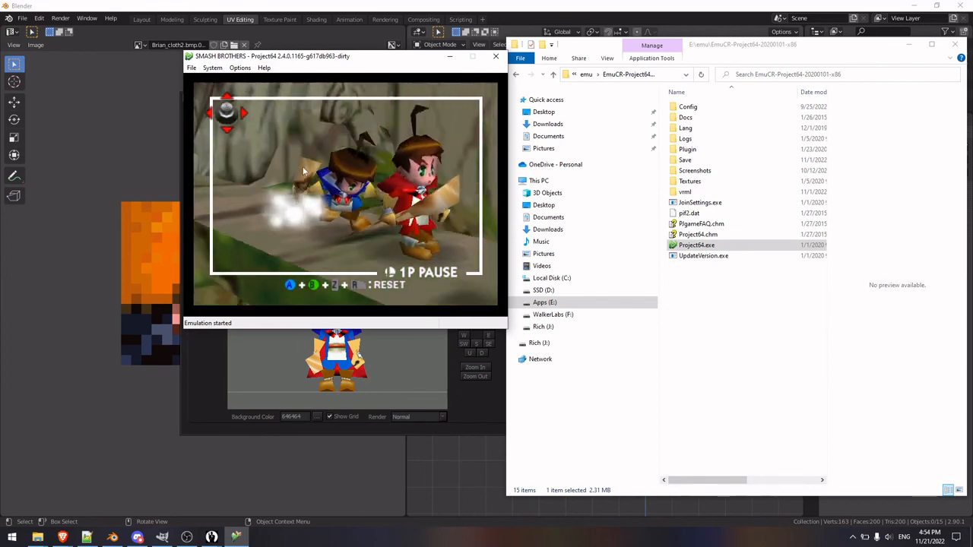
pyautogui.press('Left')
pyautogui.press('Left')
pyautogui.press('Down')
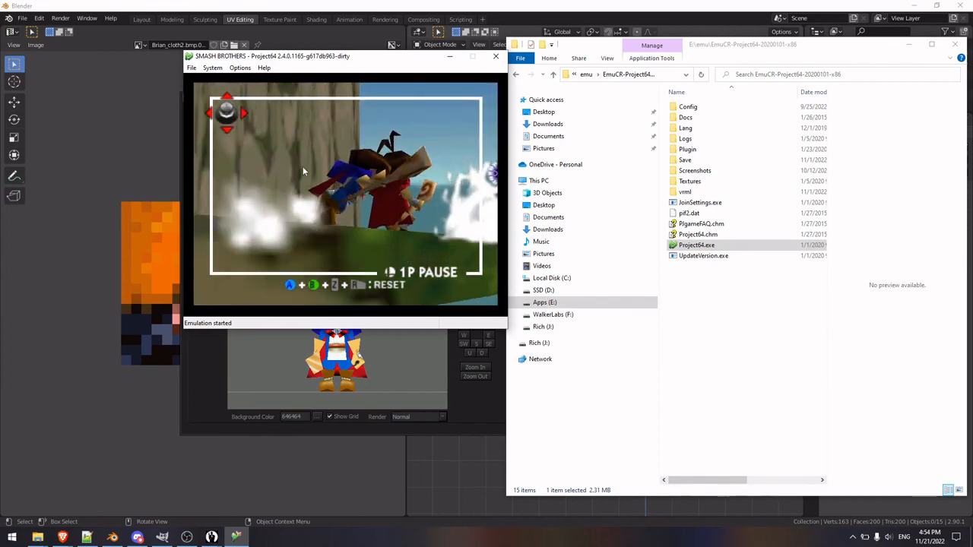
pyautogui.press('Right')
pyautogui.press('Up')
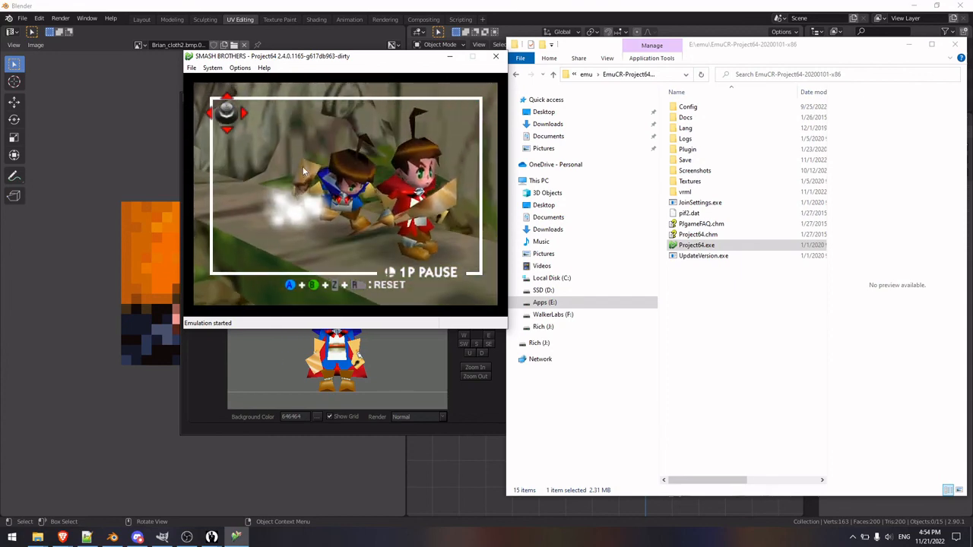
pyautogui.press('Down')
pyautogui.press('Left')
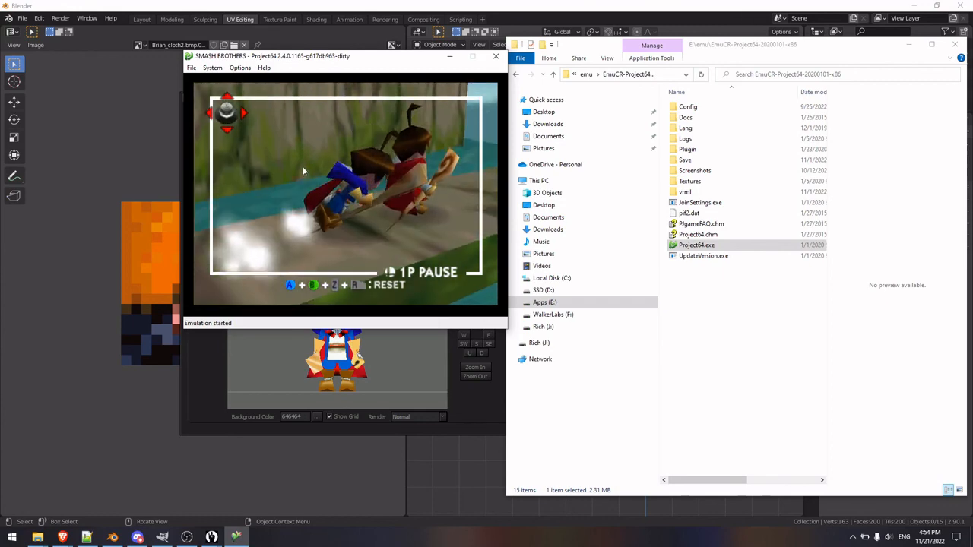
# Step: Resume the match, pause it again with player 1 in mid-air, and examine the blue character's model from several angles
pyautogui.press('Return')
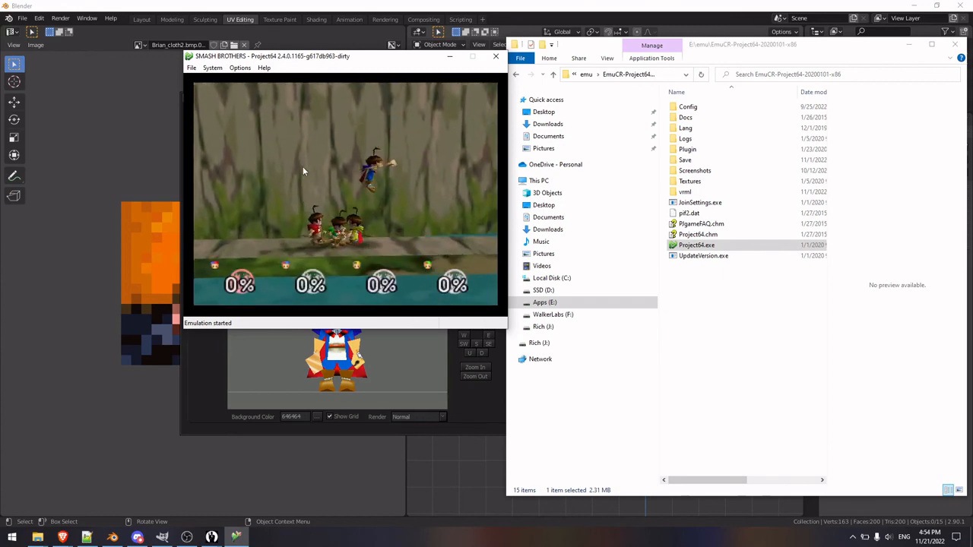
pyautogui.press('Return')
pyautogui.press('Left')
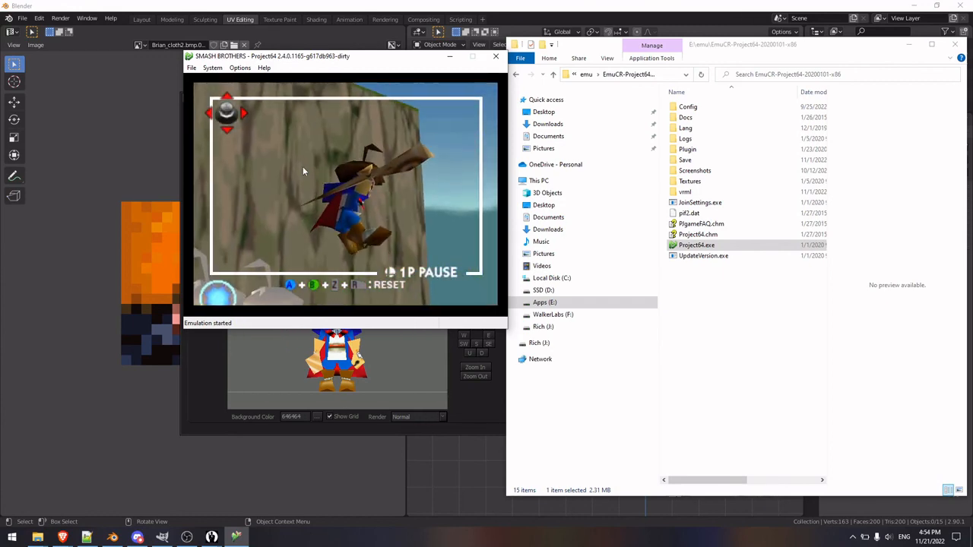
pyautogui.press('Right')
pyautogui.press('Up')
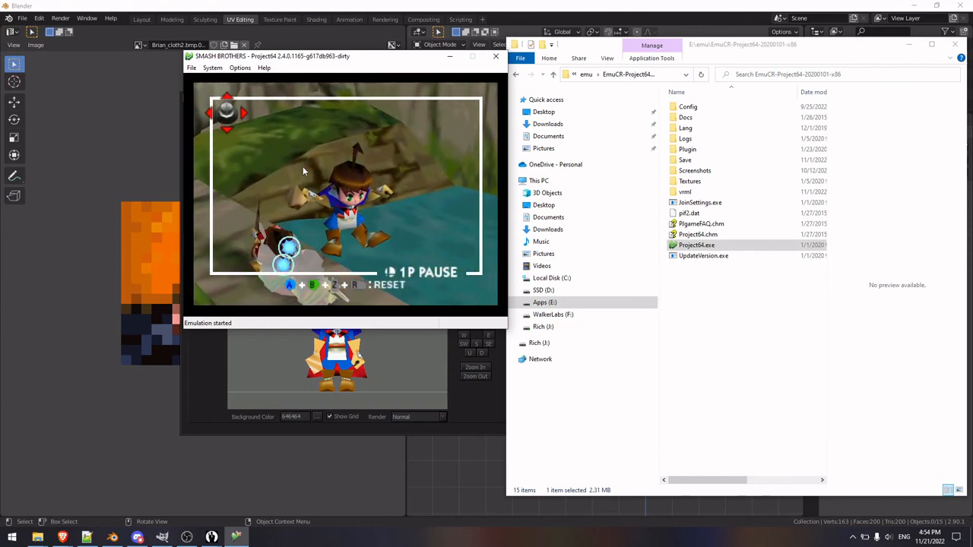